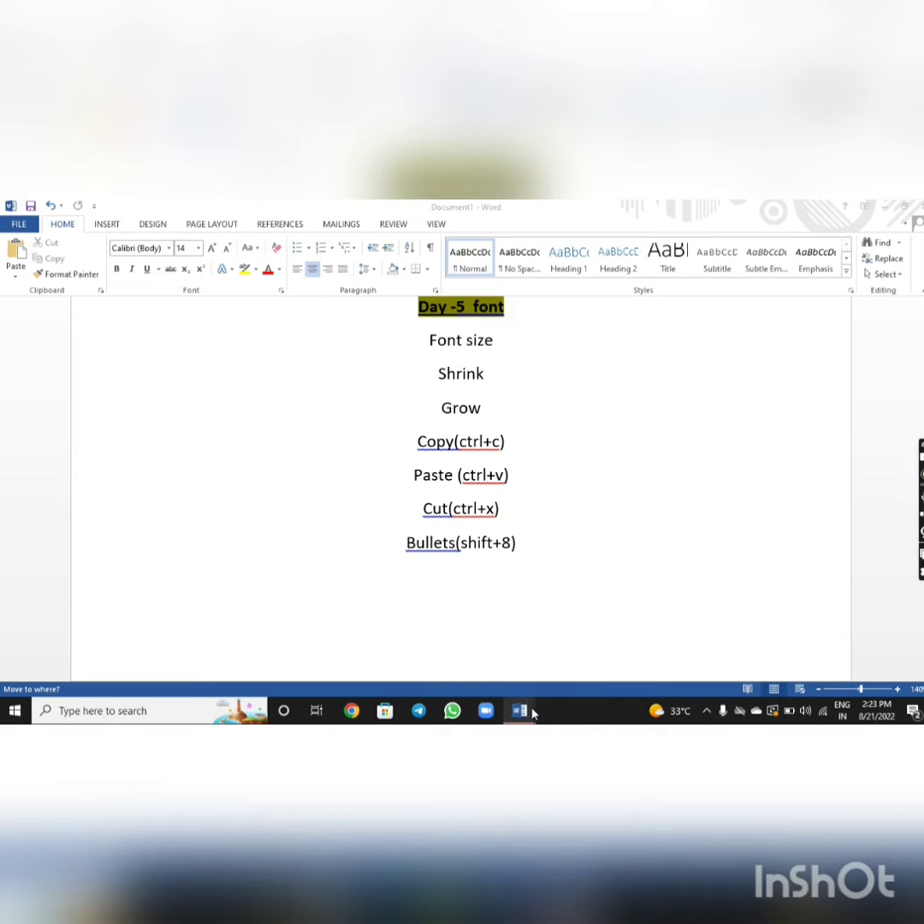
# Step: Bring the Word notes document forward and briefly select its Day -5 font heading
pyautogui.moveTo(519, 710)
pyautogui.click(505, 650)
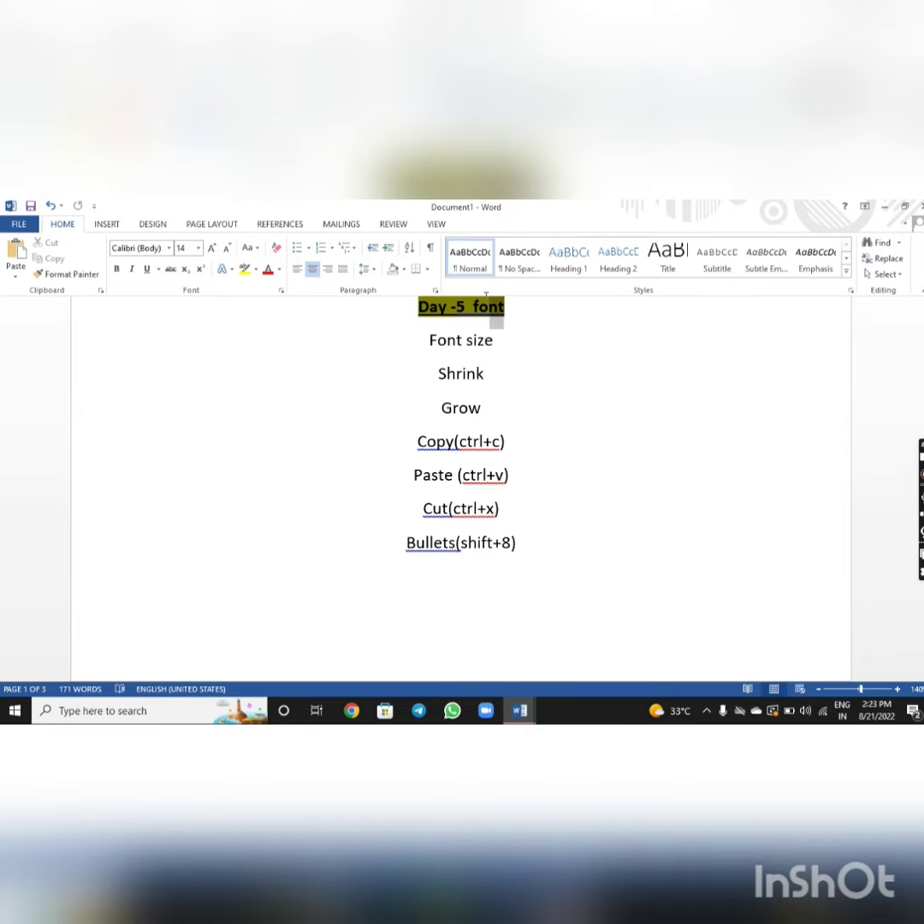
pyautogui.moveTo(518, 307); pyautogui.dragTo(445, 311)
pyautogui.click(568, 372)
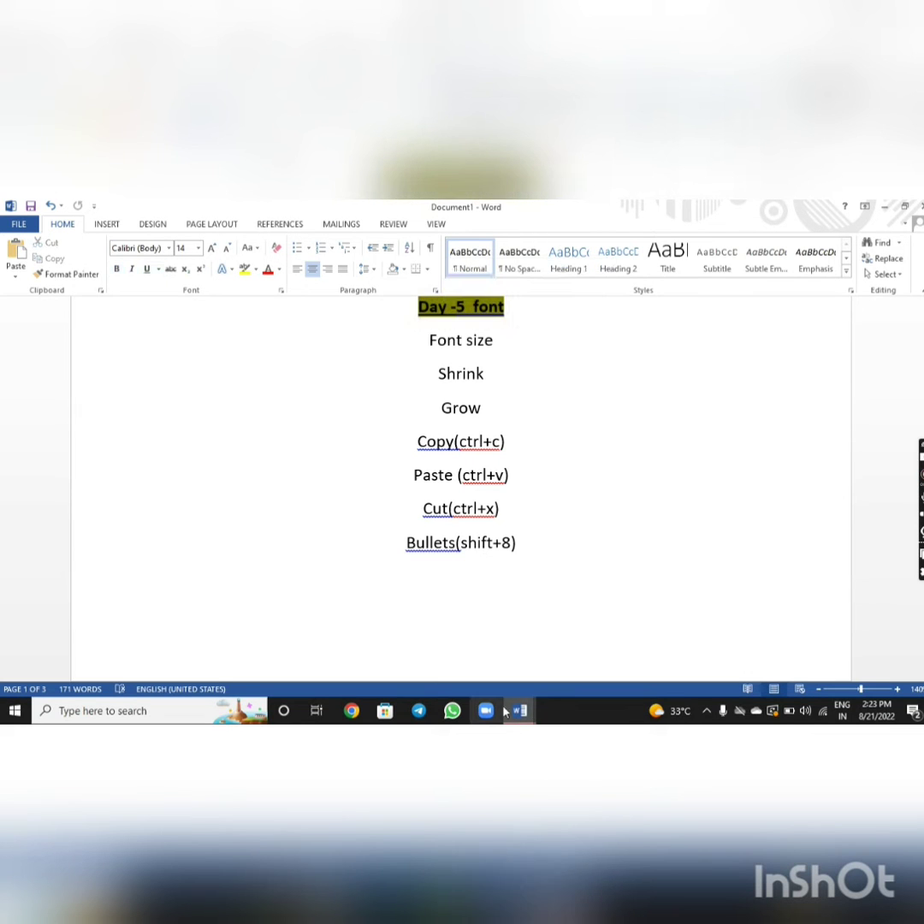
# Step: Switch to the blank Document1, leave the header area, and type 'Mn sisters' on the first line
pyautogui.moveTo(518, 711)
pyautogui.click(399, 661)
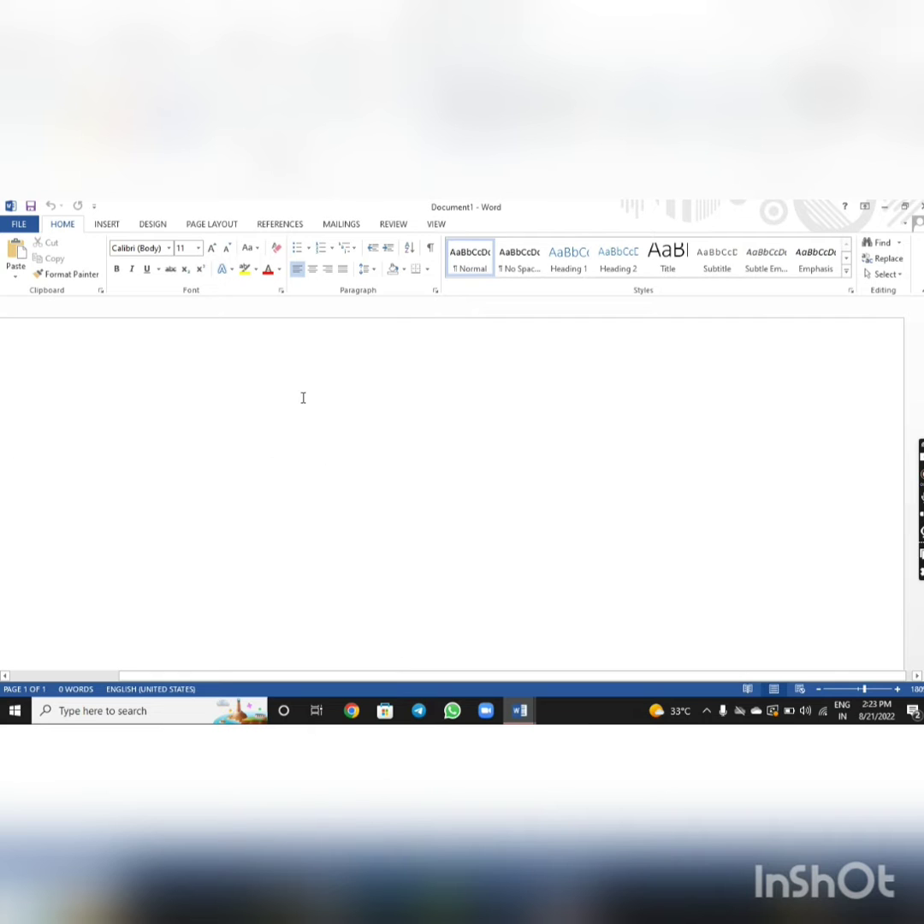
pyautogui.doubleClick(307, 410)
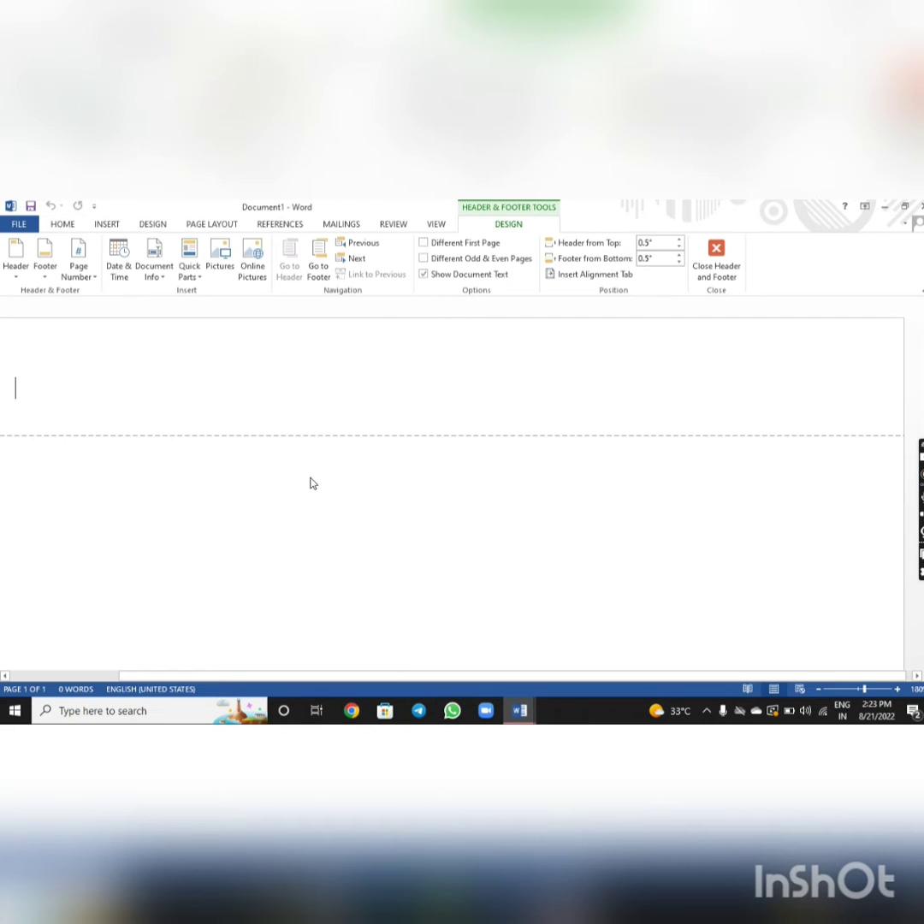
pyautogui.doubleClick(321, 496)
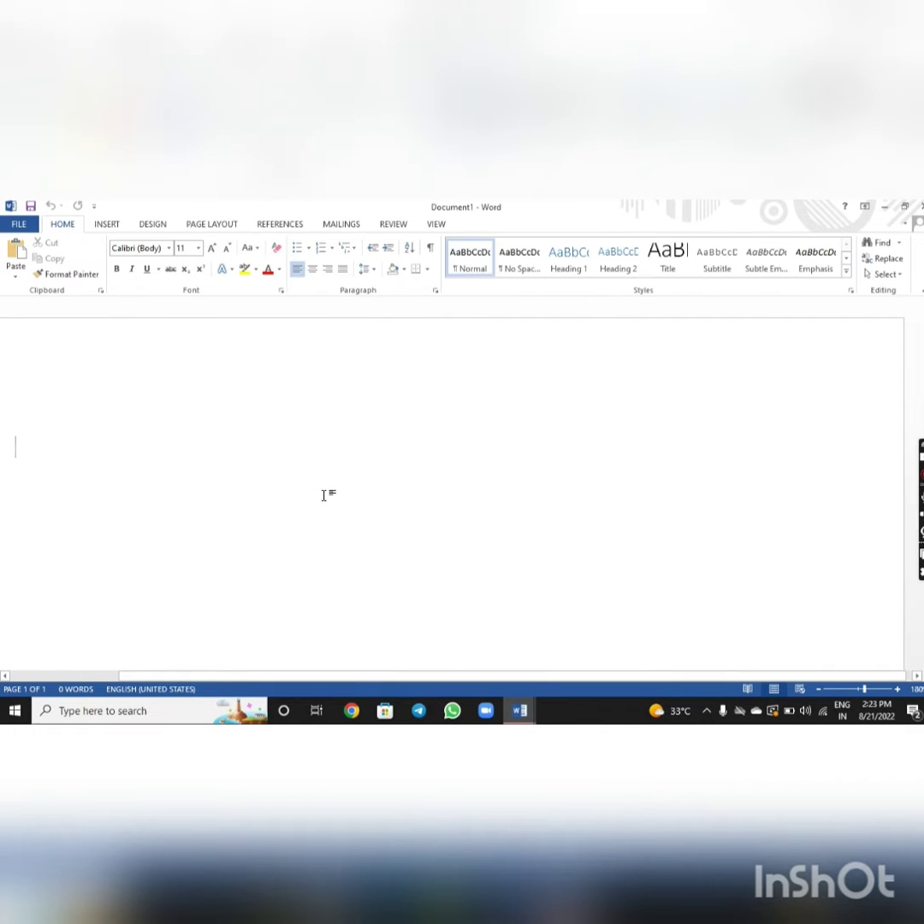
pyautogui.write('m')
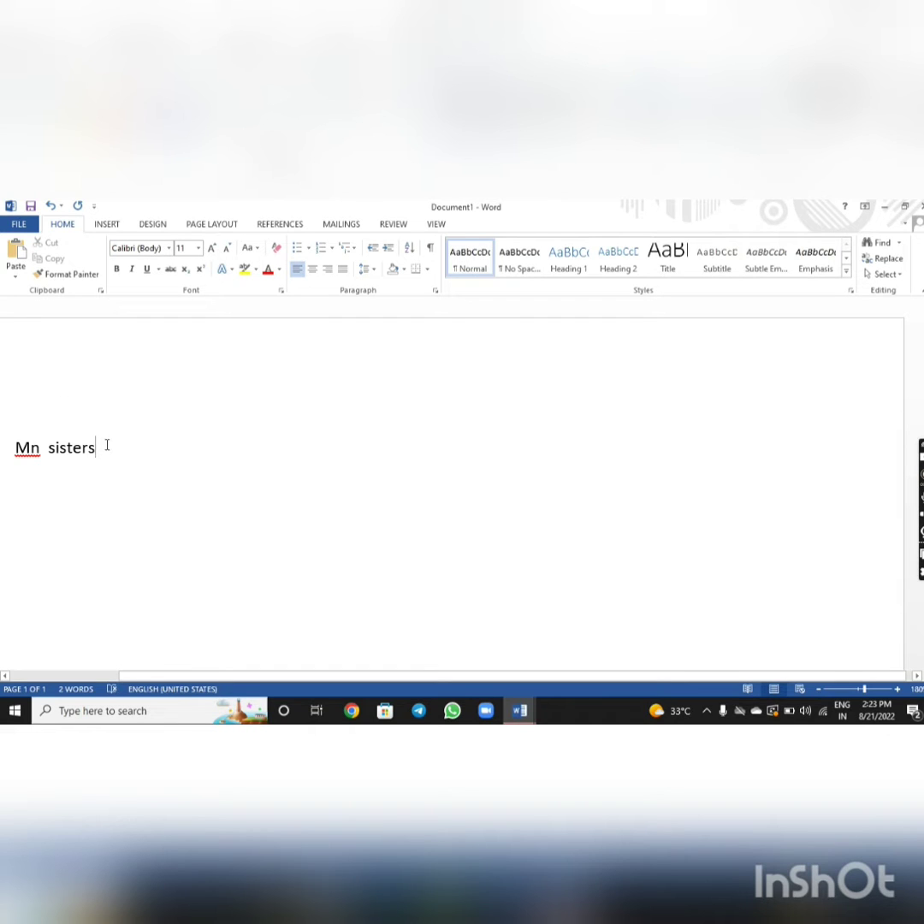
# Step: Select the full 'Mn sisters' line in Calibri 11
pyautogui.moveTo(107, 445); pyautogui.dragTo(13, 446)
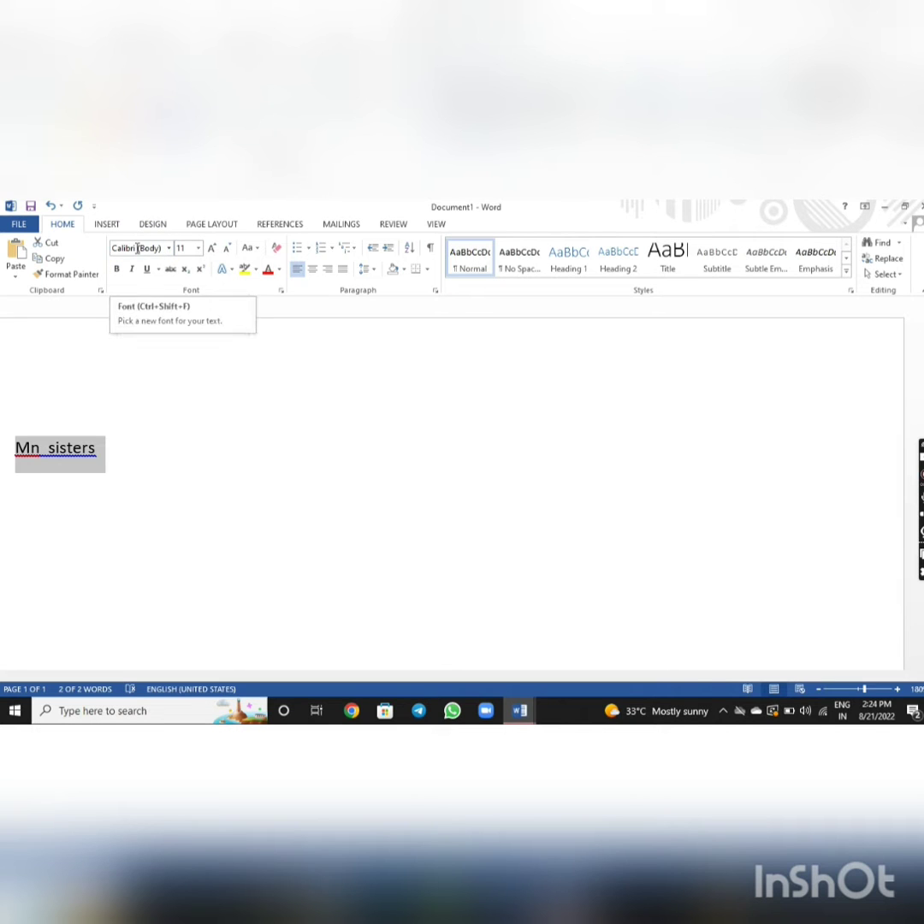
# Step: Browse the font list down to MS Outlook and apply it to the 'Mn sisters' line
pyautogui.click(168, 247)
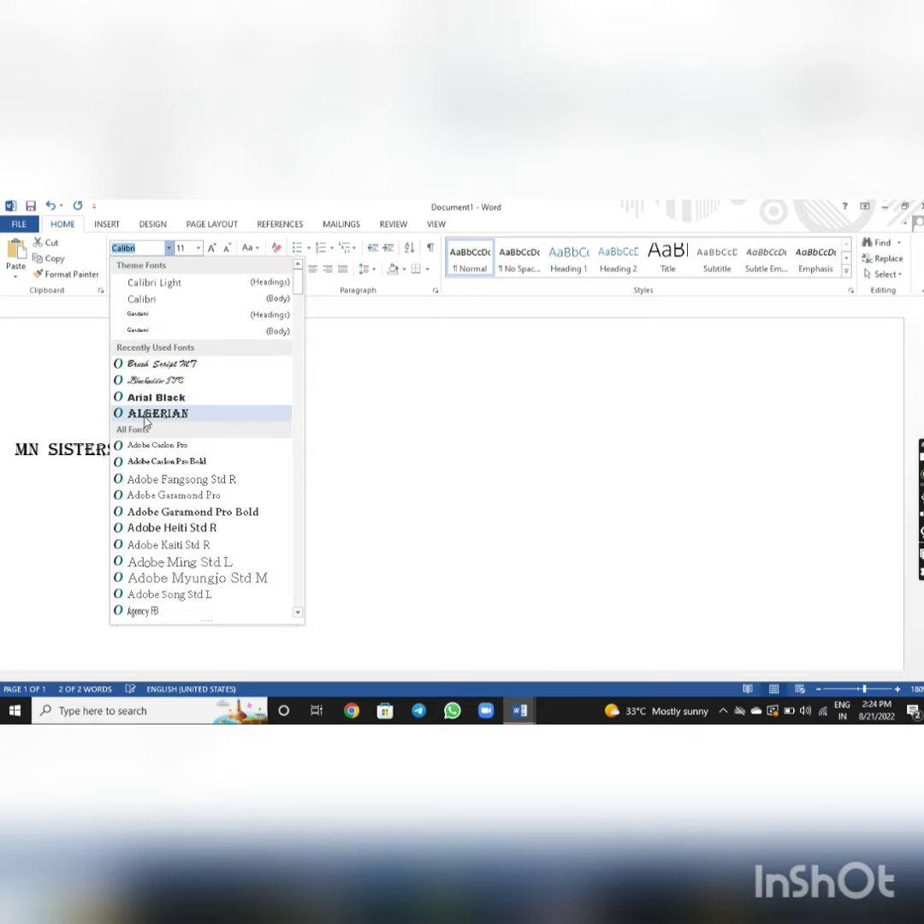
pyautogui.scroll(-2, 181, 532)
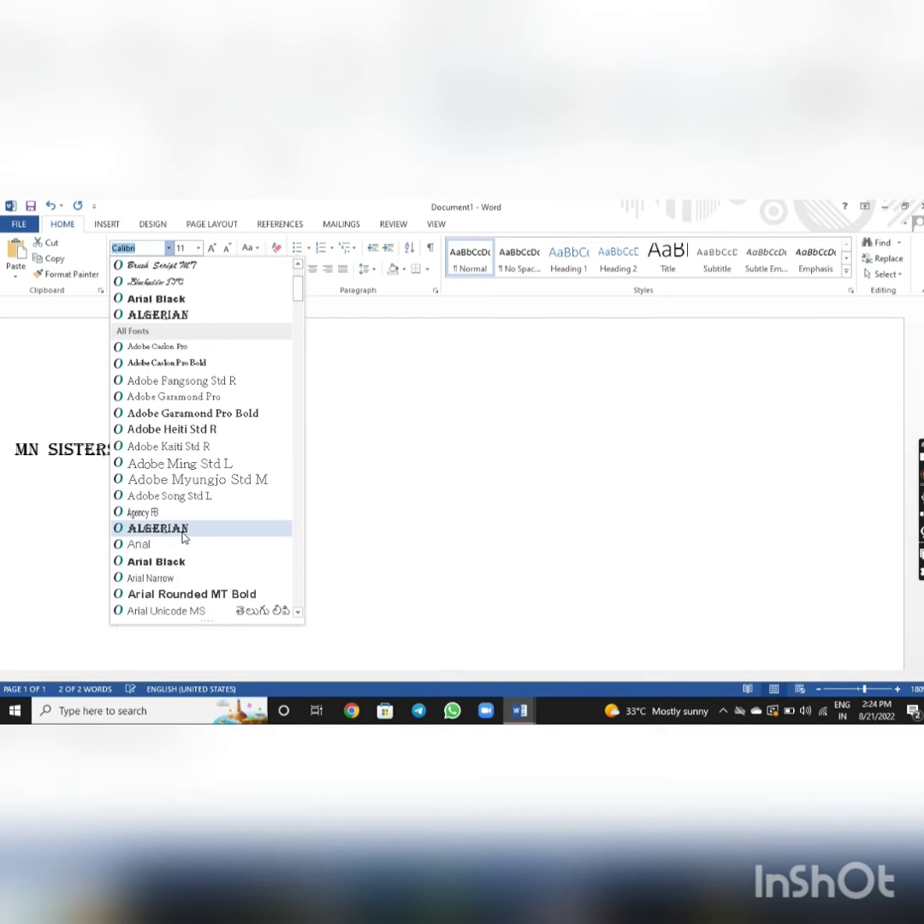
pyautogui.scroll(-1, 184, 513)
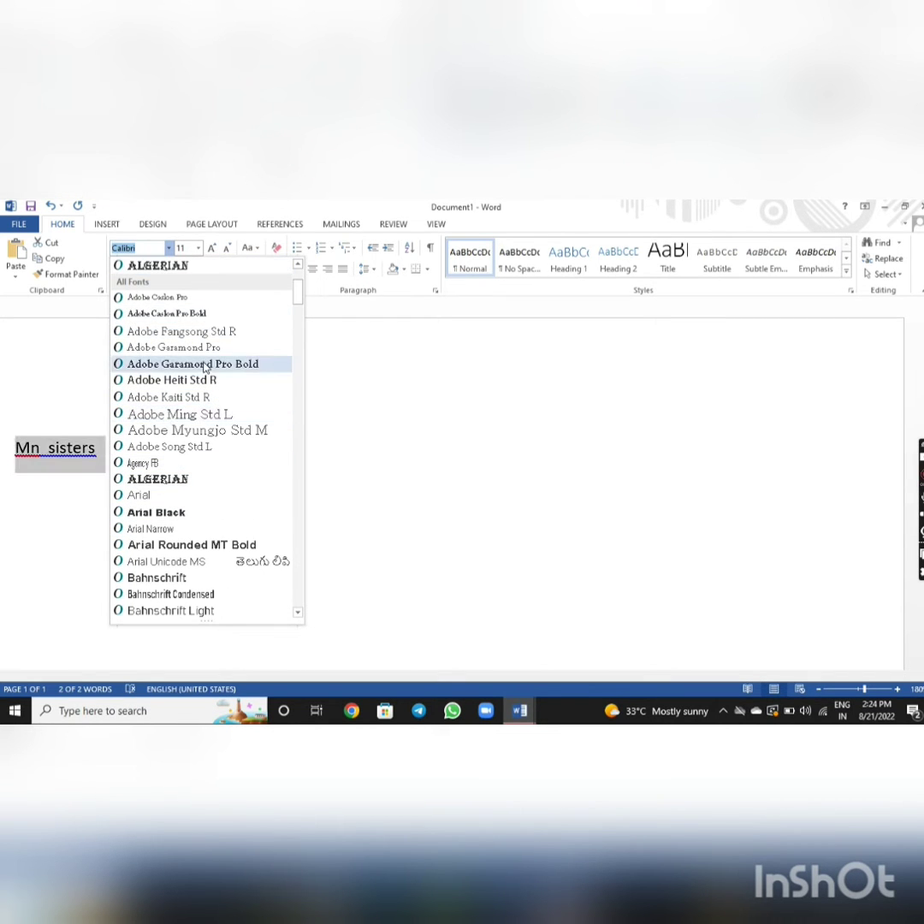
pyautogui.scroll(-4, 200, 445)
pyautogui.scroll(-4, 200, 442)
pyautogui.scroll(-2, 200, 440)
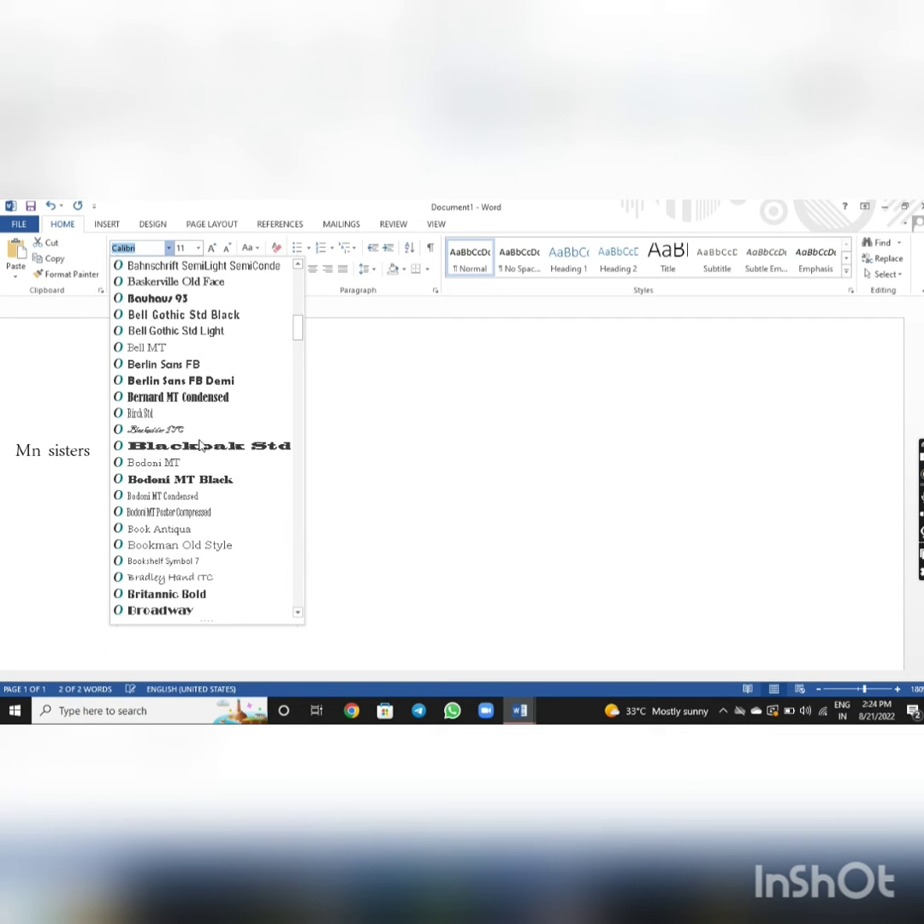
pyautogui.scroll(-1, 144, 421)
pyautogui.scroll(-5, 149, 432)
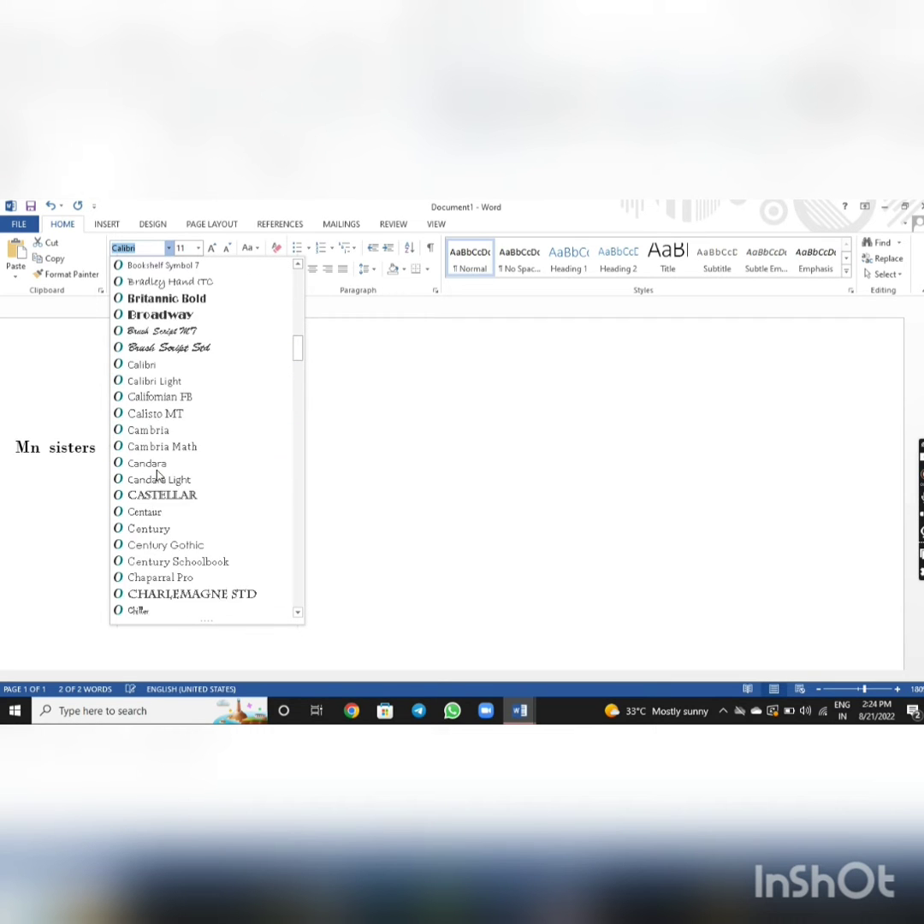
pyautogui.scroll(-3, 154, 445)
pyautogui.scroll(-4, 158, 456)
pyautogui.scroll(-4, 157, 457)
pyautogui.scroll(-2, 157, 462)
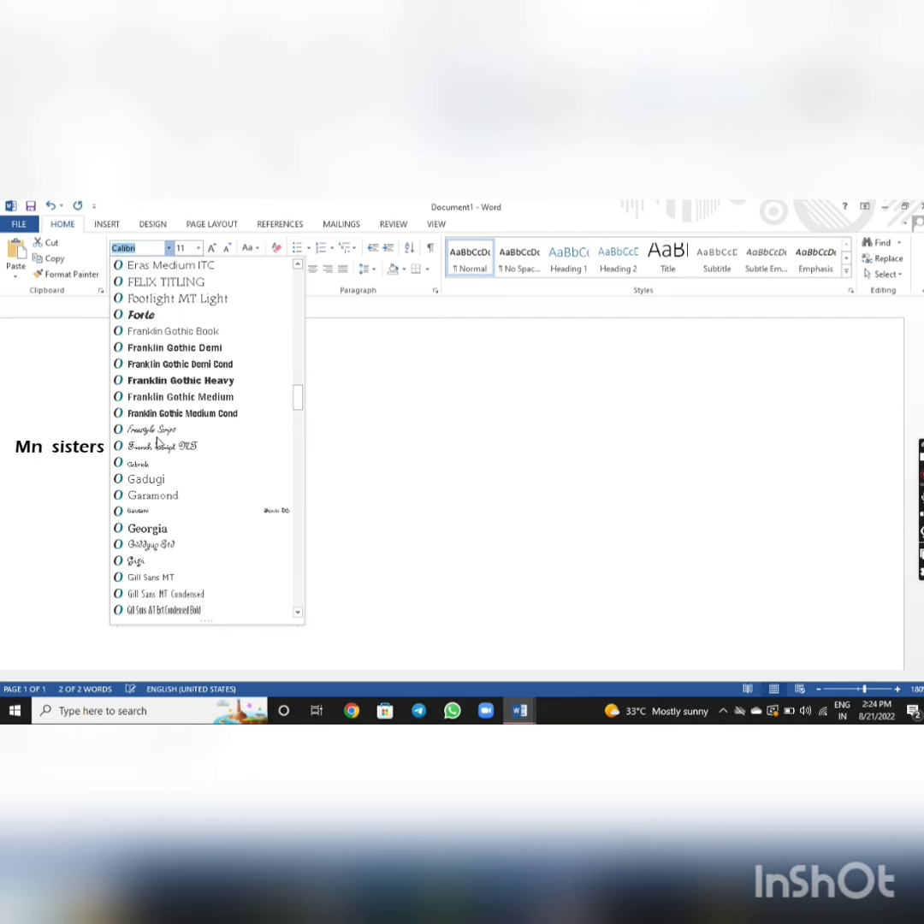
pyautogui.scroll(-5, 157, 469)
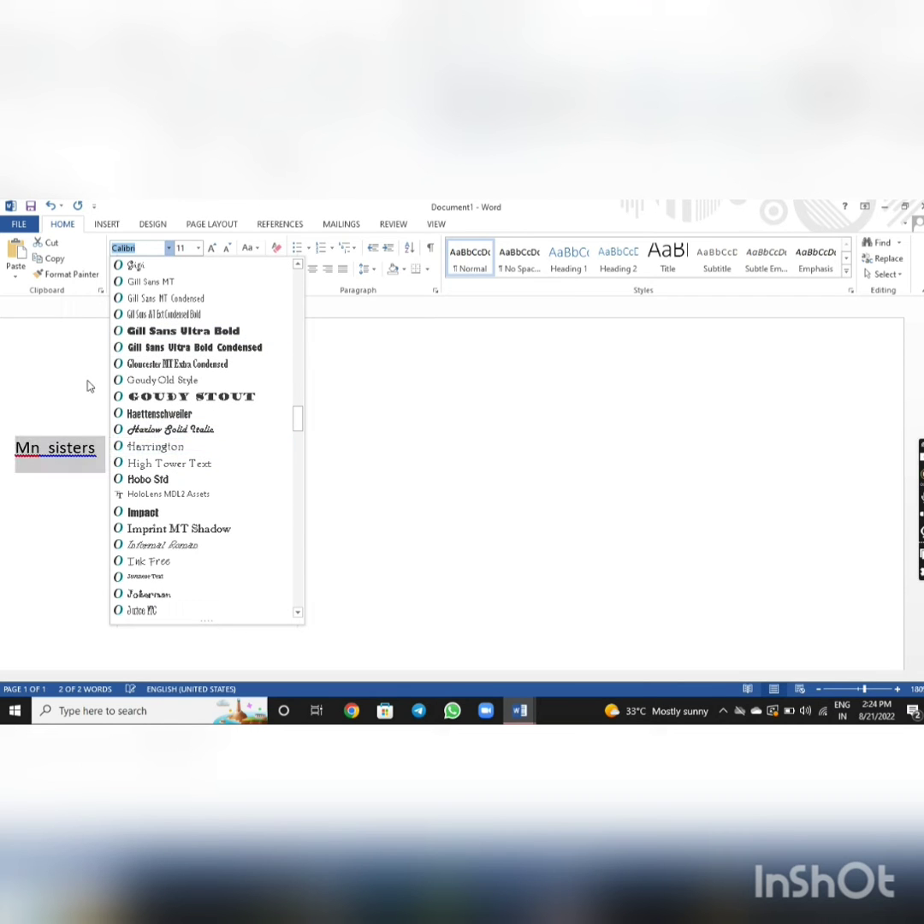
pyautogui.scroll(-3, 269, 445)
pyautogui.scroll(-6, 264, 449)
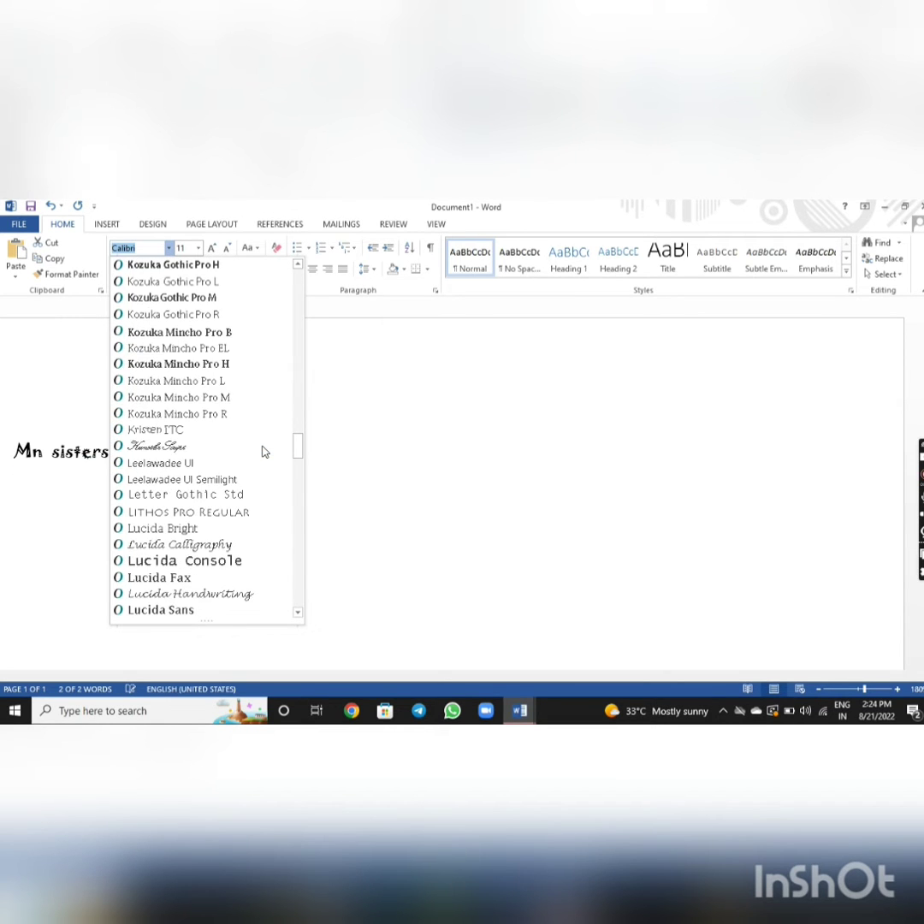
pyautogui.scroll(-1, 240, 445)
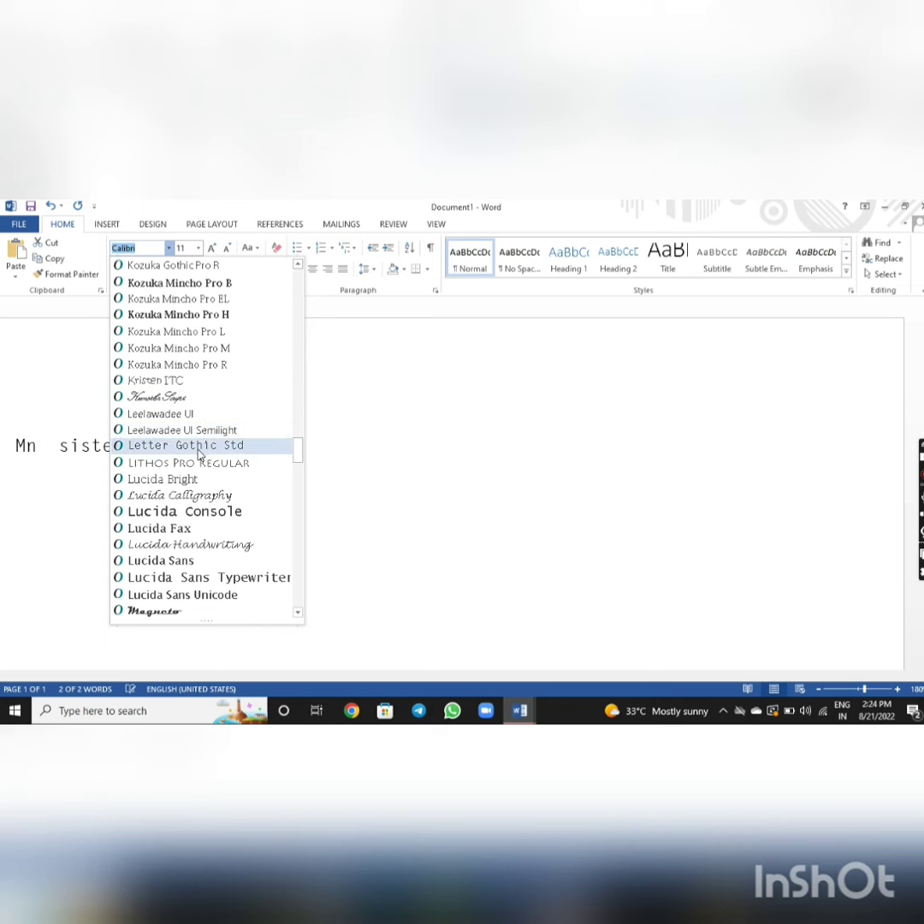
pyautogui.scroll(-3, 195, 471)
pyautogui.scroll(-6, 195, 471)
pyautogui.scroll(-1, 195, 471)
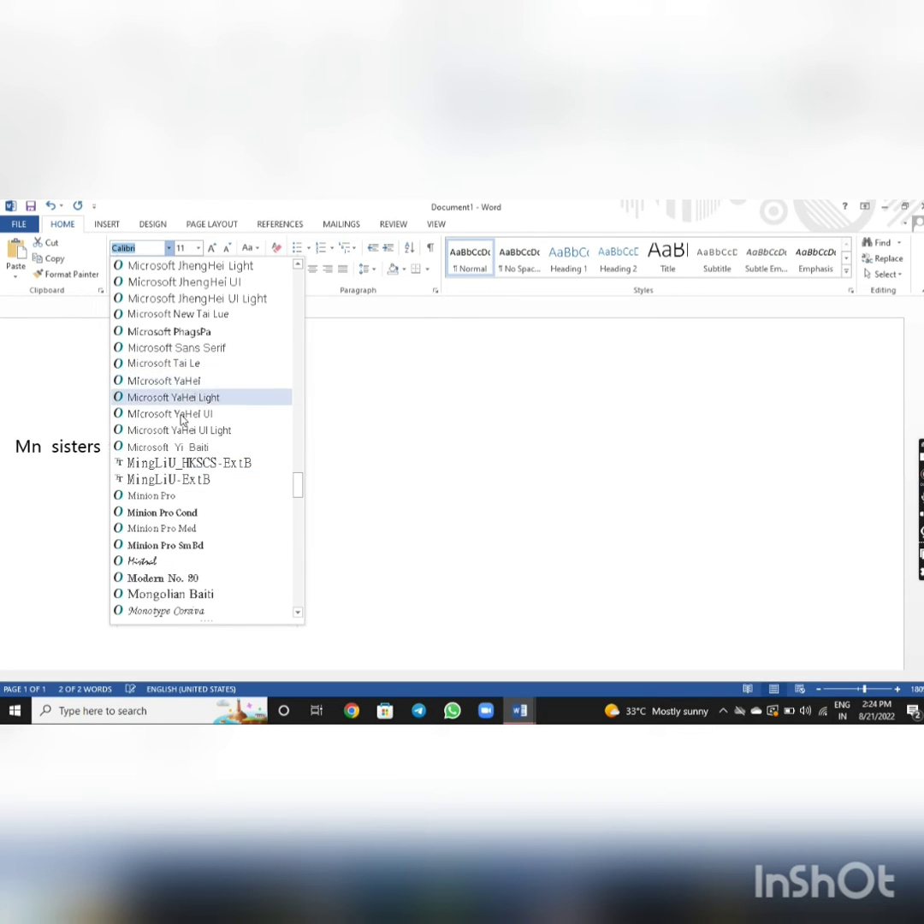
pyautogui.scroll(-2, 190, 453)
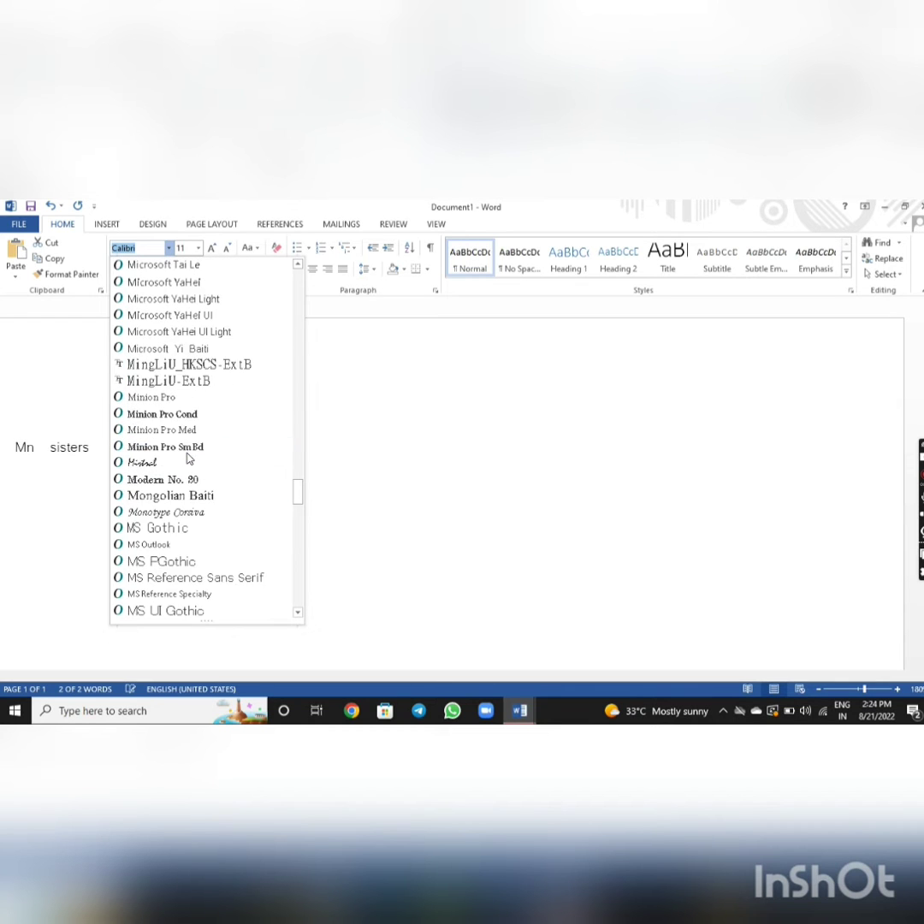
pyautogui.scroll(-2, 176, 449)
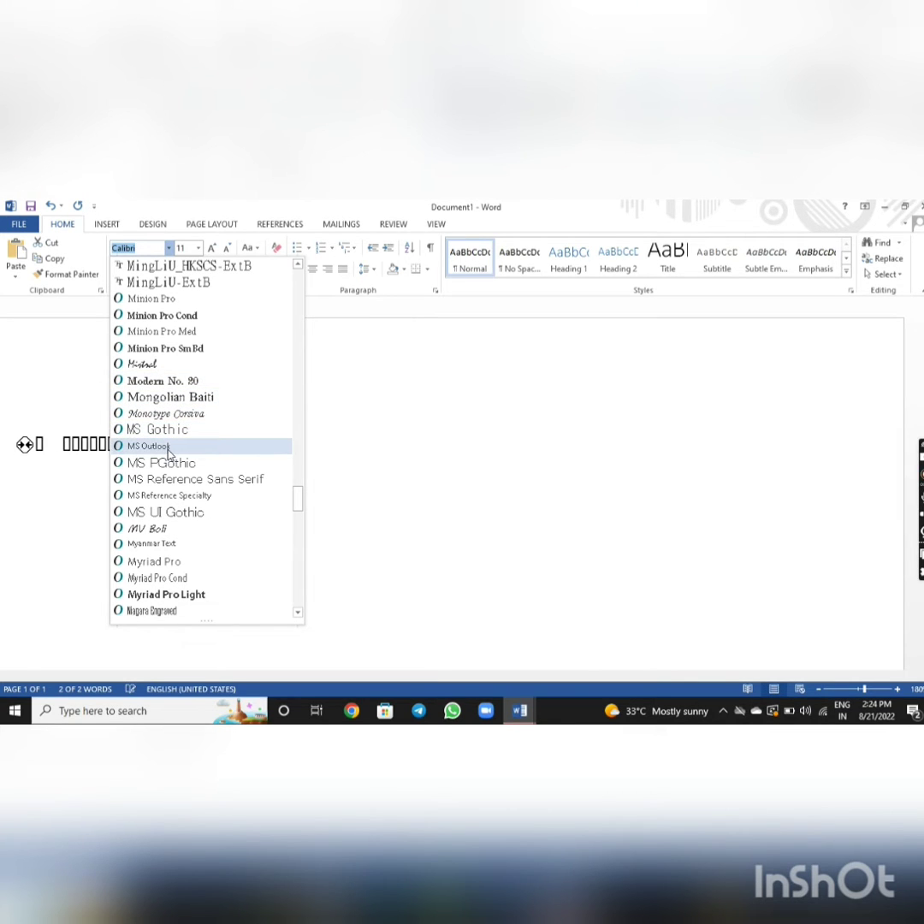
pyautogui.click(168, 445)
pyautogui.click(166, 442)
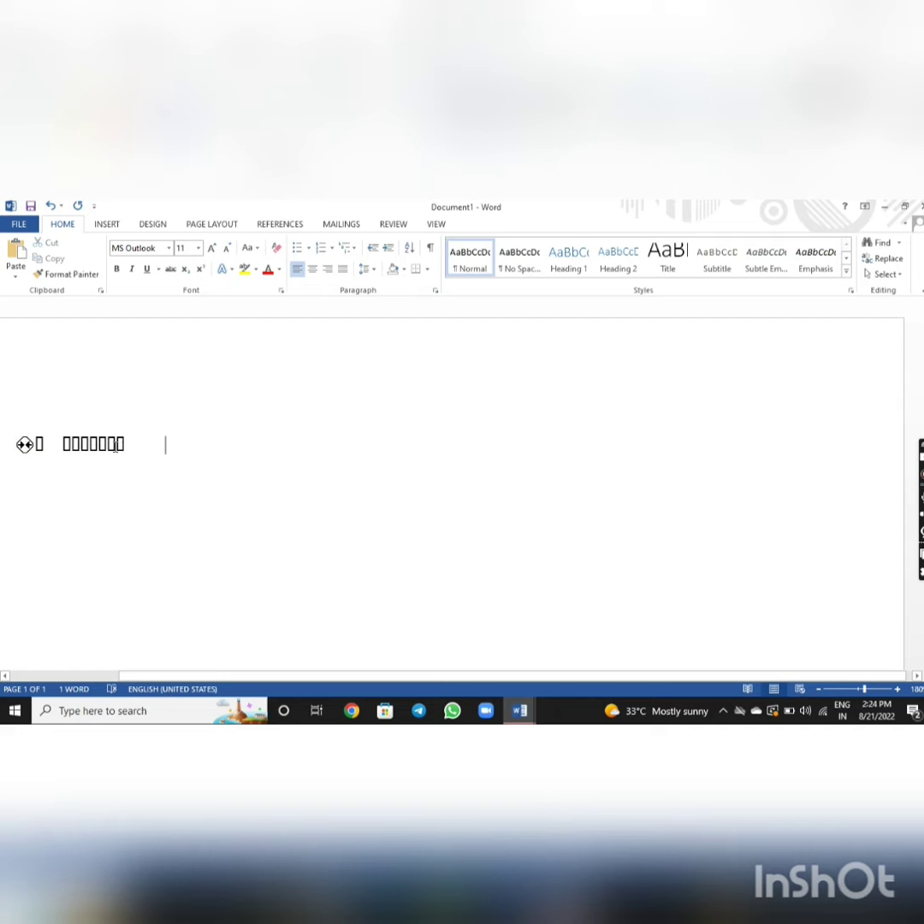
# Step: Change the symbol line to Brush Script MT from Recently Used Fonts, then reselect it
pyautogui.doubleClick(85, 443)
pyautogui.moveTo(28, 441); pyautogui.dragTo(134, 444)
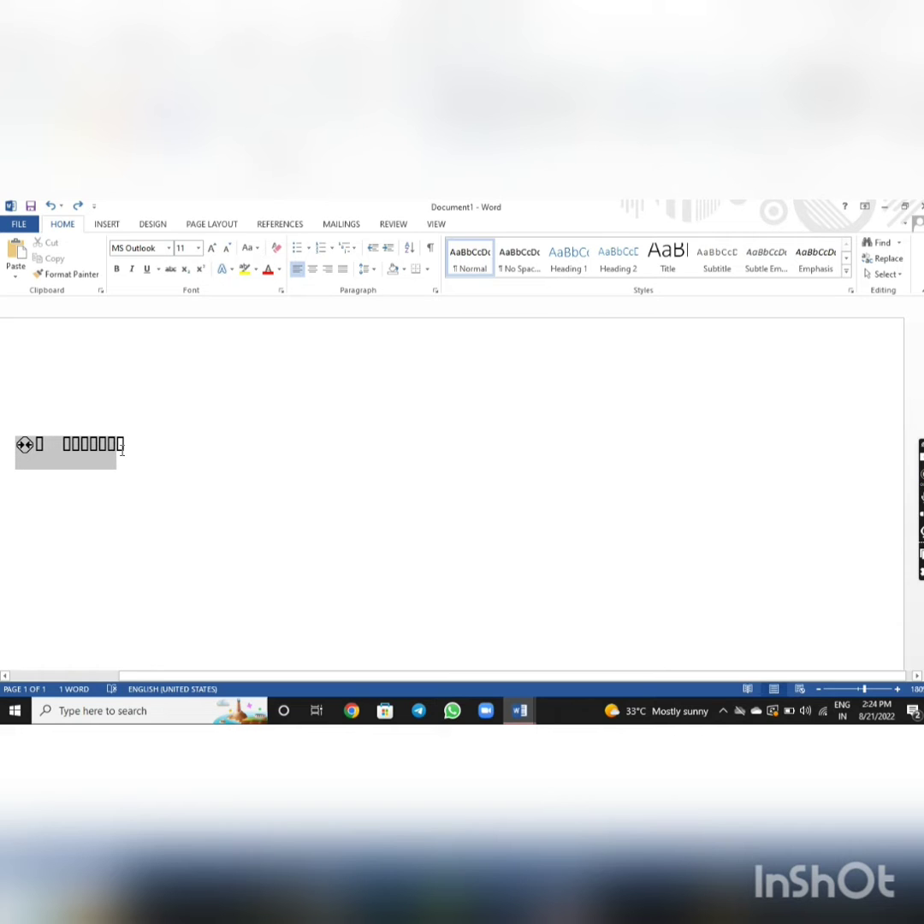
pyautogui.click(170, 248)
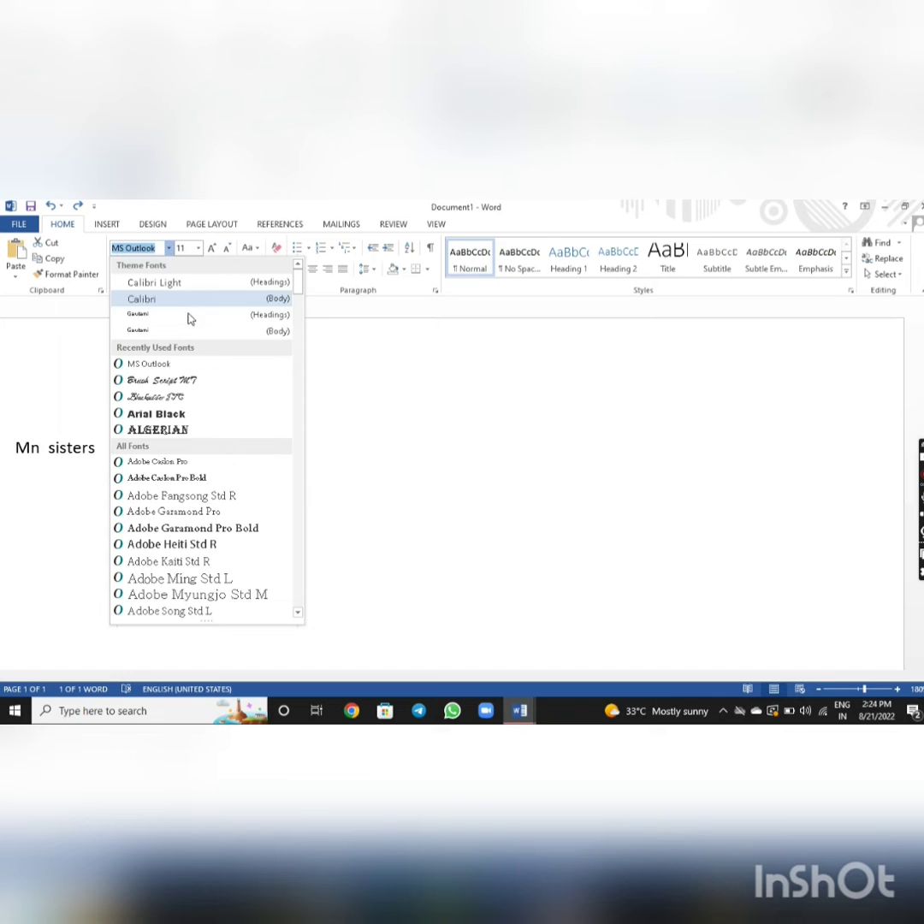
pyautogui.click(164, 382)
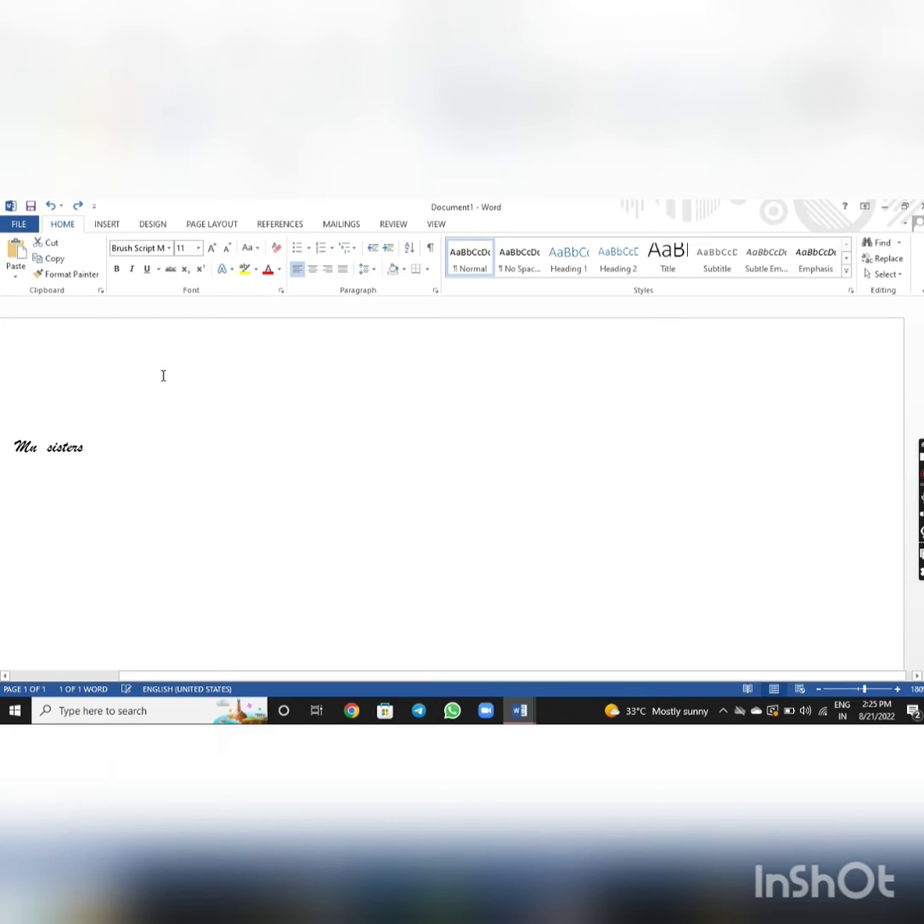
pyautogui.click(129, 473)
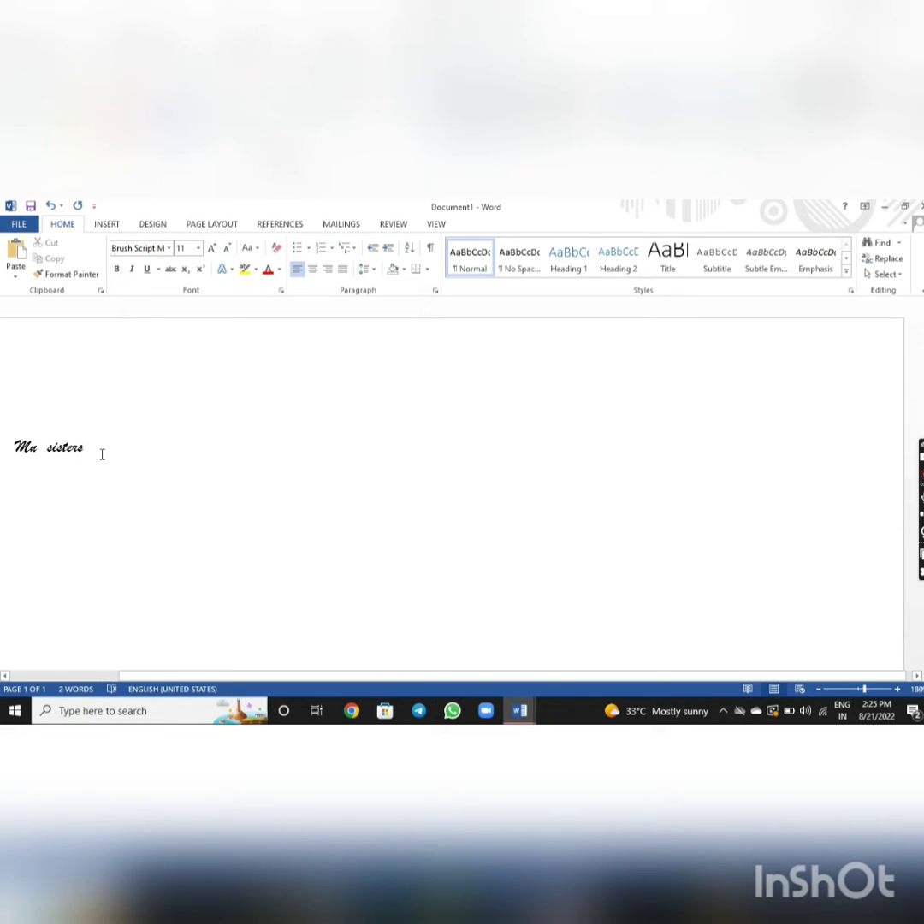
pyautogui.moveTo(99, 440); pyautogui.dragTo(14, 449)
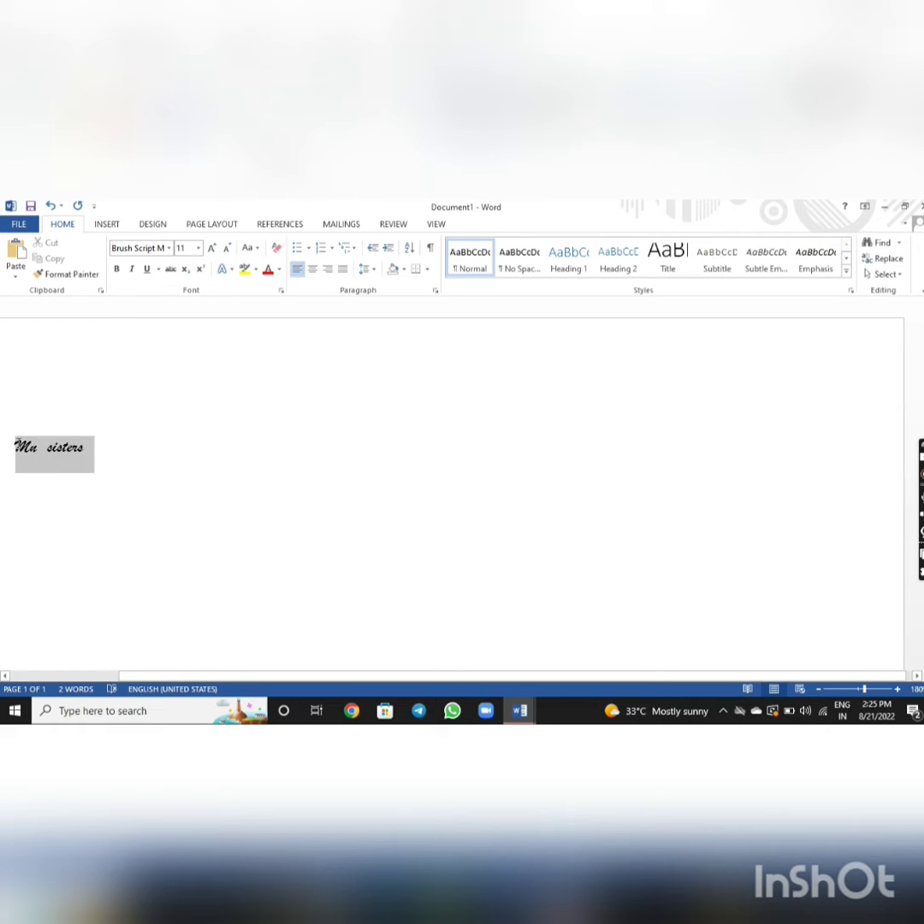
# Step: Set the Brush Script 'Mn sisters' line to 72 pt and deselect it
pyautogui.click(198, 248)
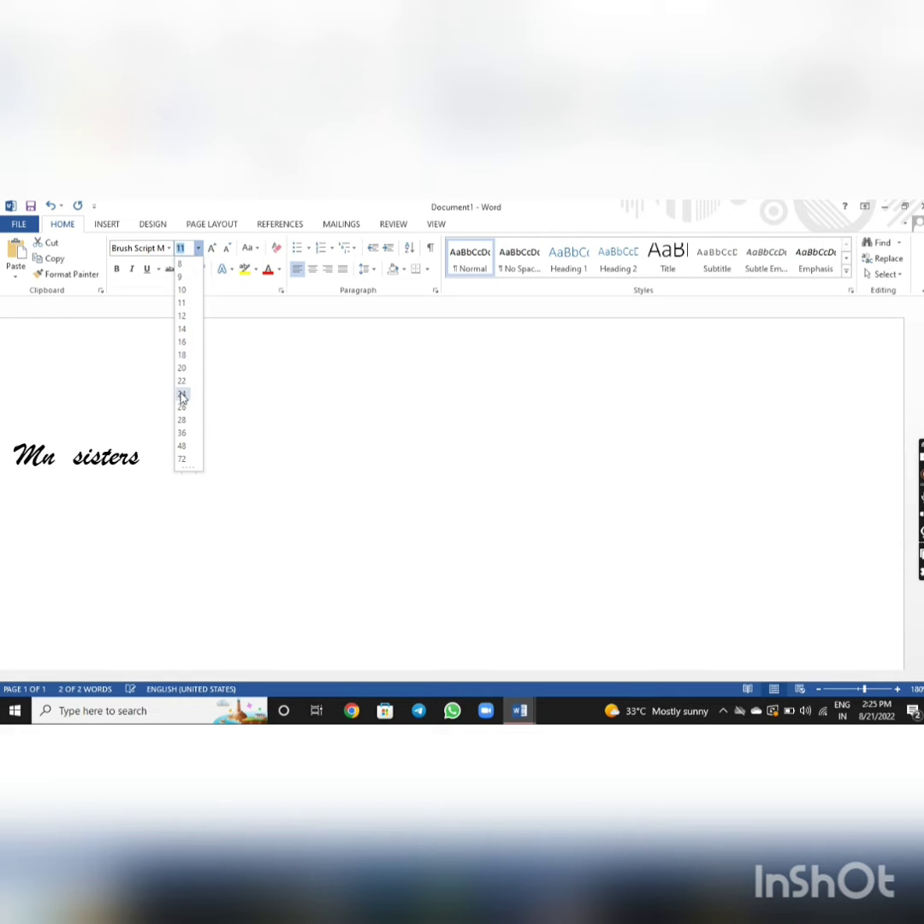
pyautogui.click(182, 460)
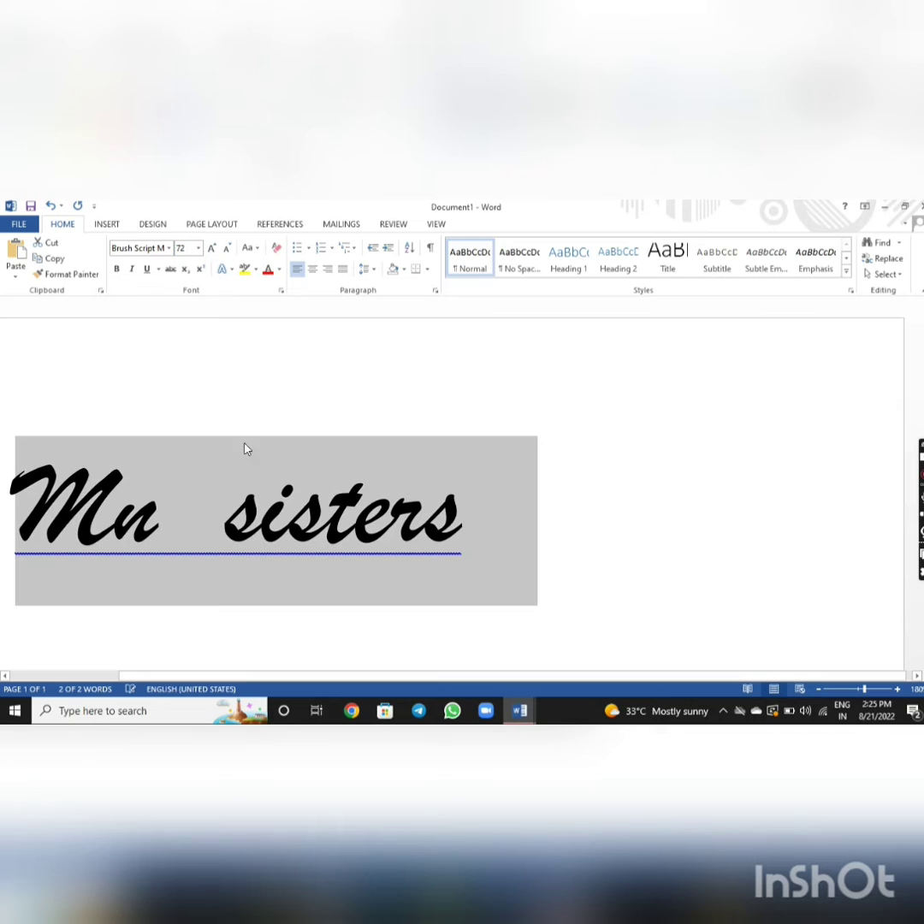
pyautogui.click(646, 498)
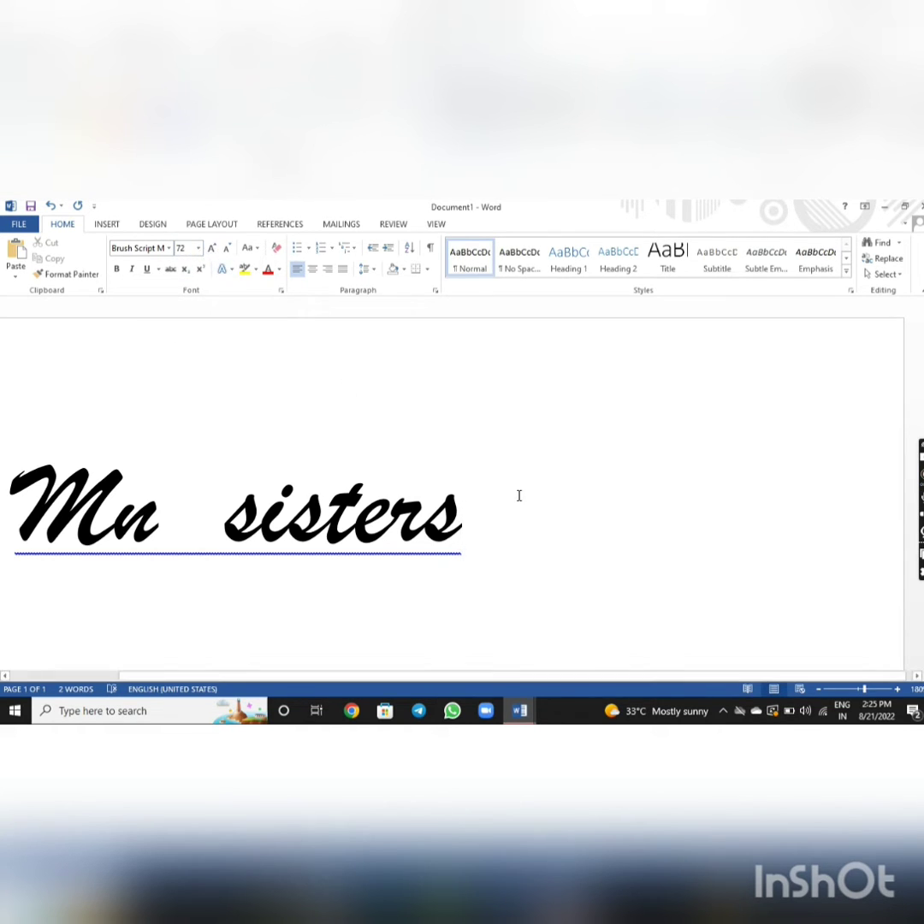
# Step: Select the whole 72 pt 'Mn sisters' line, reselecting it a couple of times
pyautogui.moveTo(517, 495)
pyautogui.mouseDown()
pyautogui.moveTo(331, 524)
pyautogui.moveTo(34, 504)
pyautogui.mouseUp()
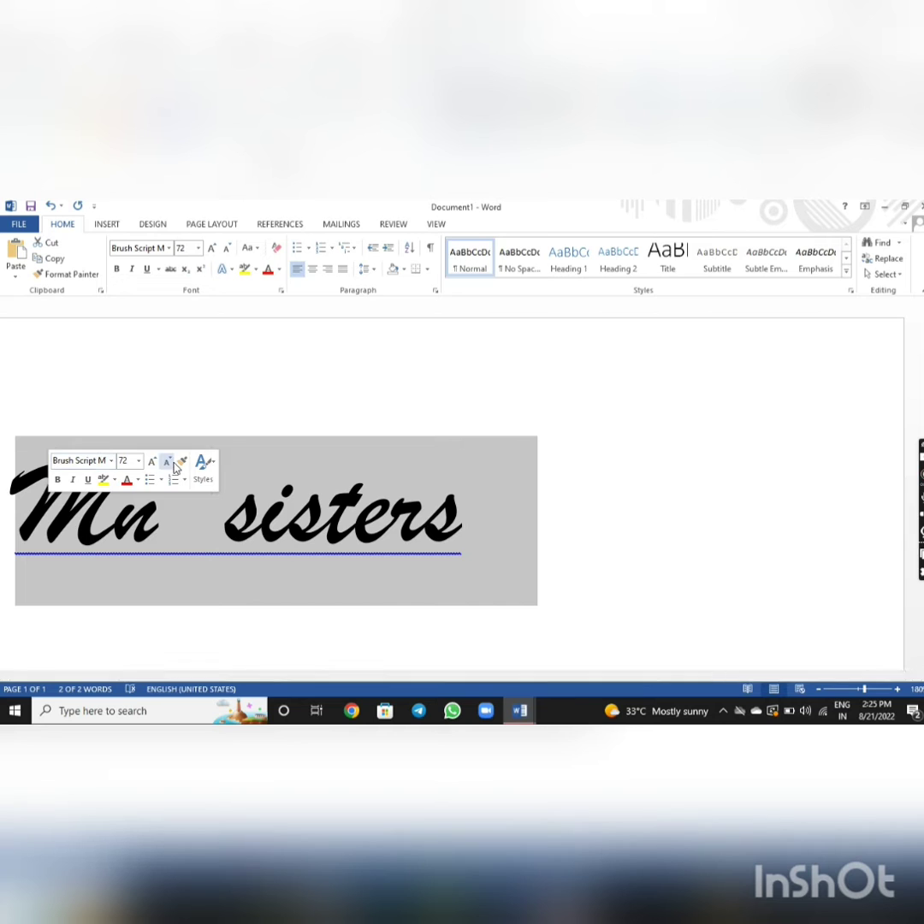
pyautogui.click(587, 541)
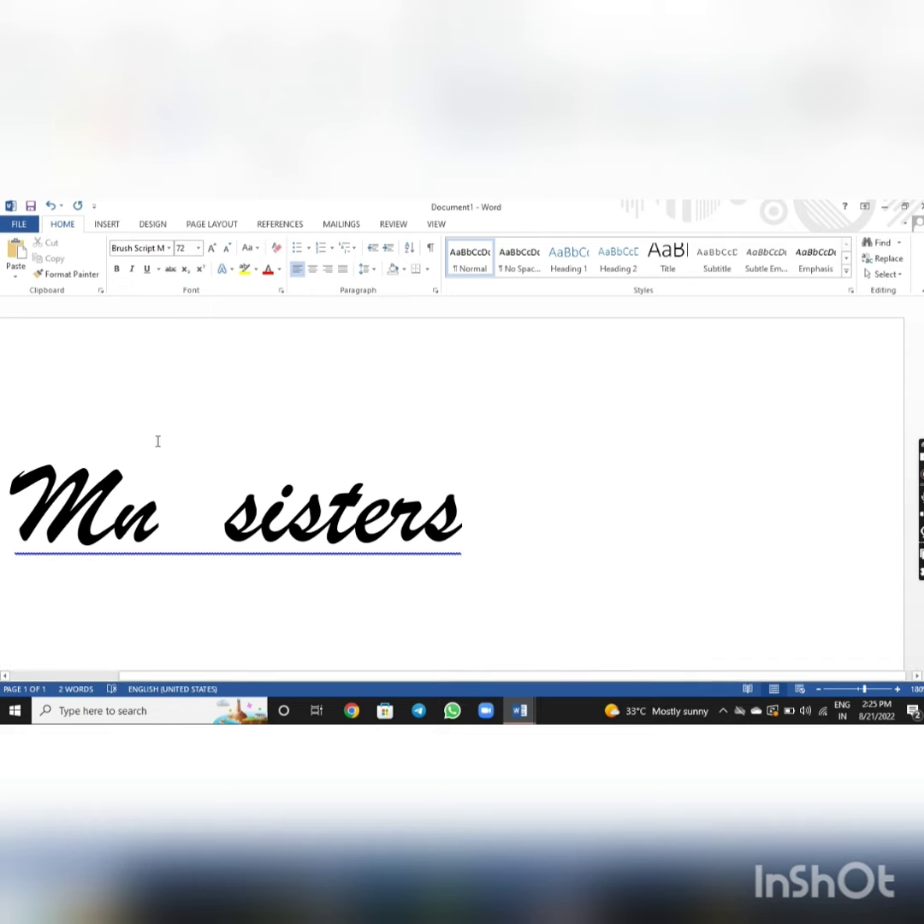
pyautogui.moveTo(29, 513); pyautogui.dragTo(149, 573)
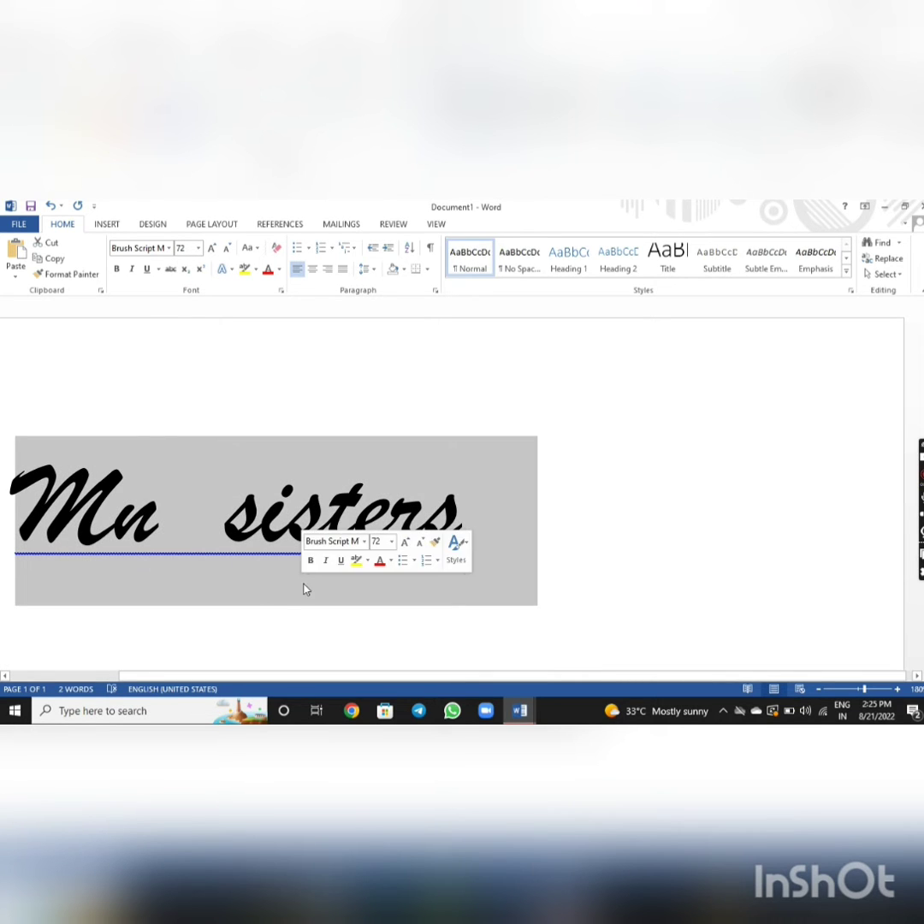
pyautogui.click(563, 493)
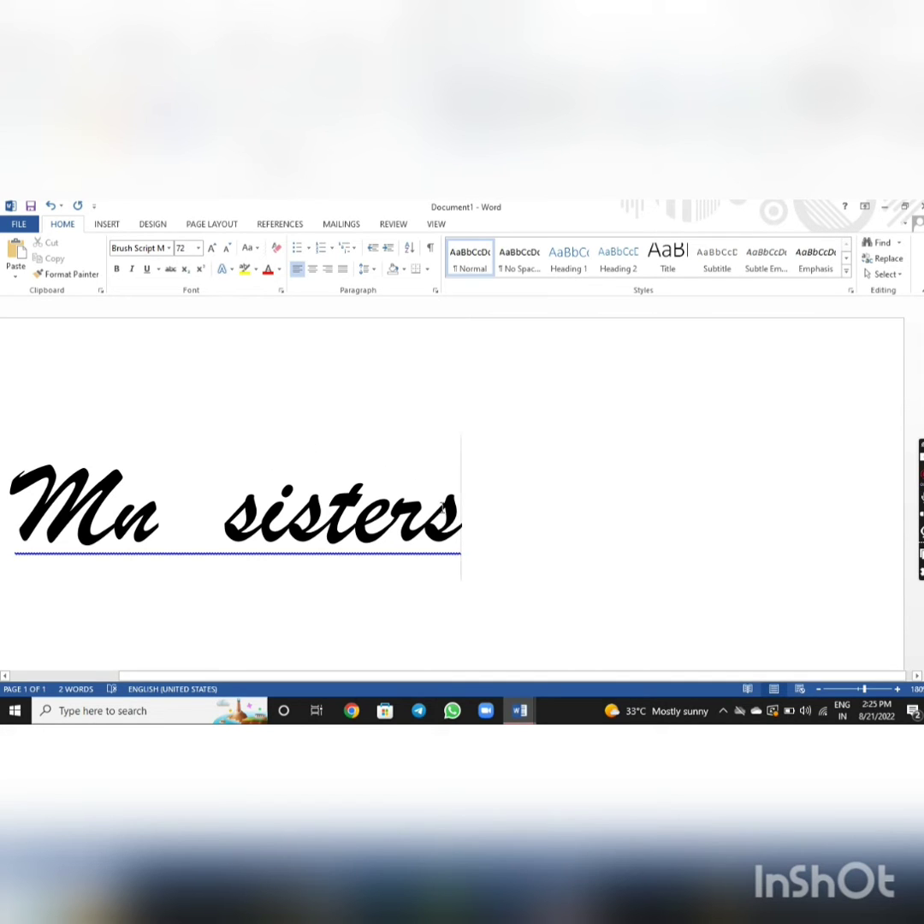
pyautogui.moveTo(453, 507); pyautogui.dragTo(13, 505)
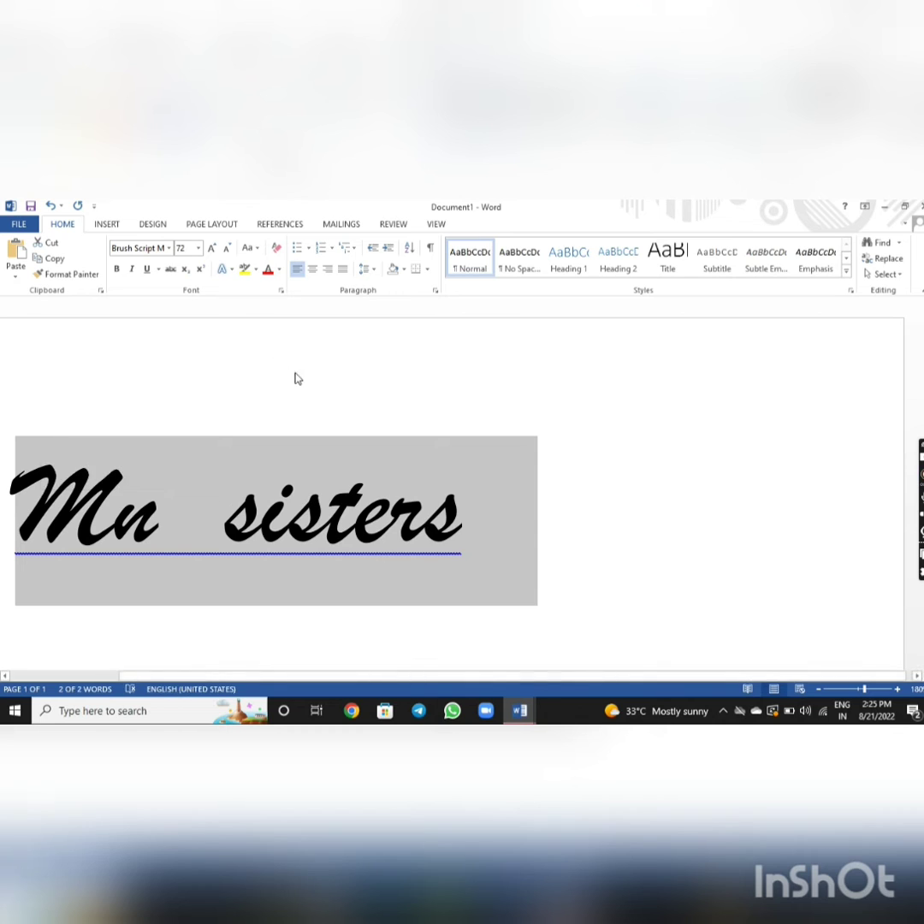
# Step: Shrink the 'Mn sisters' line step by step down to 11 pt
pyautogui.click(226, 248)
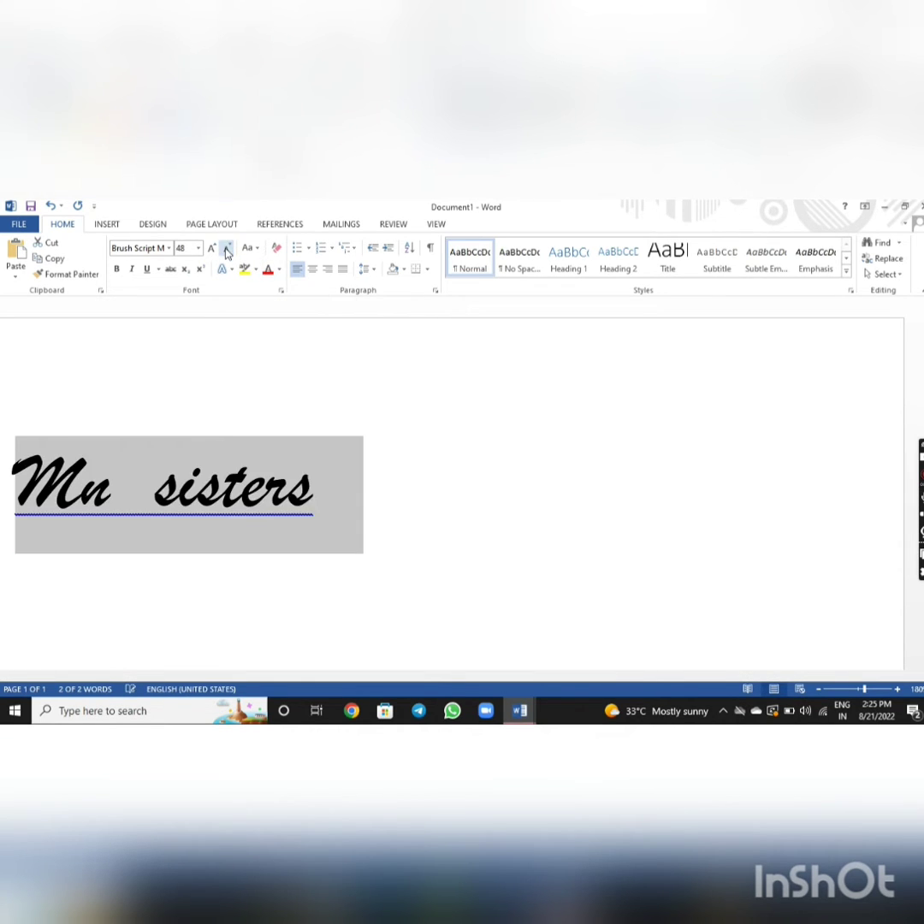
pyautogui.click(225, 249)
pyautogui.click(226, 249)
pyautogui.click(225, 249)
pyautogui.click(226, 249)
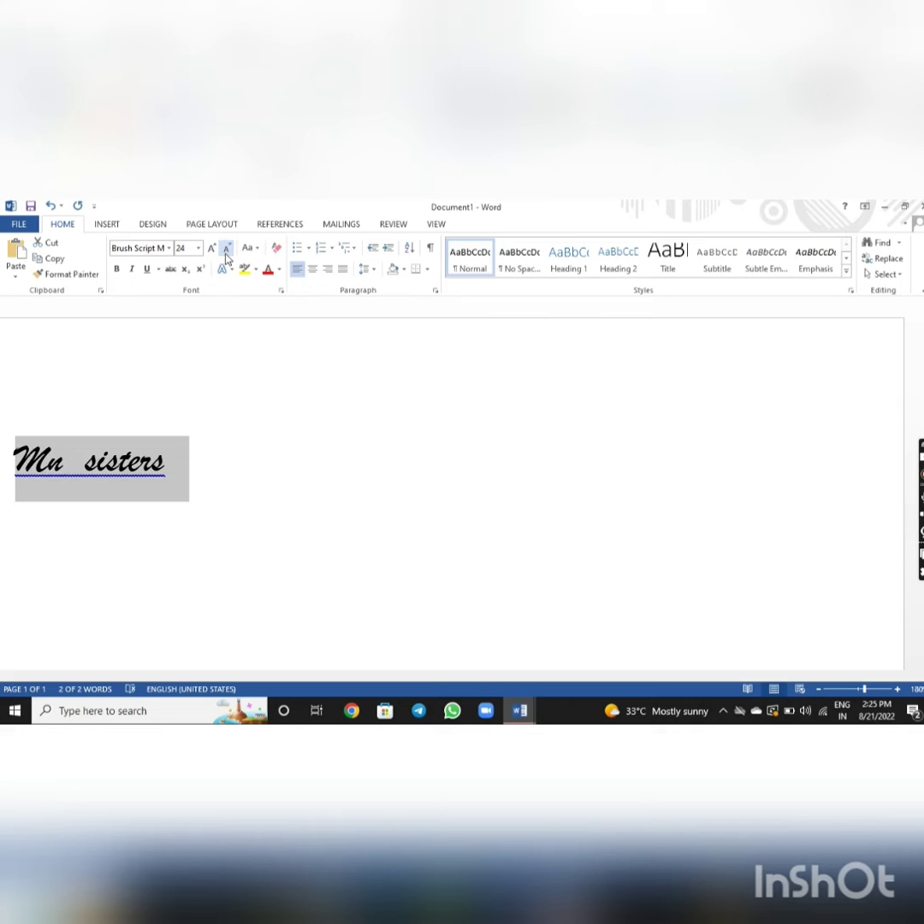
pyautogui.click(226, 249)
pyautogui.click(226, 248)
pyautogui.click(226, 249)
pyautogui.click(226, 249)
pyautogui.click(226, 249)
pyautogui.click(226, 249)
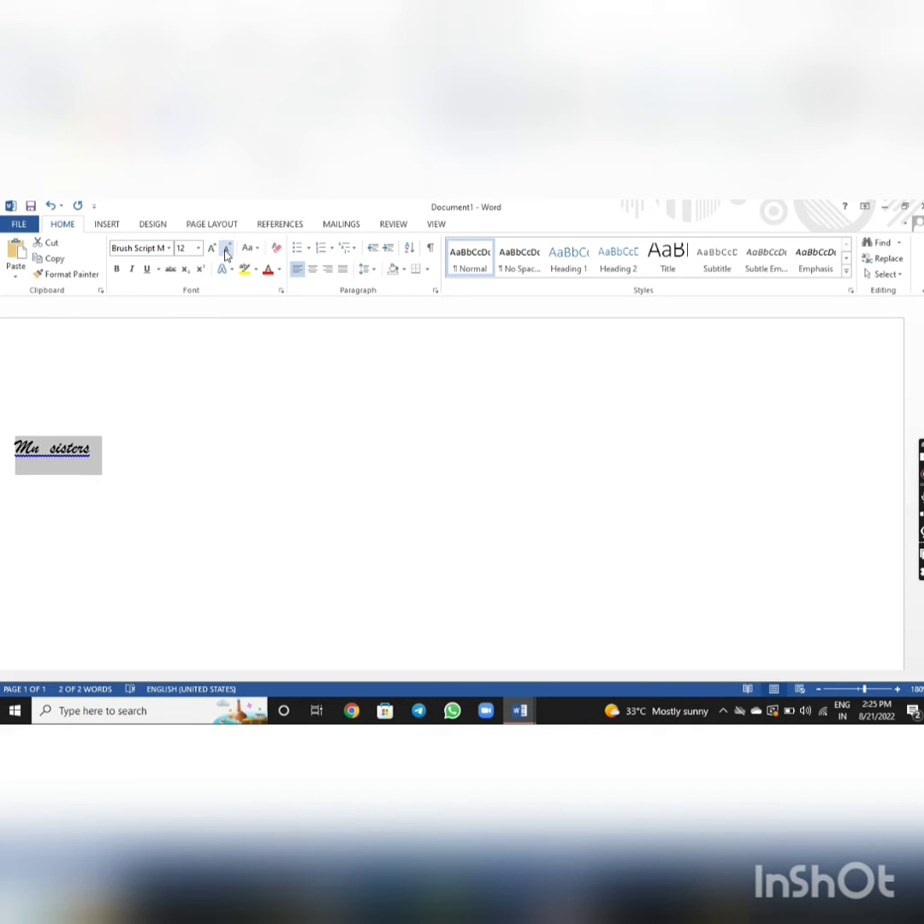
pyautogui.click(225, 249)
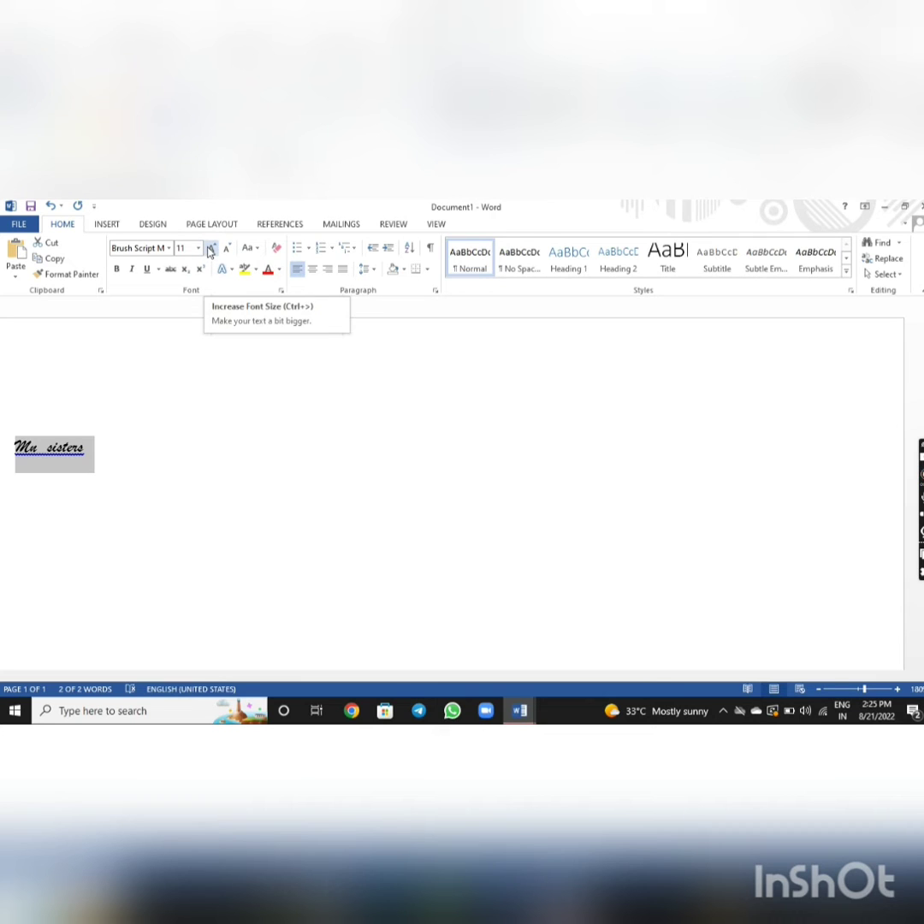
# Step: Grow the line step by step back up to 72 pt
pyautogui.click(210, 249)
pyautogui.click(211, 249)
pyautogui.click(211, 249)
pyautogui.click(211, 249)
pyautogui.click(210, 249)
pyautogui.click(210, 249)
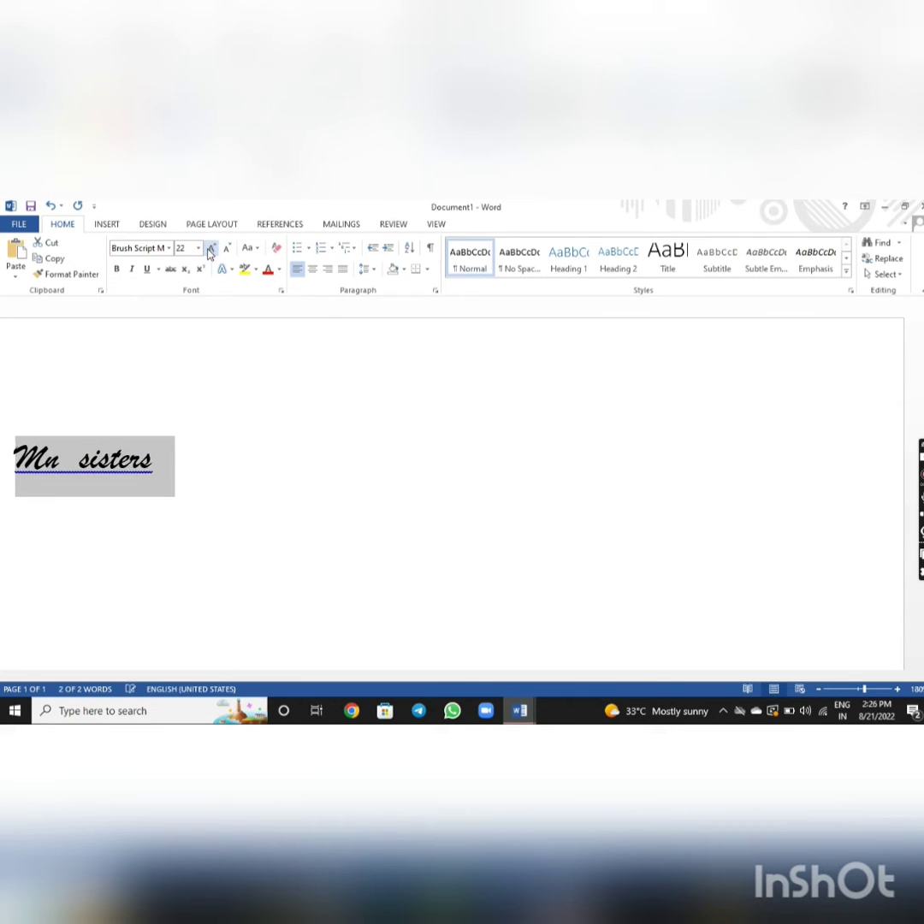
pyautogui.click(211, 248)
pyautogui.click(211, 249)
pyautogui.click(210, 248)
pyautogui.click(210, 249)
pyautogui.click(210, 249)
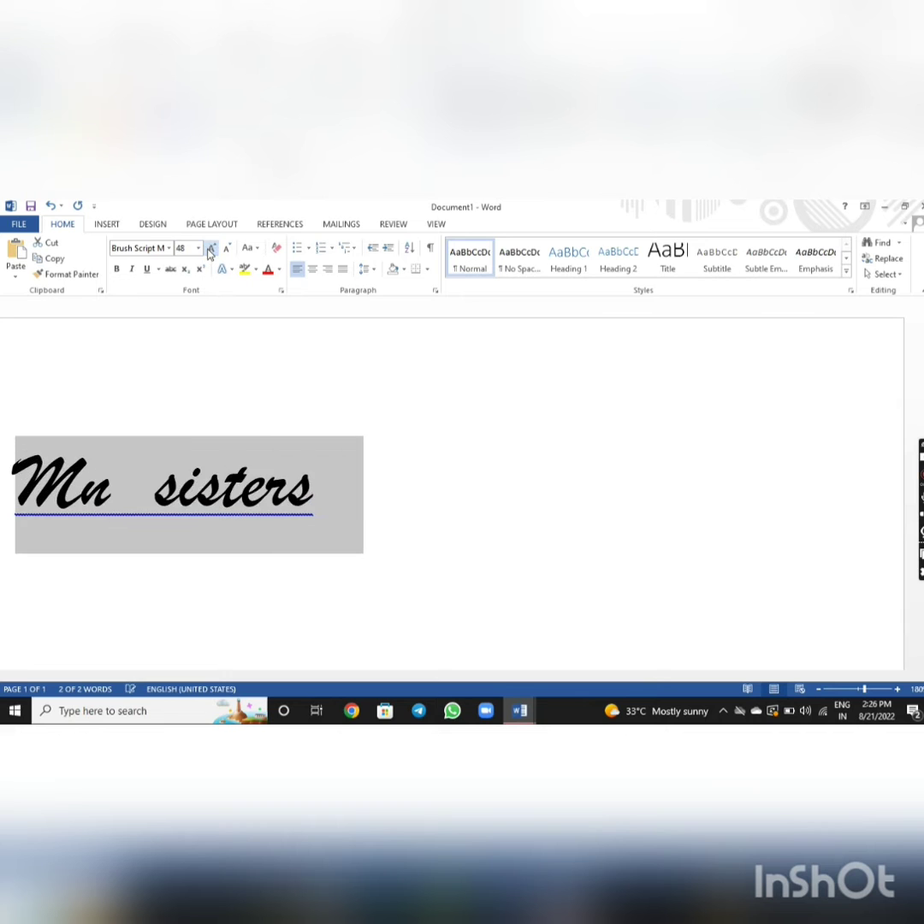
pyautogui.click(210, 249)
pyautogui.click(210, 249)
pyautogui.click(210, 249)
# Step: Keep growing the text past 72 pt to 350 pt, spreading it over three pages
pyautogui.click(208, 249)
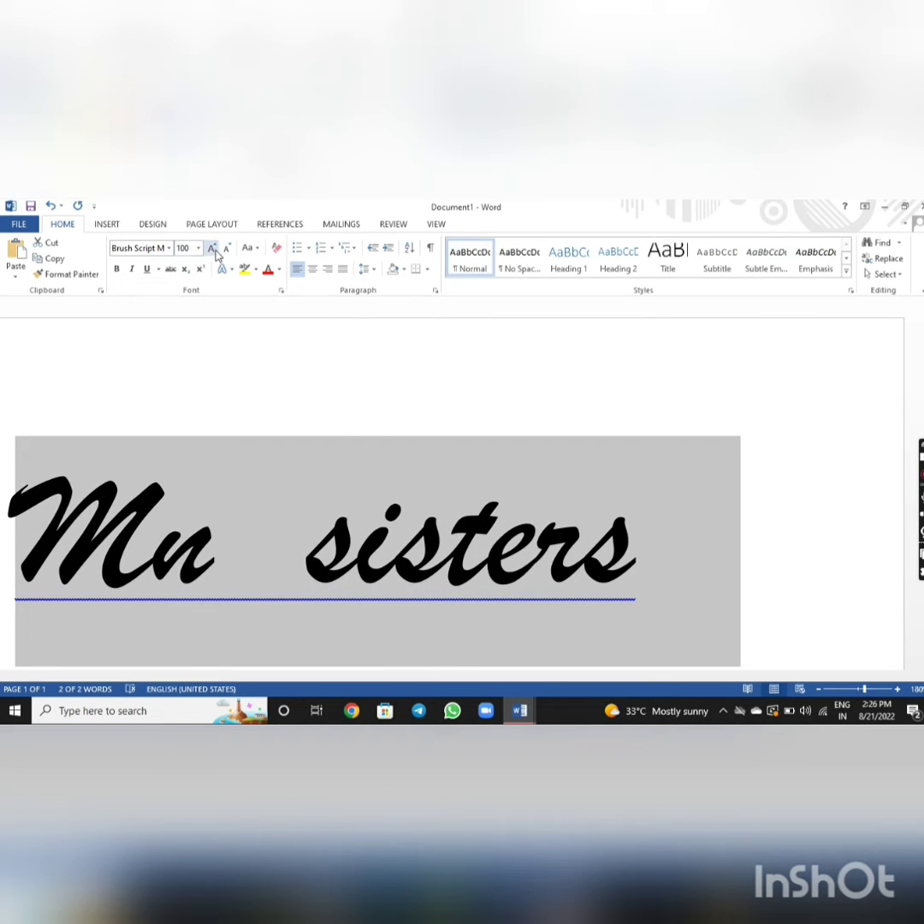
pyautogui.click(211, 248)
pyautogui.click(211, 249)
pyautogui.click(211, 248)
pyautogui.click(211, 249)
pyautogui.click(211, 249)
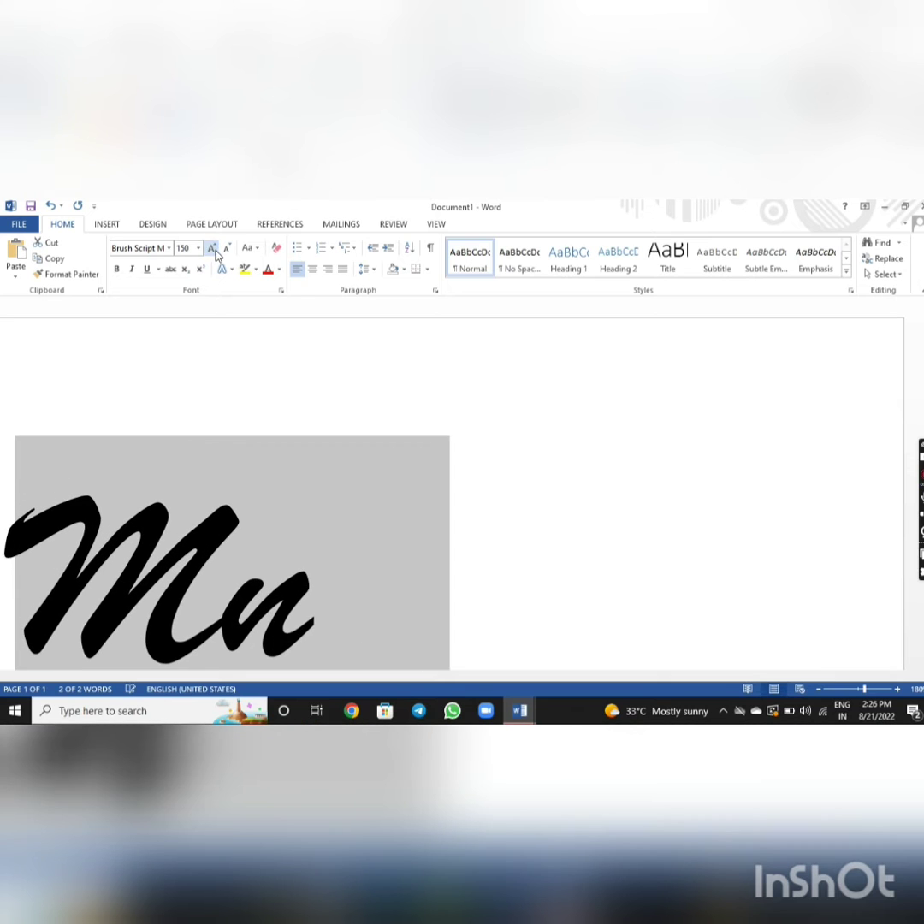
pyautogui.click(211, 249)
pyautogui.click(211, 249)
pyautogui.click(211, 249)
pyautogui.click(211, 249)
pyautogui.click(212, 249)
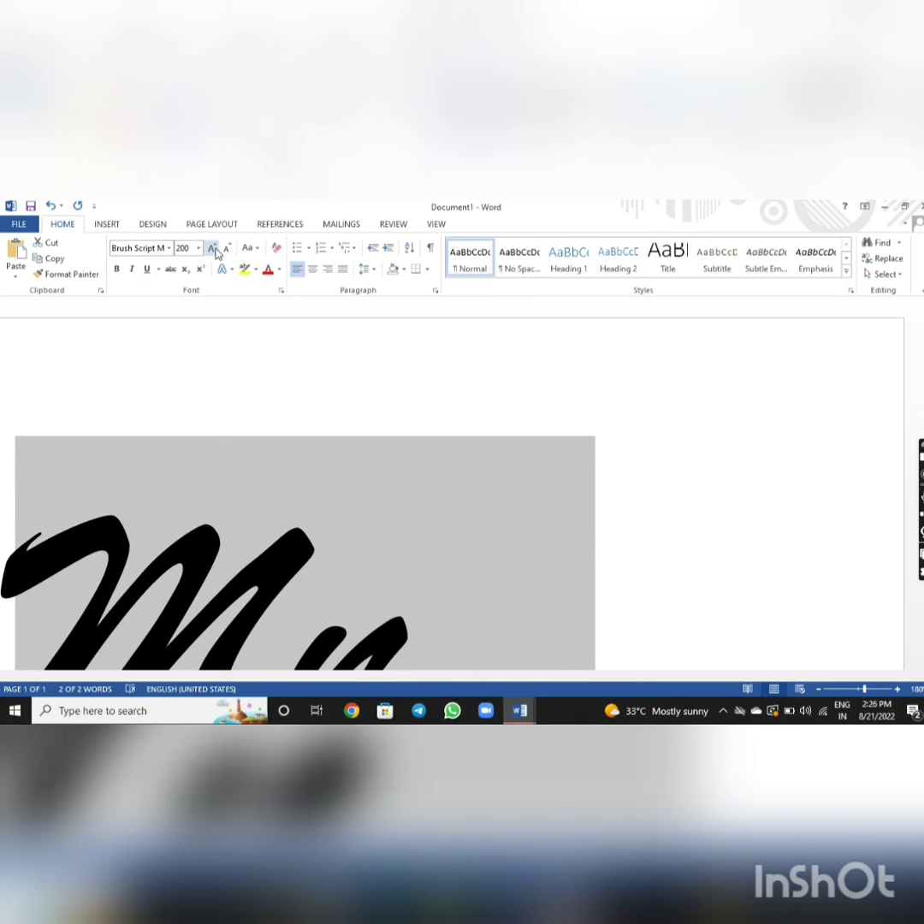
pyautogui.click(211, 249)
pyautogui.click(212, 249)
pyautogui.click(211, 249)
pyautogui.click(212, 249)
pyautogui.click(211, 248)
pyautogui.click(212, 249)
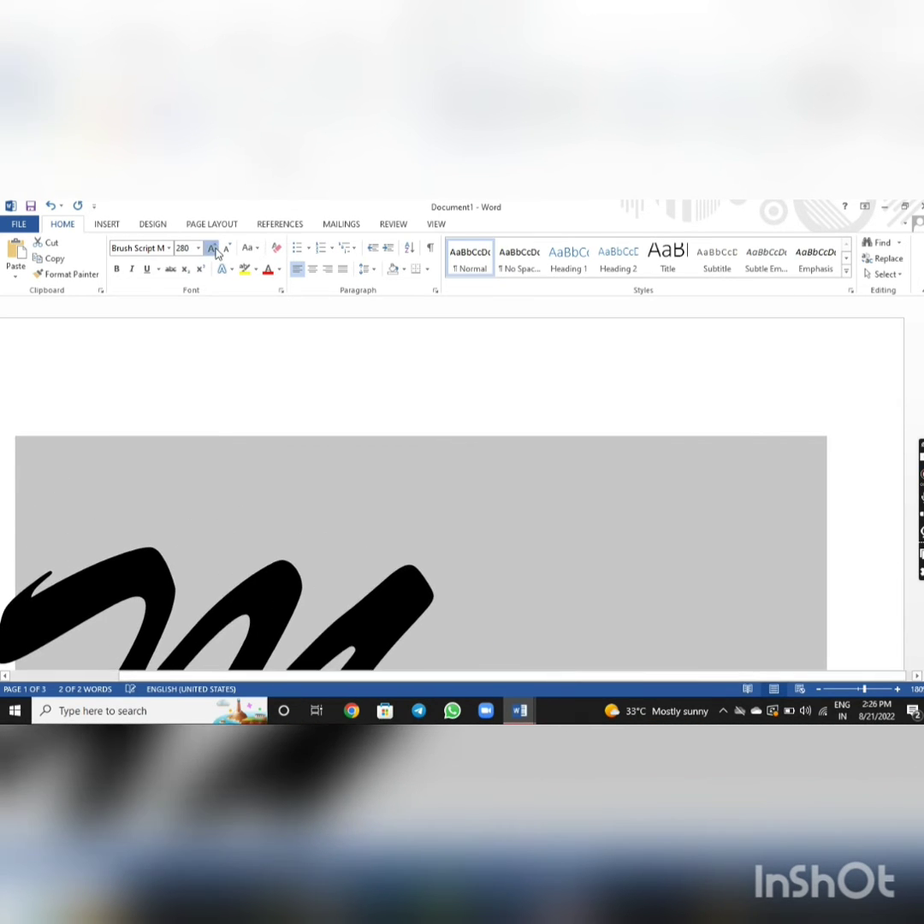
pyautogui.click(211, 249)
pyautogui.click(211, 249)
pyautogui.click(211, 249)
pyautogui.click(211, 249)
pyautogui.click(212, 249)
pyautogui.click(211, 249)
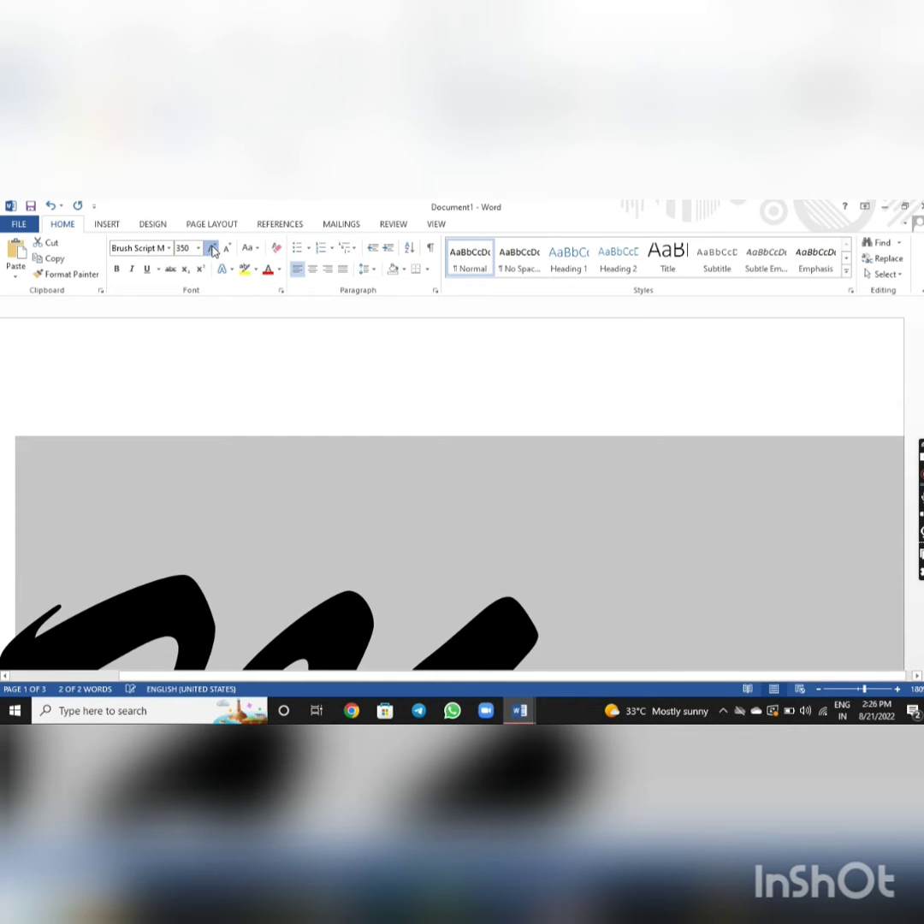
pyautogui.click(211, 249)
pyautogui.click(212, 249)
pyautogui.click(211, 248)
pyautogui.click(212, 249)
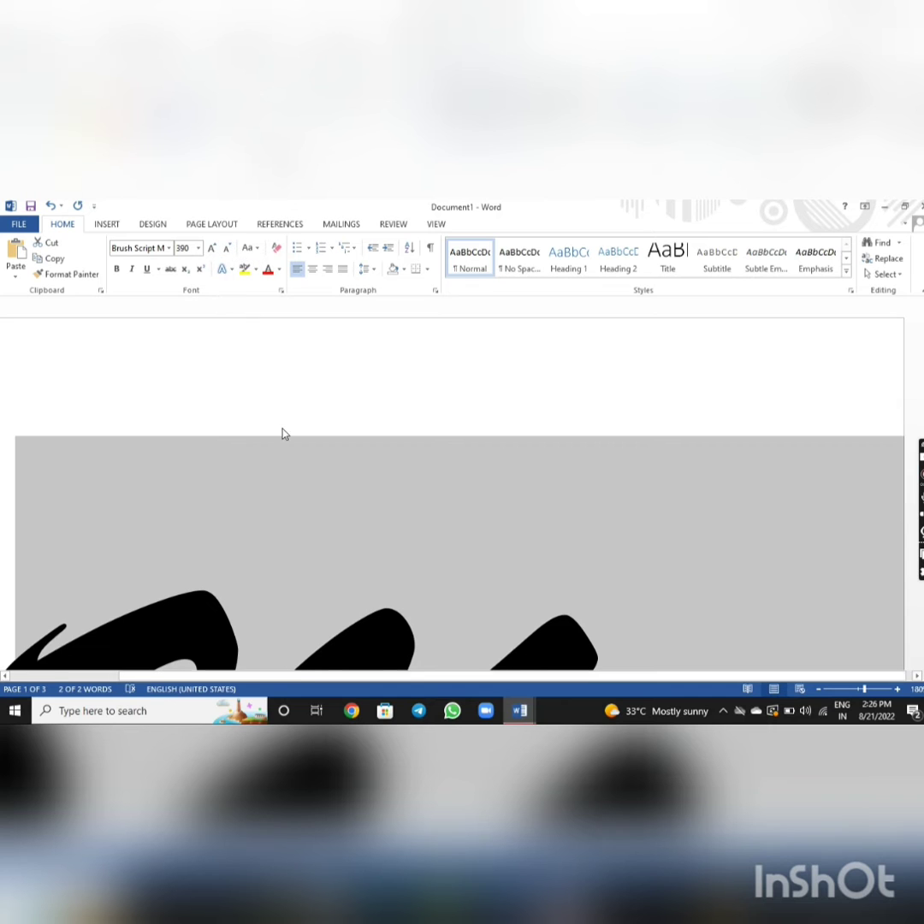
pyautogui.scroll(-1, 401, 301)
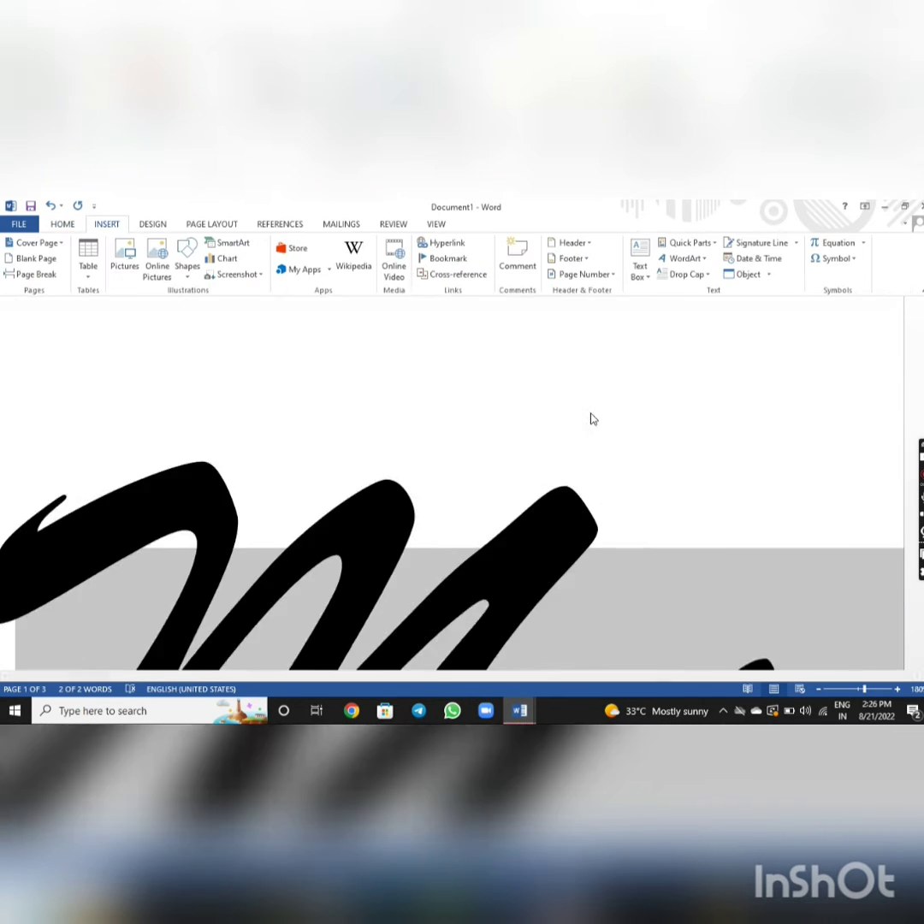
pyautogui.scroll(-3, 617, 422)
pyautogui.scroll(2, 617, 423)
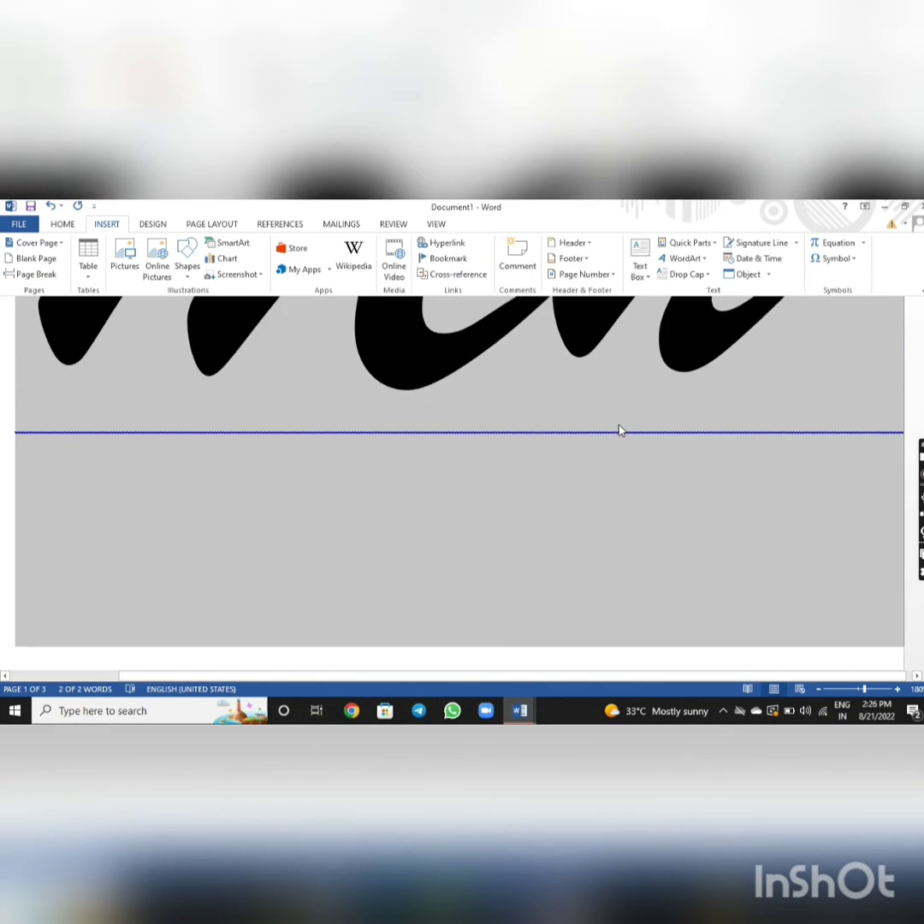
pyautogui.scroll(2, 618, 423)
pyautogui.scroll(2, 619, 426)
pyautogui.scroll(2, 621, 430)
pyautogui.scroll(-3, 621, 430)
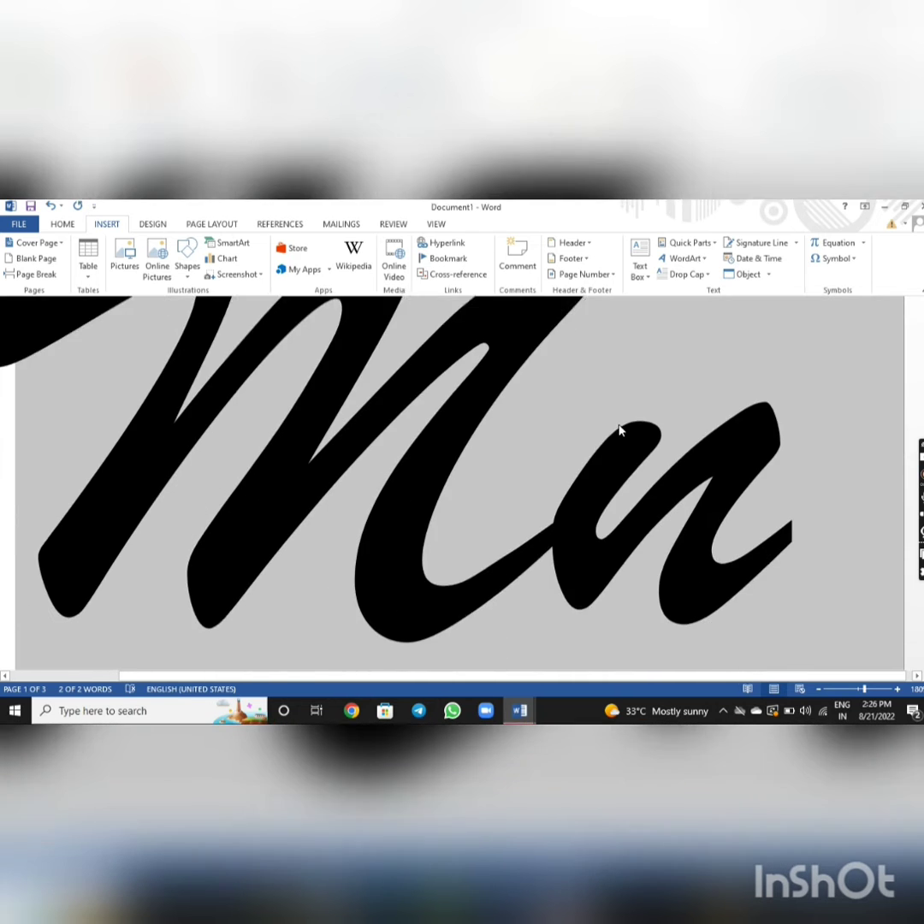
pyautogui.scroll(-3, 619, 426)
pyautogui.scroll(-3, 617, 422)
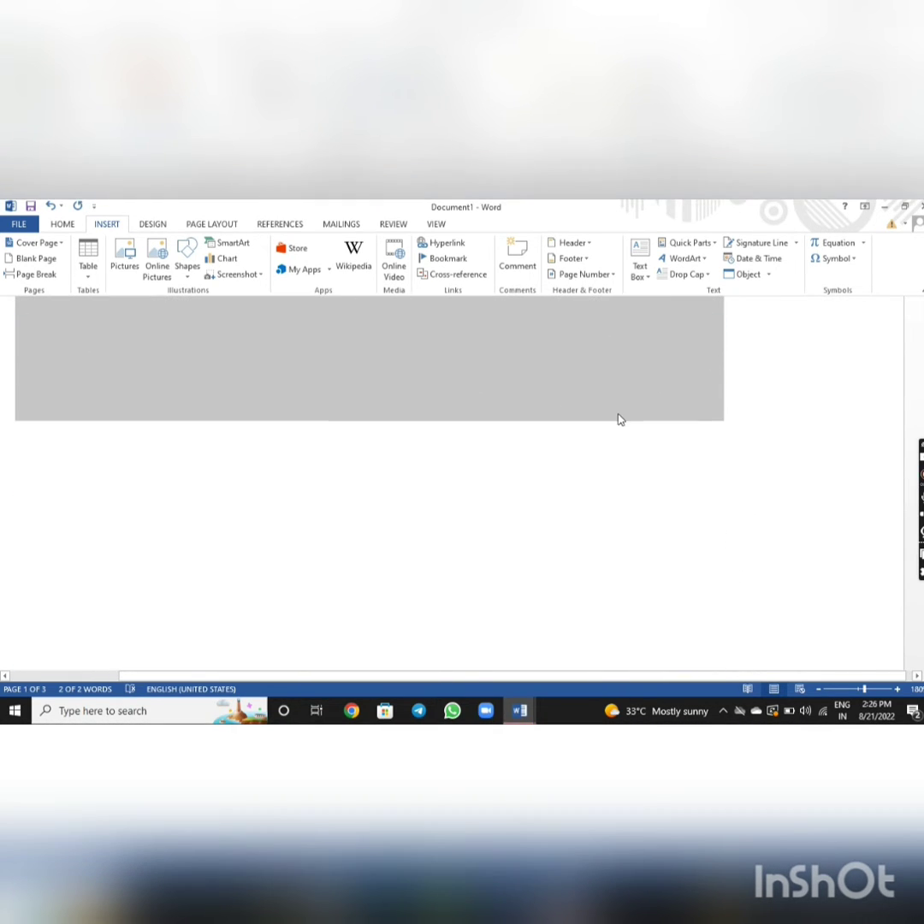
pyautogui.scroll(-5, 619, 414)
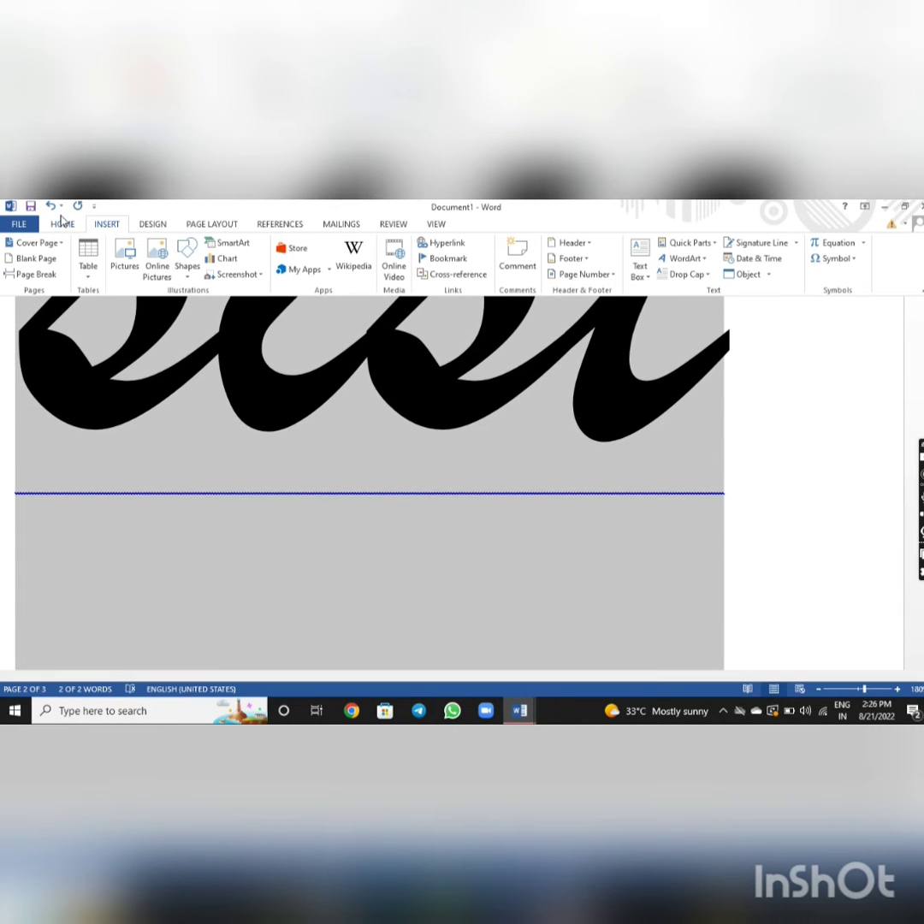
pyautogui.click(62, 226)
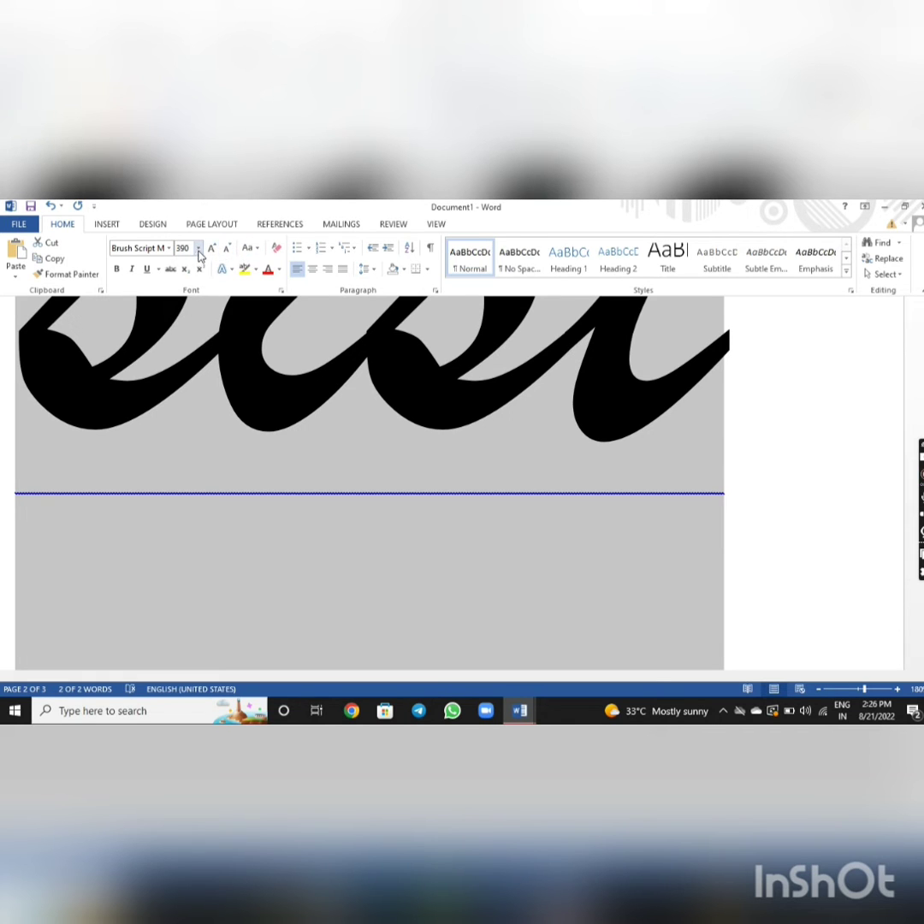
# Step: Set the line to 72 pt, then place the caret after 'sisters' and shrink to 48 pt
pyautogui.click(197, 249)
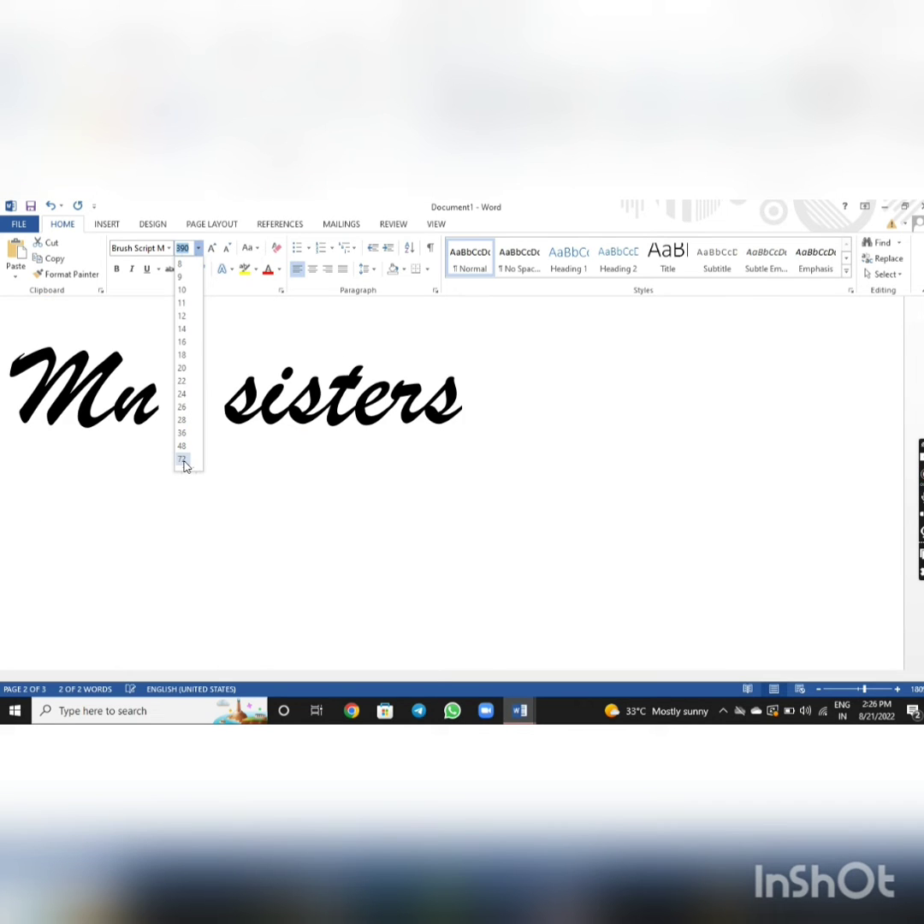
pyautogui.click(182, 460)
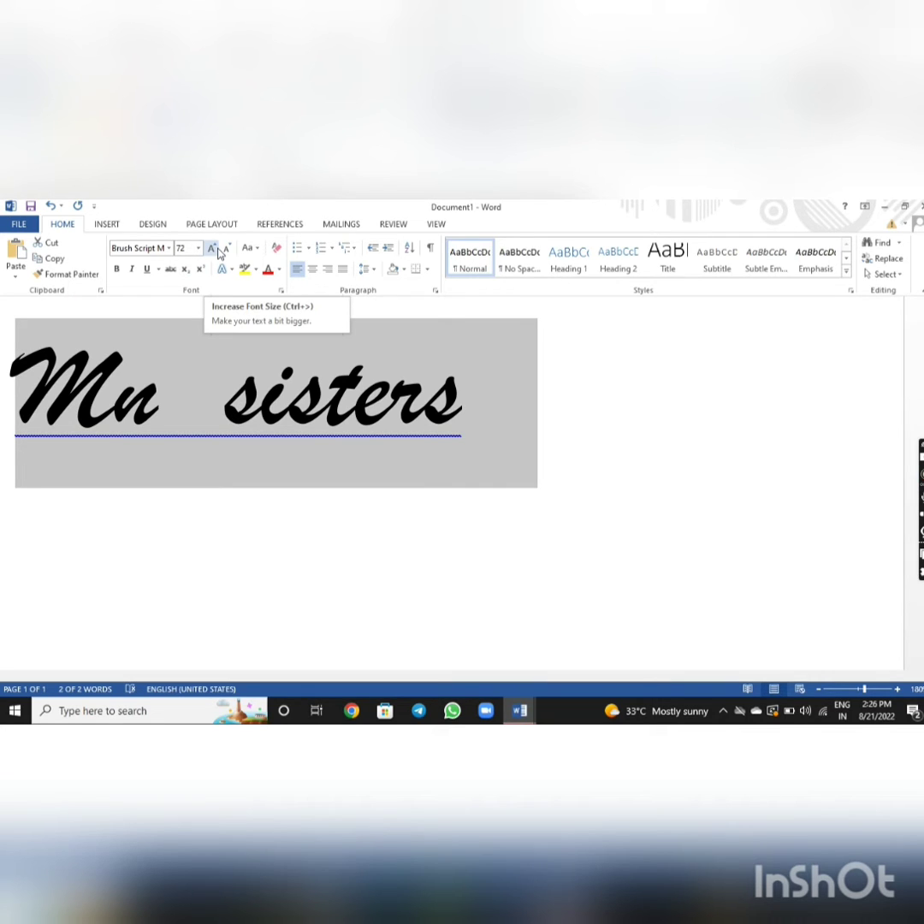
pyautogui.click(455, 496)
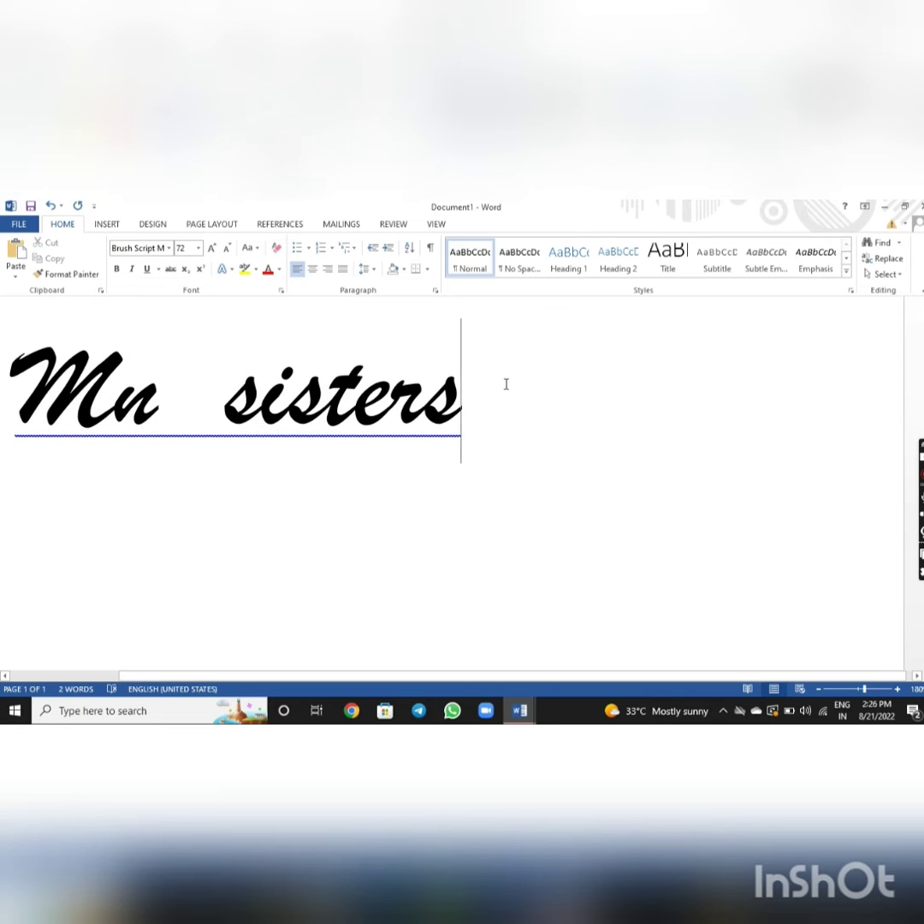
pyautogui.click(225, 248)
# Step: Copy the 'Mn sisters' line and place the caret on the empty line below
pyautogui.moveTo(506, 384); pyautogui.dragTo(54, 364)
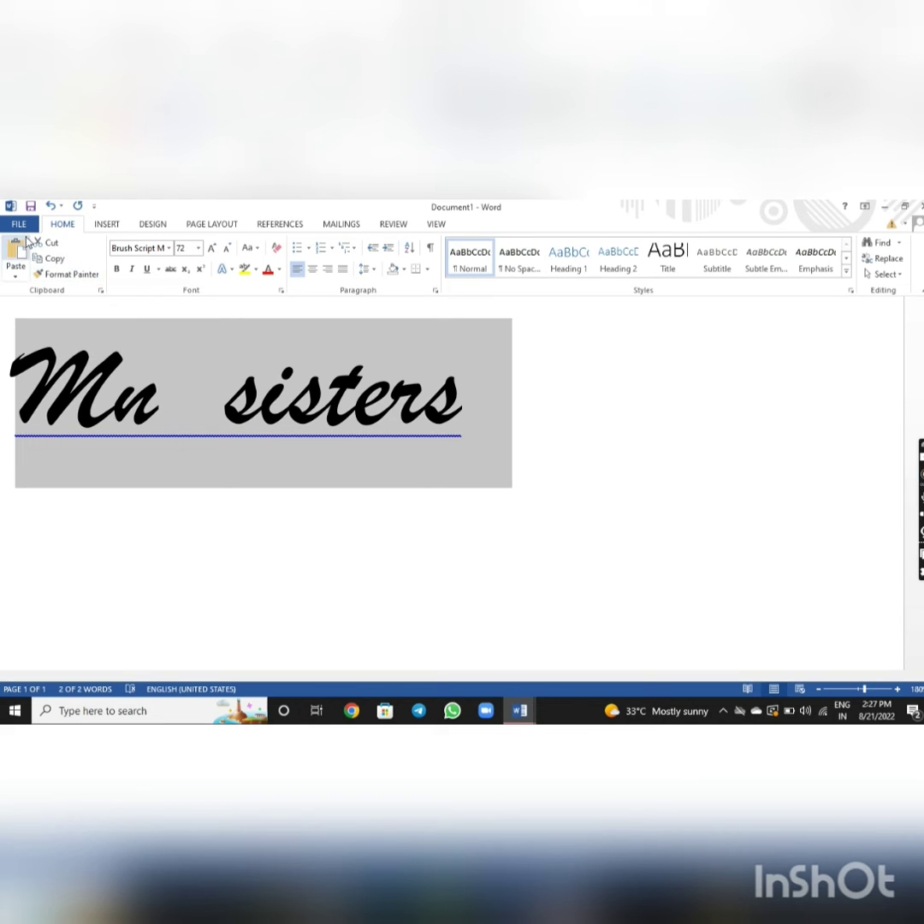
pyautogui.click(68, 259)
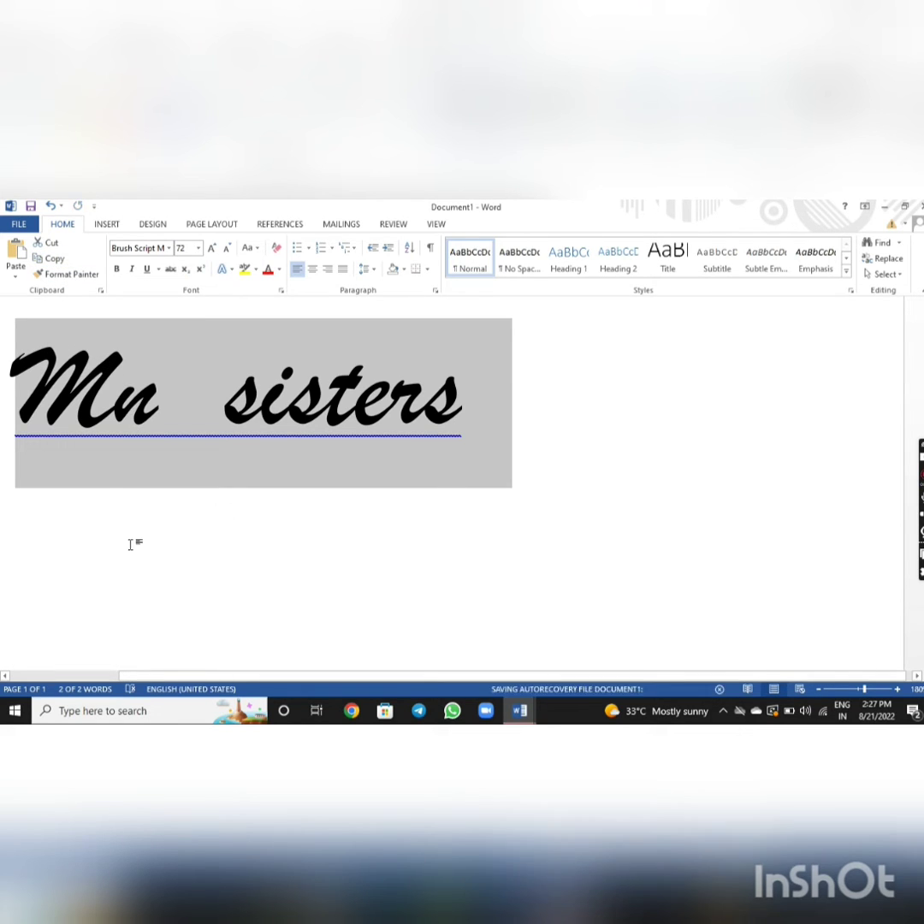
pyautogui.click(81, 551)
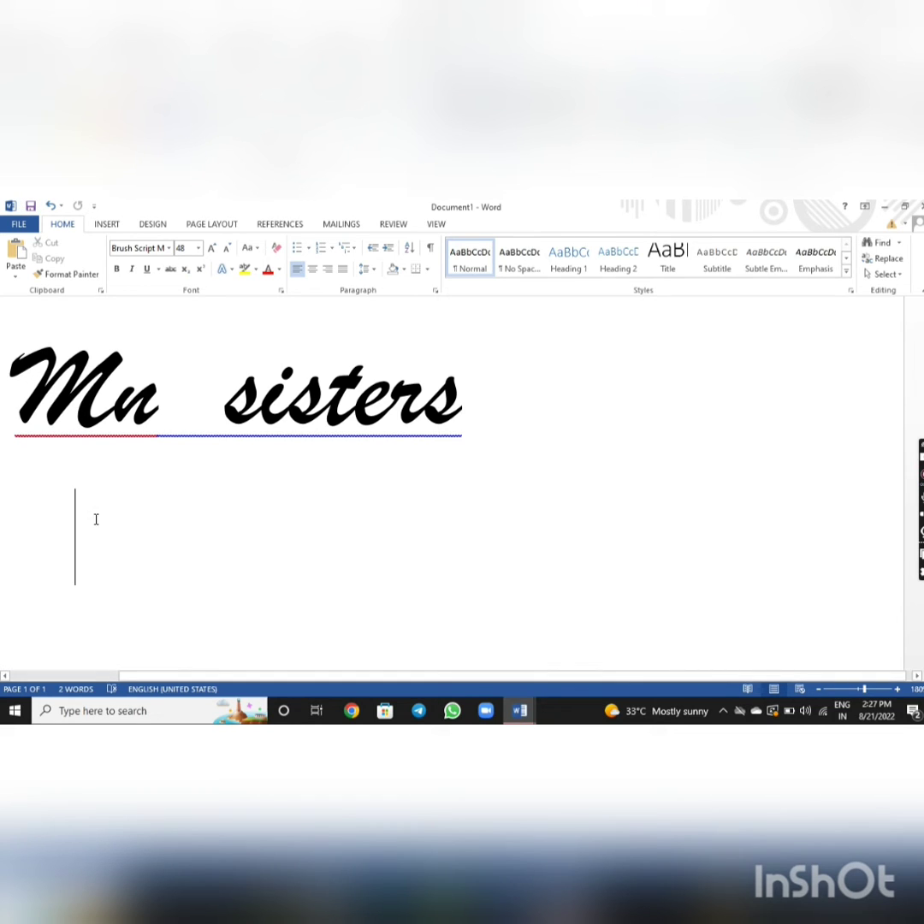
# Step: Paste five copies of the line so the text runs onto page 2
pyautogui.click(17, 258)
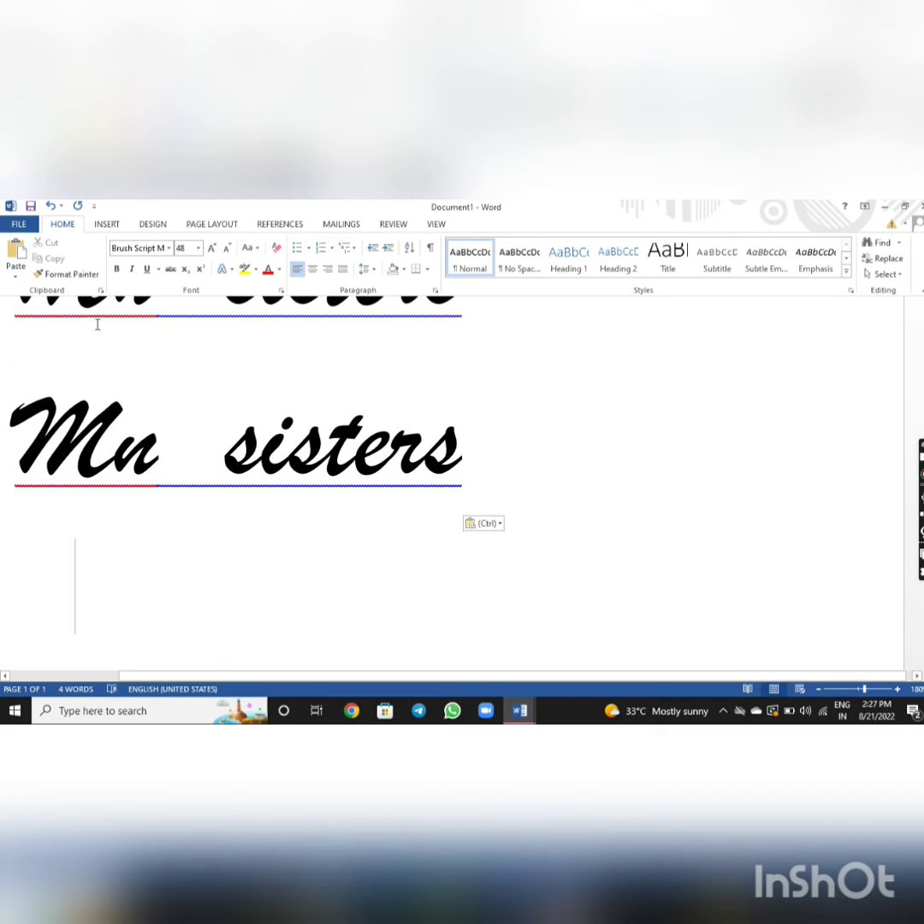
pyautogui.click(14, 250)
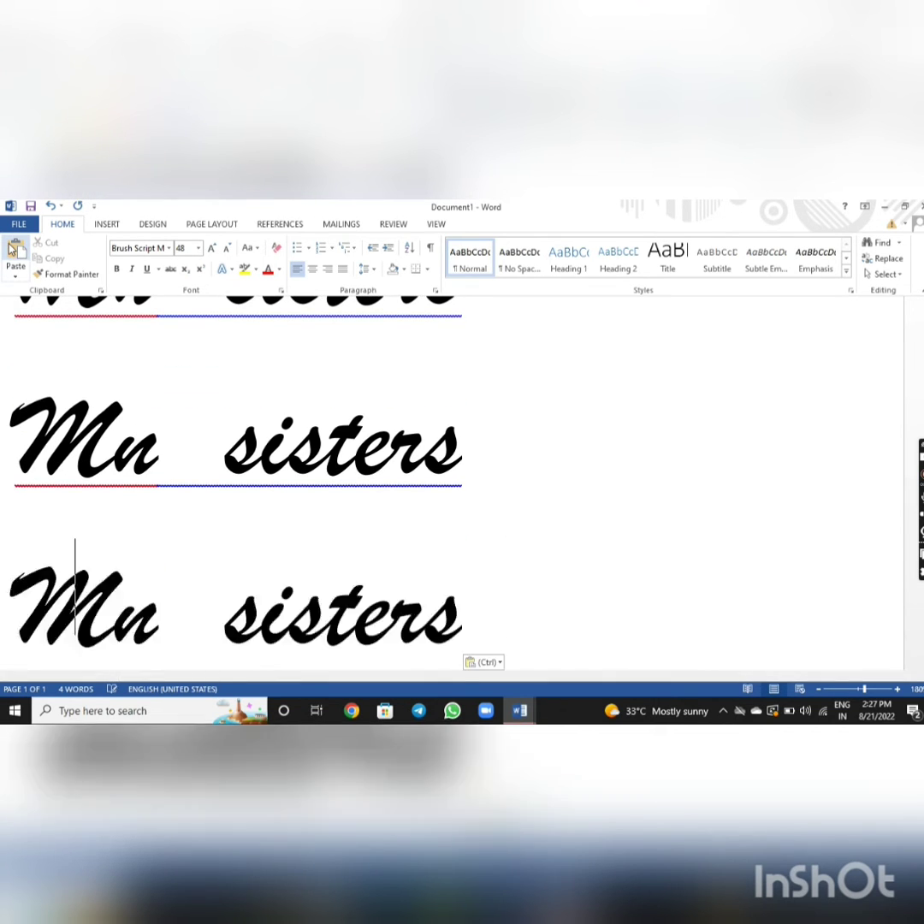
pyautogui.click(14, 248)
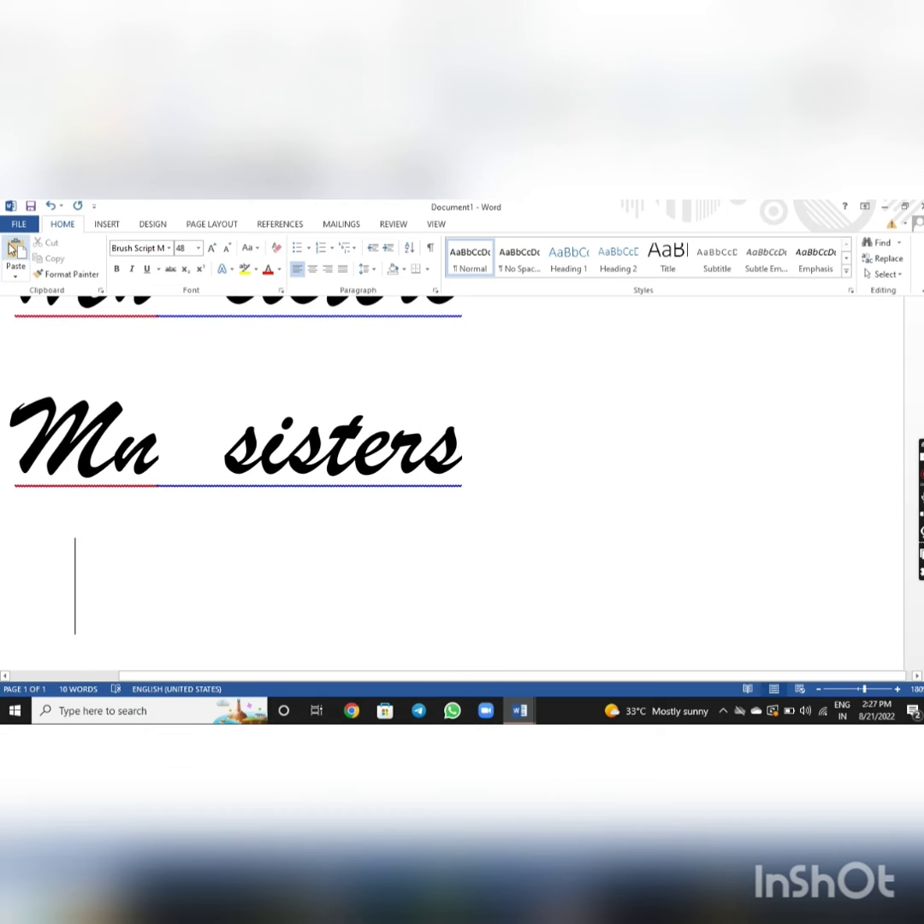
pyautogui.click(15, 248)
pyautogui.click(14, 248)
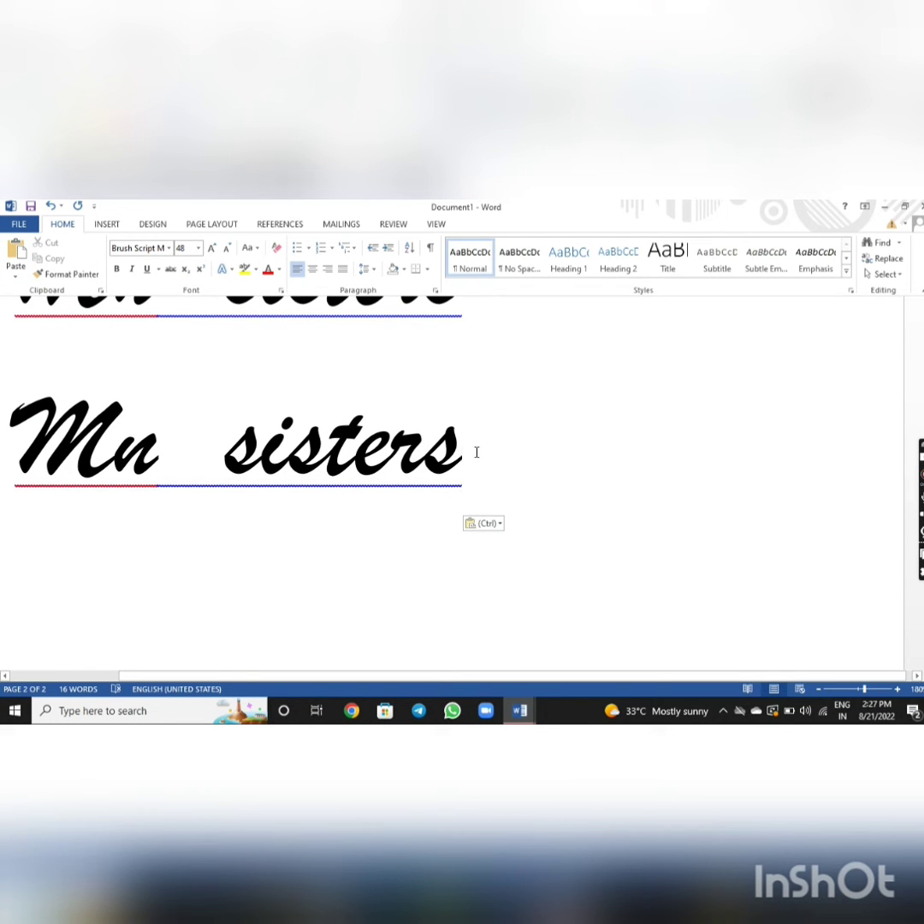
# Step: Cut the word 'sisters' from one line so it reads just 'Mn'
pyautogui.moveTo(476, 451); pyautogui.dragTo(383, 443)
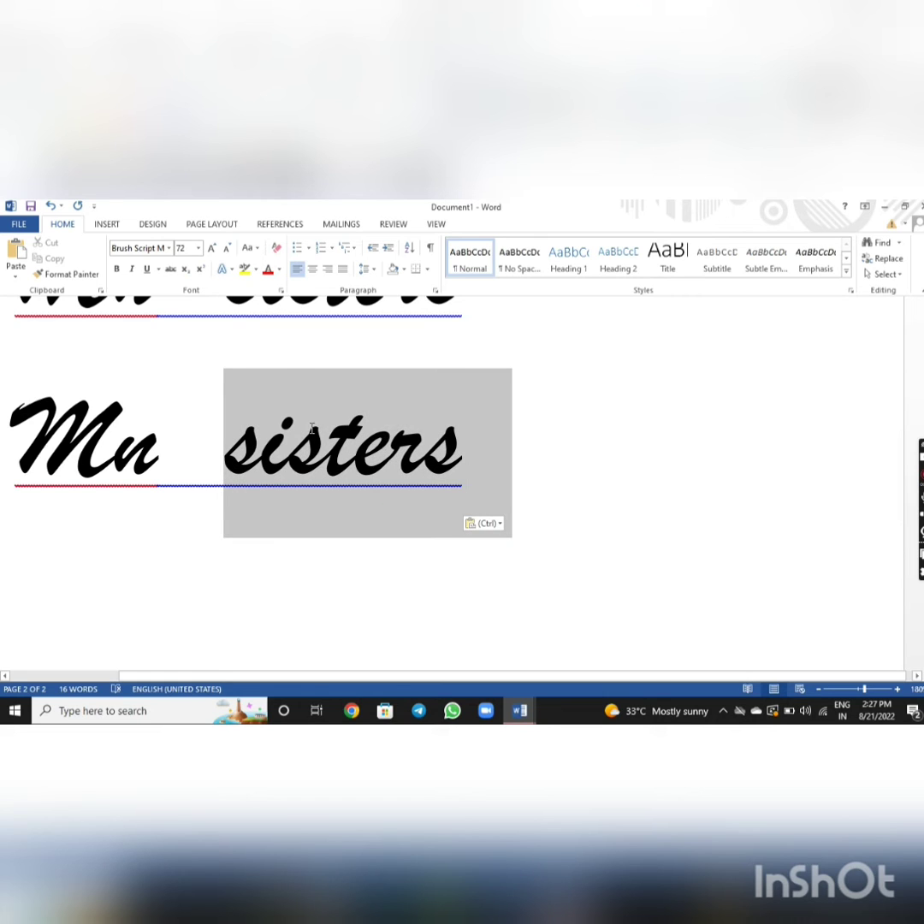
pyautogui.moveTo(229, 402); pyautogui.dragTo(230, 402)
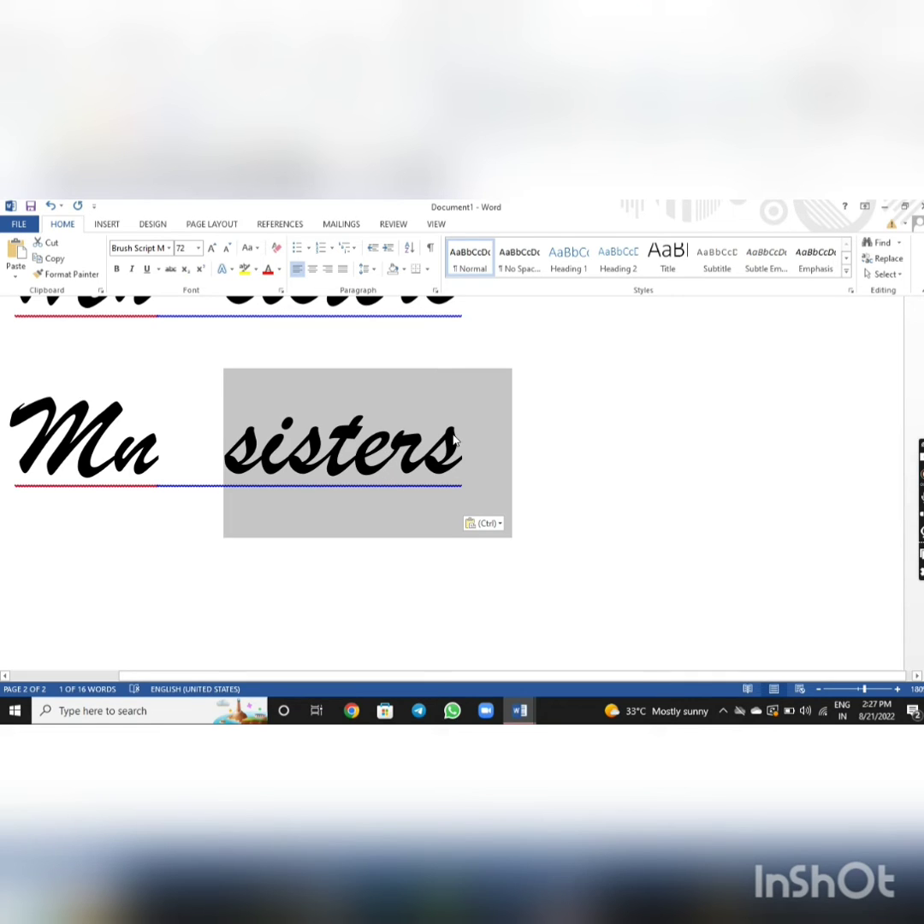
pyautogui.click(37, 243)
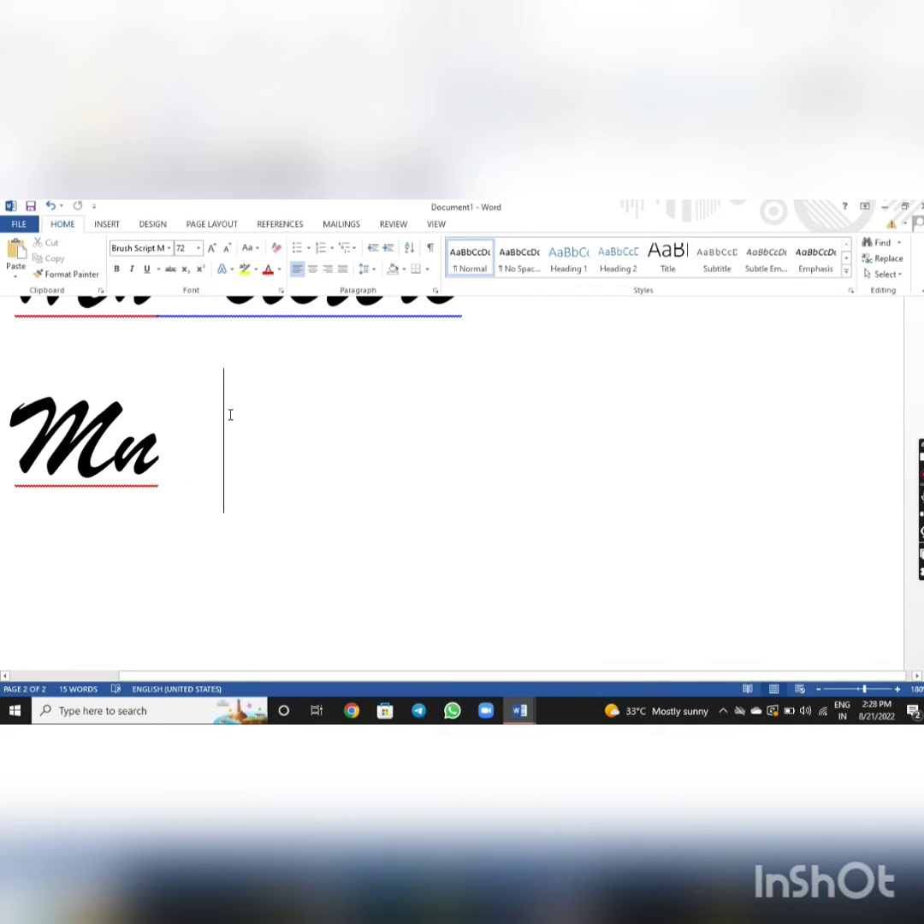
# Step: Cut the 'Mn sisters' and 'Mn' lines, then paste them back at the top
pyautogui.scroll(1, 230, 414)
pyautogui.moveTo(216, 446)
pyautogui.mouseDown()
pyautogui.moveTo(43, 370)
pyautogui.moveTo(26, 300)
pyautogui.mouseUp()
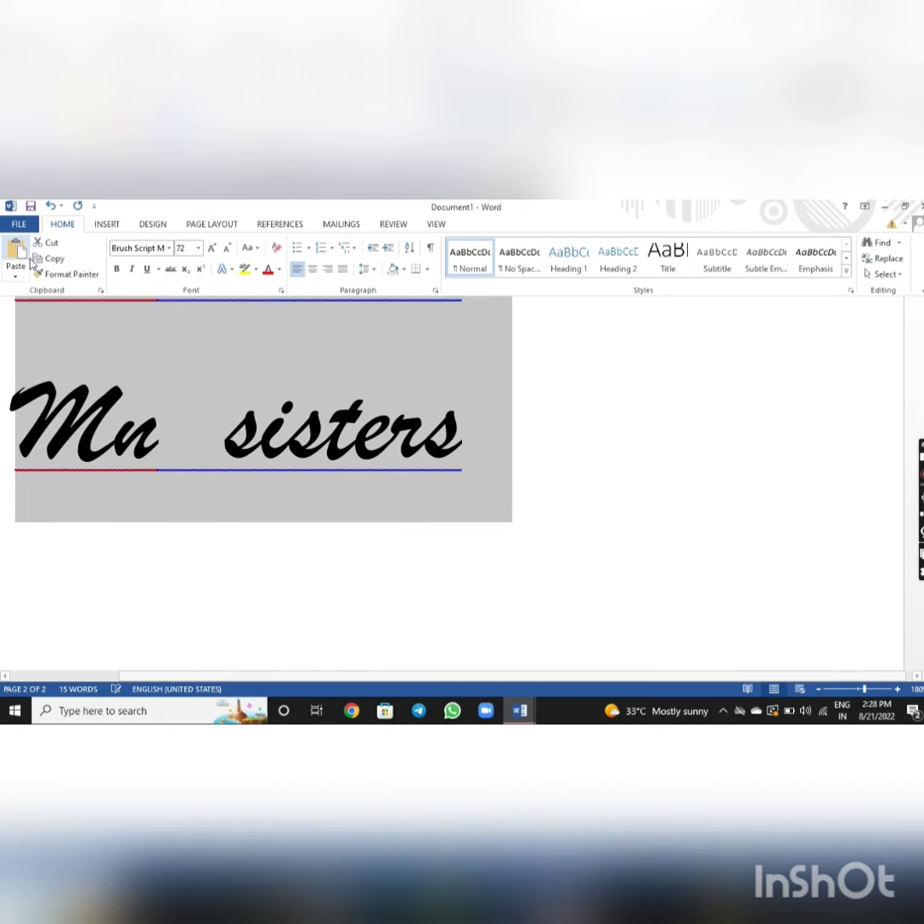
pyautogui.click(52, 246)
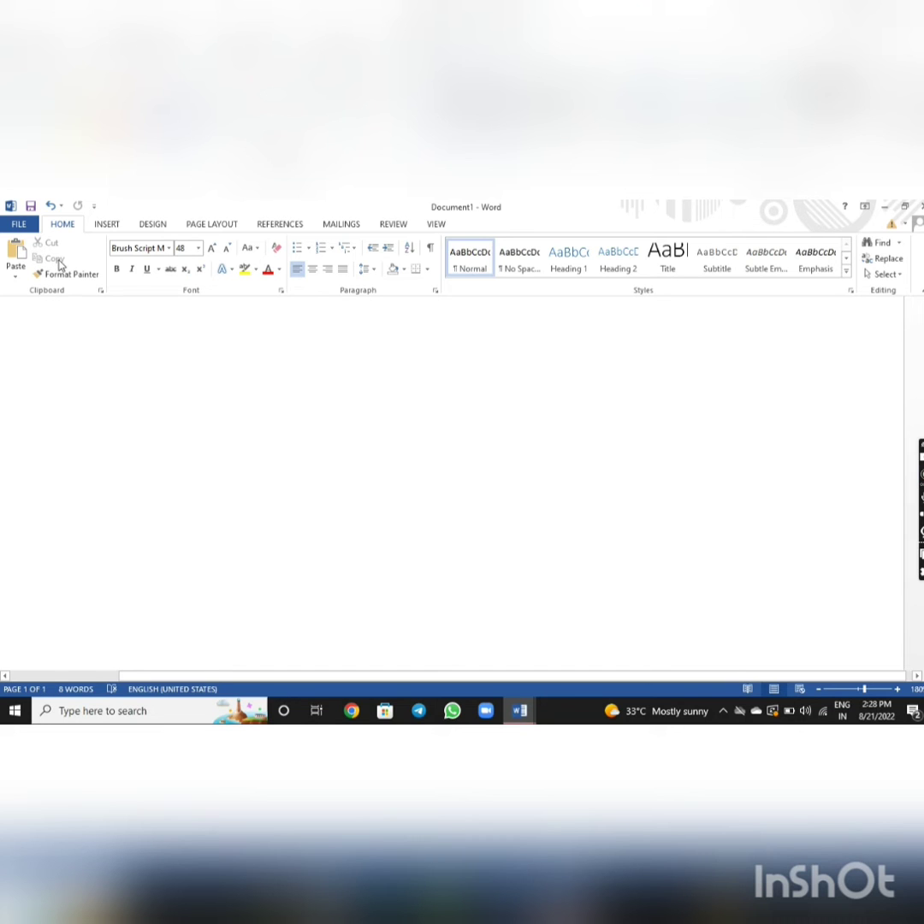
pyautogui.click(12, 250)
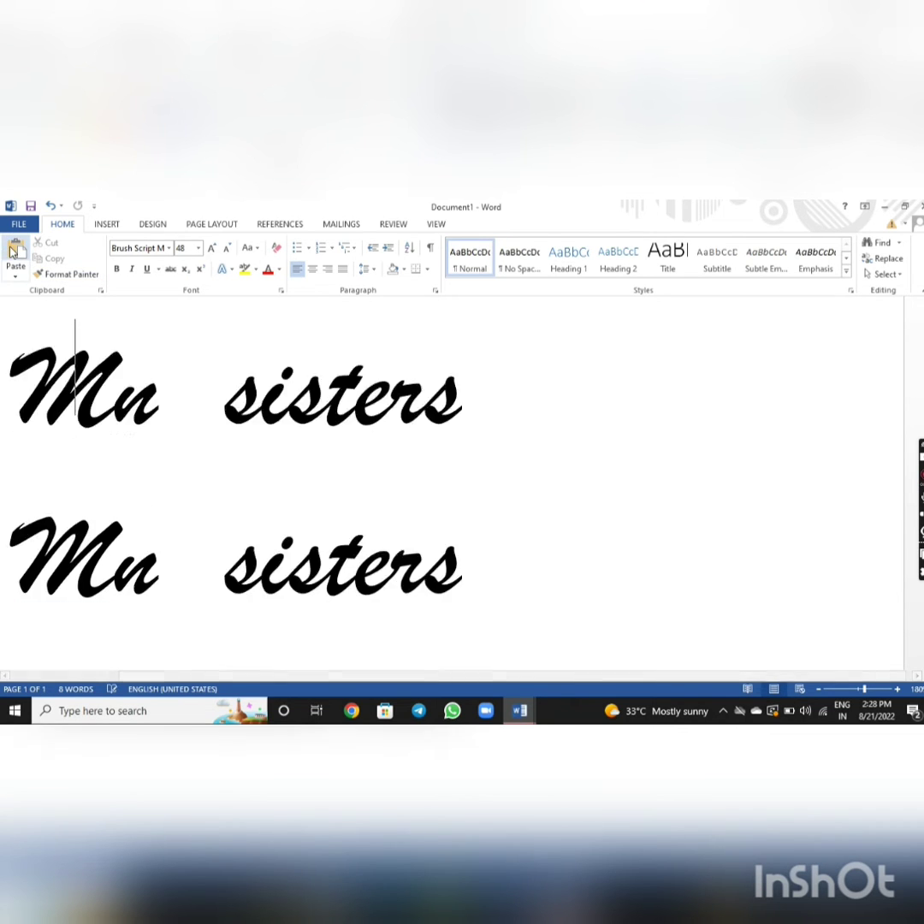
pyautogui.scroll(-3, 116, 297)
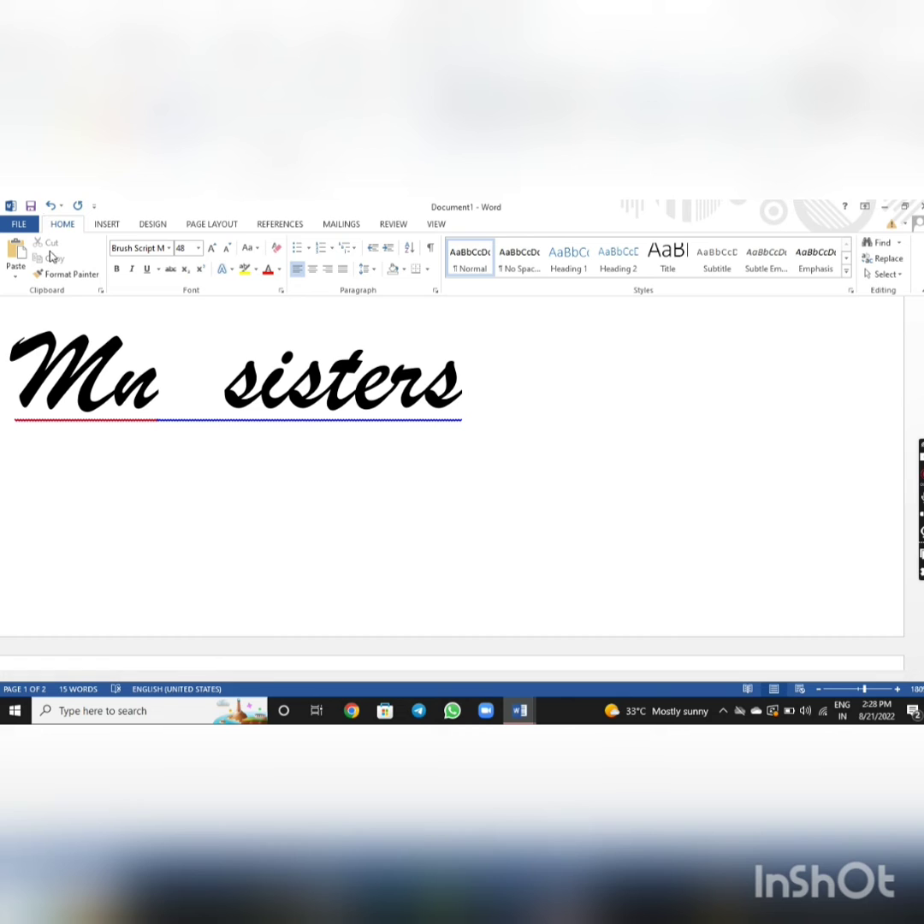
pyautogui.moveTo(489, 409); pyautogui.dragTo(51, 369)
pyautogui.hotkey('ctrl', 'c')
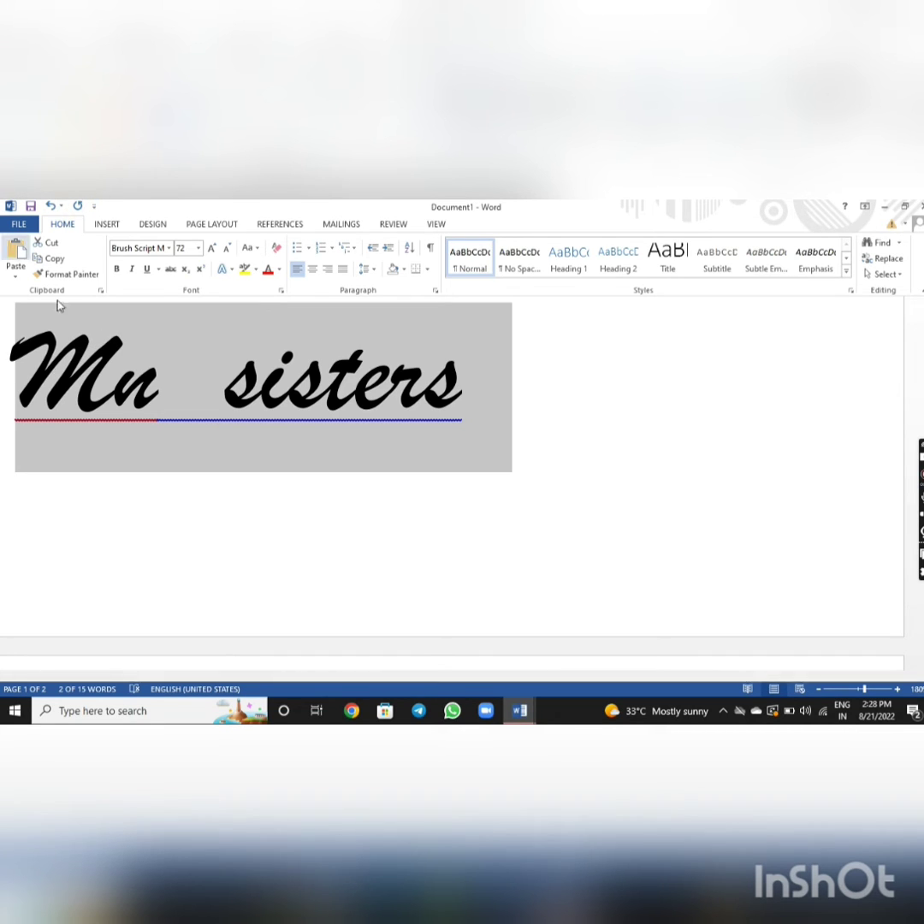
pyautogui.click(538, 393)
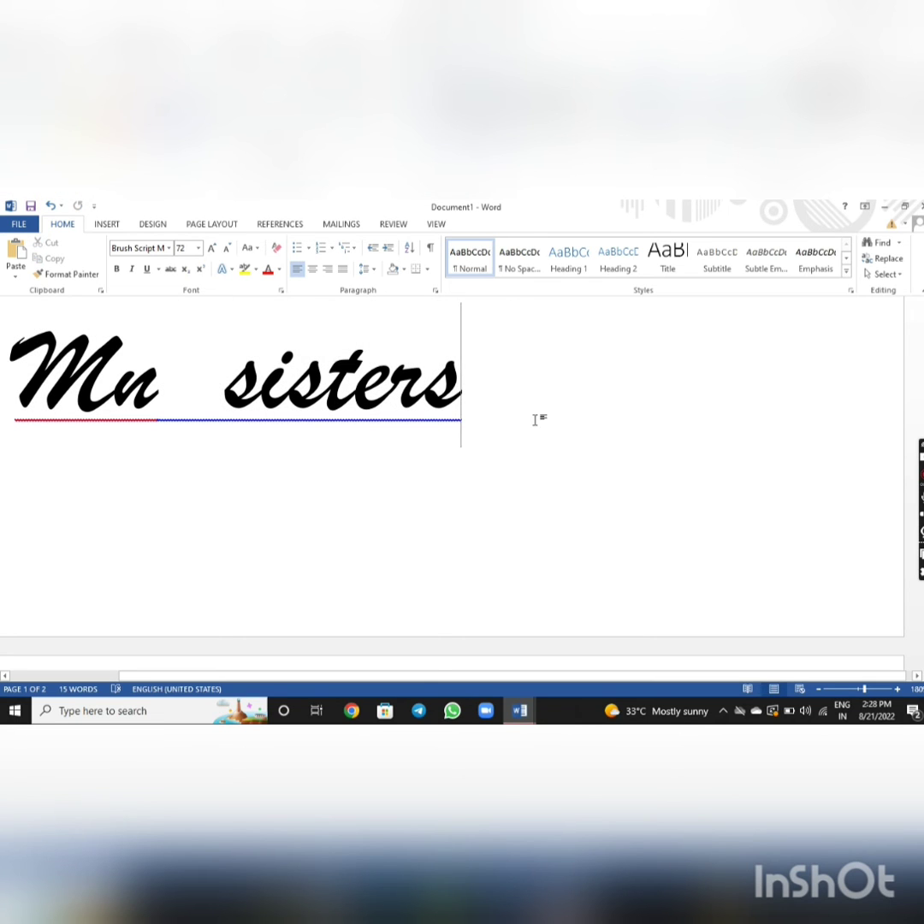
# Step: Paste two more 'Mn sisters' lines on page 2, delete the stray 'v', then select several lines
pyautogui.scroll(-5, 517, 423)
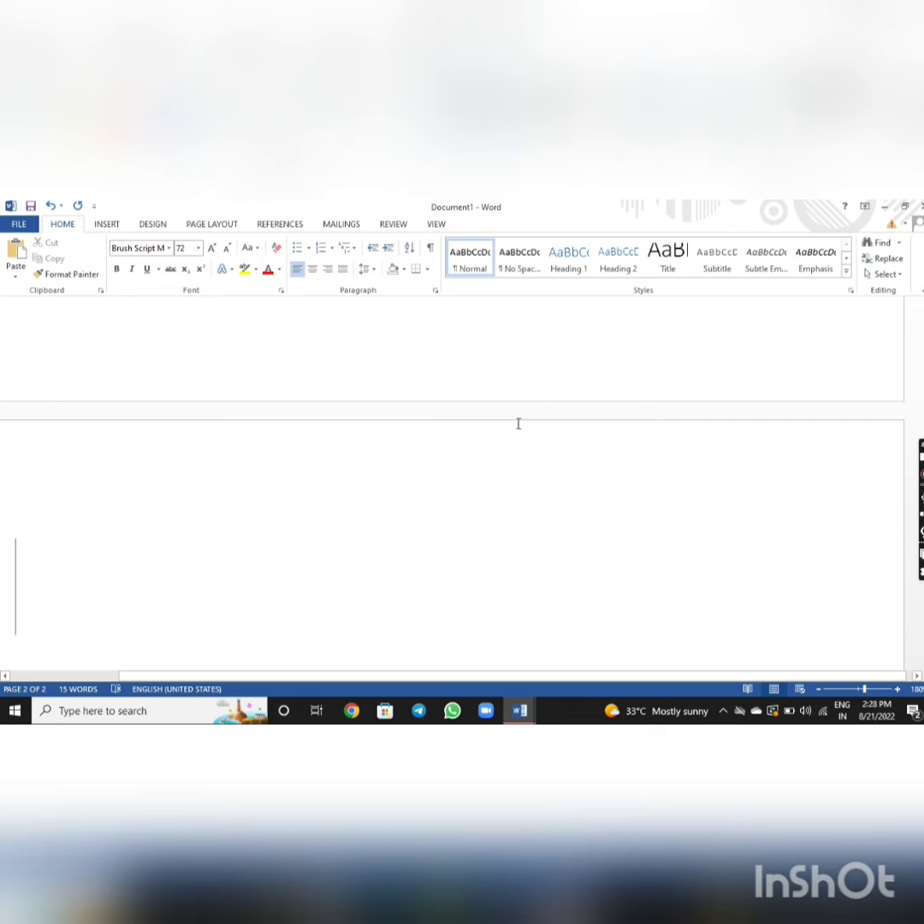
pyautogui.hotkey('ctrl', 'v')
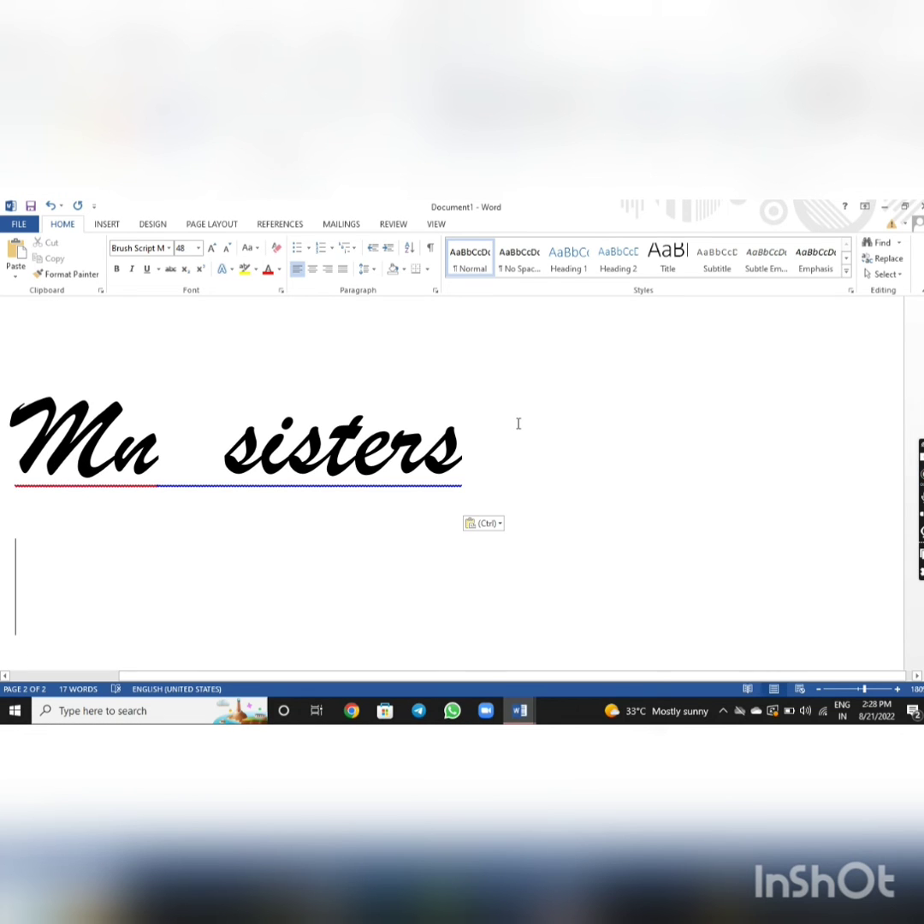
pyautogui.press('Return')
pyautogui.hotkey('ctrl', 'v')
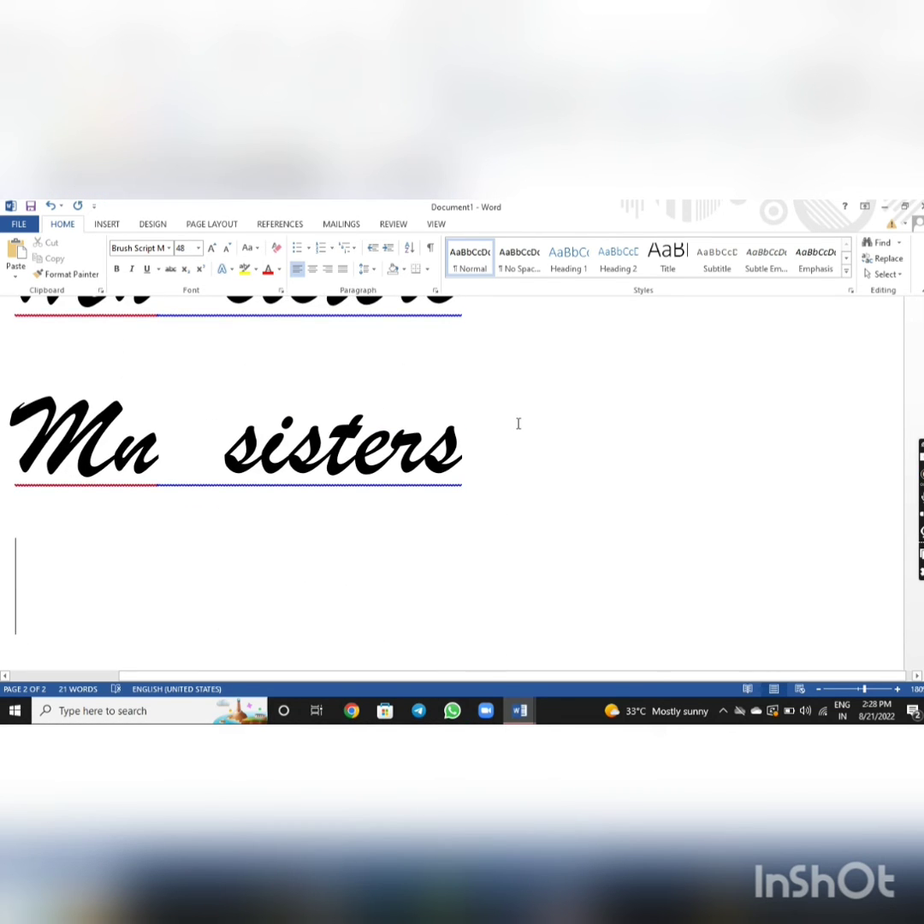
pyautogui.press('BackSpace')
pyautogui.moveTo(491, 439)
pyautogui.mouseDown()
pyautogui.moveTo(242, 276)
pyautogui.moveTo(151, 297)
pyautogui.mouseUp()
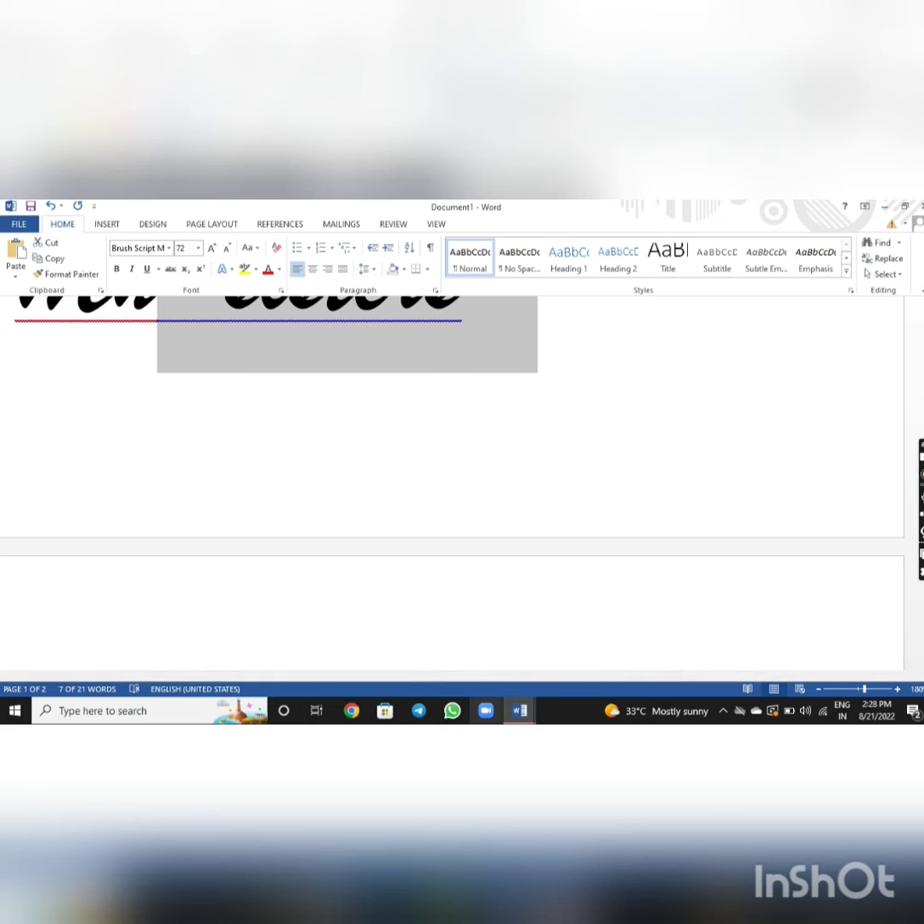
# Step: Overtype the middle line with 'cccccccccc', erase the letters, then select and delete the extra Mn sisters lines
pyautogui.scroll(-1, 459, 224)
pyautogui.scroll(-2, 459, 224)
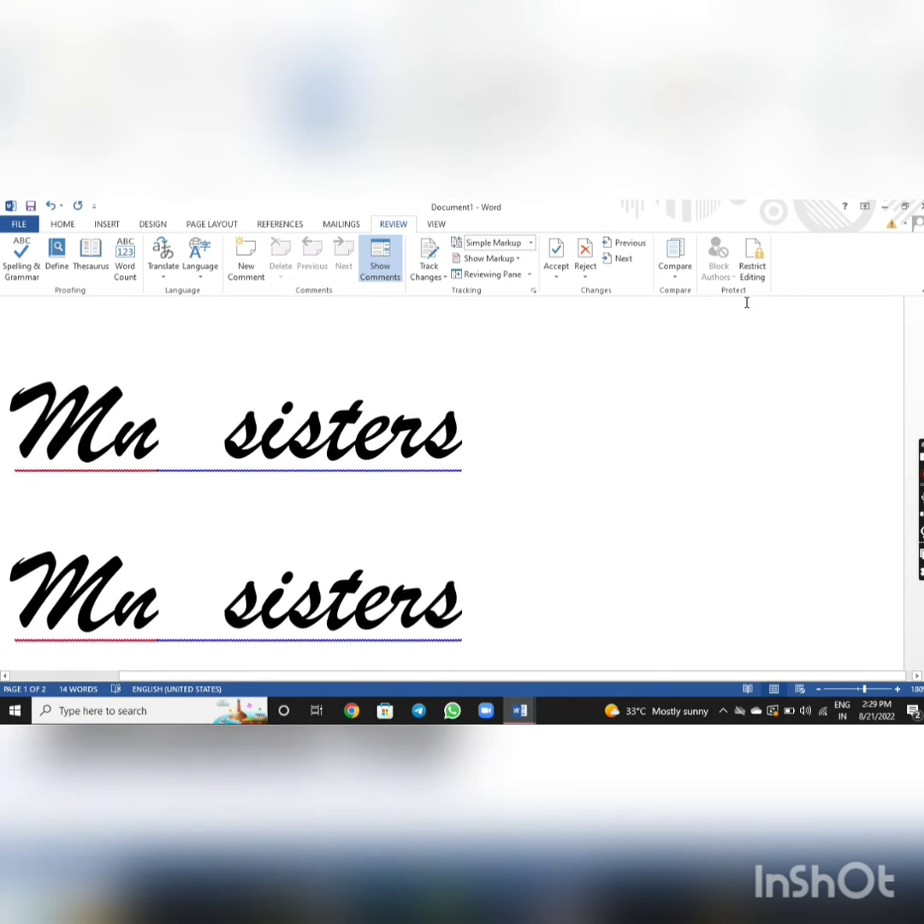
pyautogui.scroll(2, 746, 302)
pyautogui.scroll(-3, 715, 497)
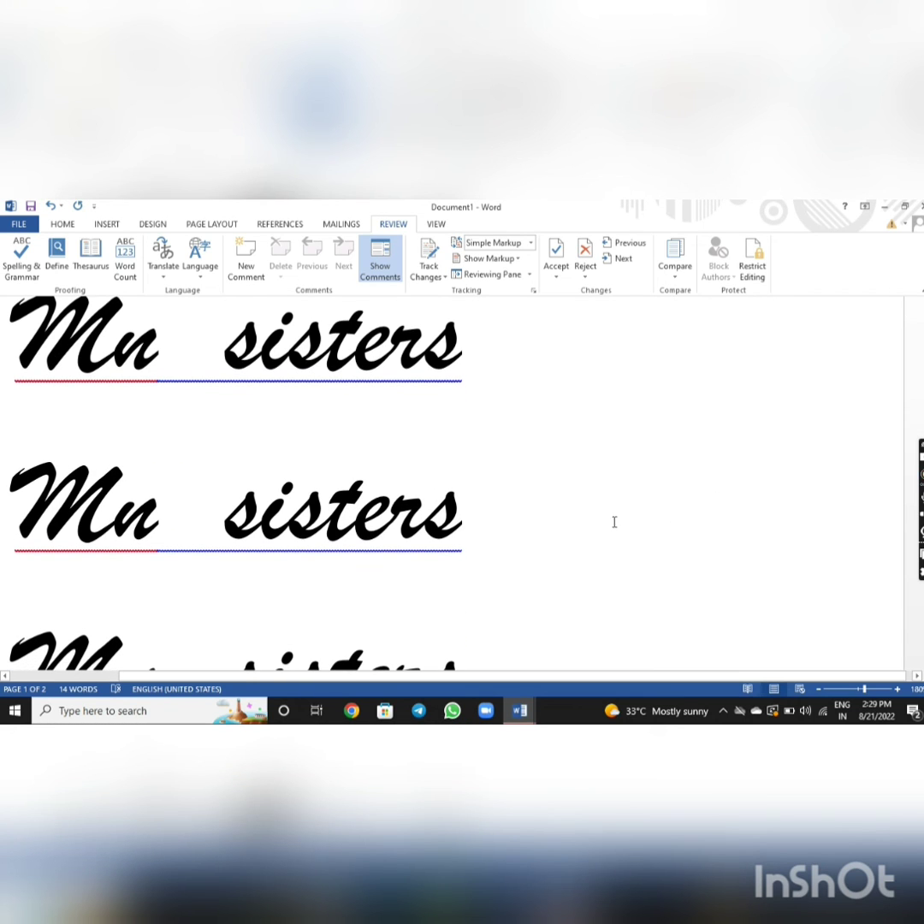
pyautogui.moveTo(462, 513); pyautogui.dragTo(53, 463)
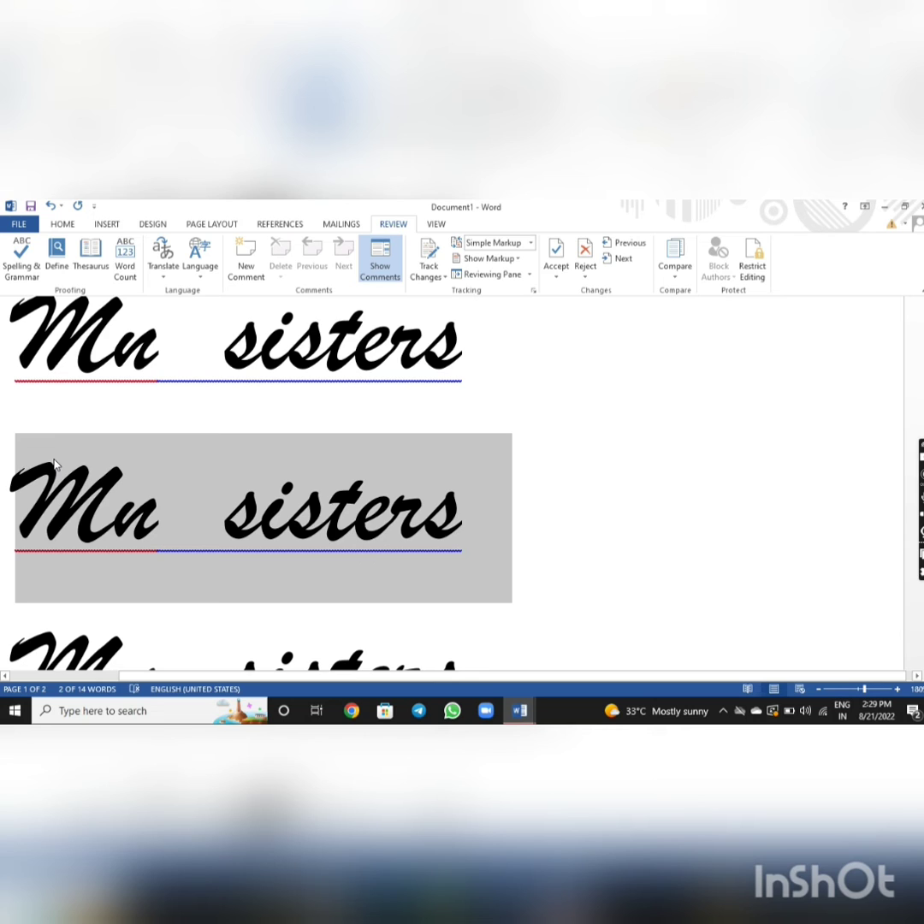
pyautogui.write('cccccccccc')
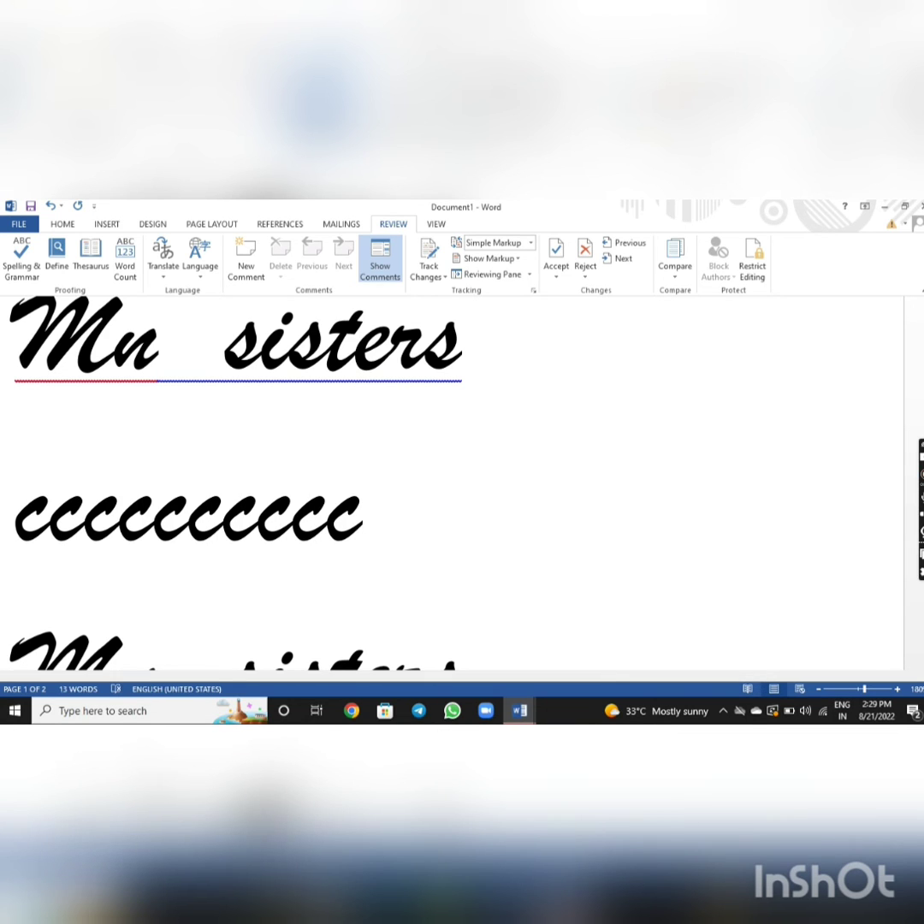
pyautogui.press('BackSpace')
pyautogui.press('BackSpace')
pyautogui.press('BackSpace')
pyautogui.press('BackSpace')
pyautogui.press('BackSpace')
pyautogui.press('BackSpace')
pyautogui.press('BackSpace')
pyautogui.press('BackSpace')
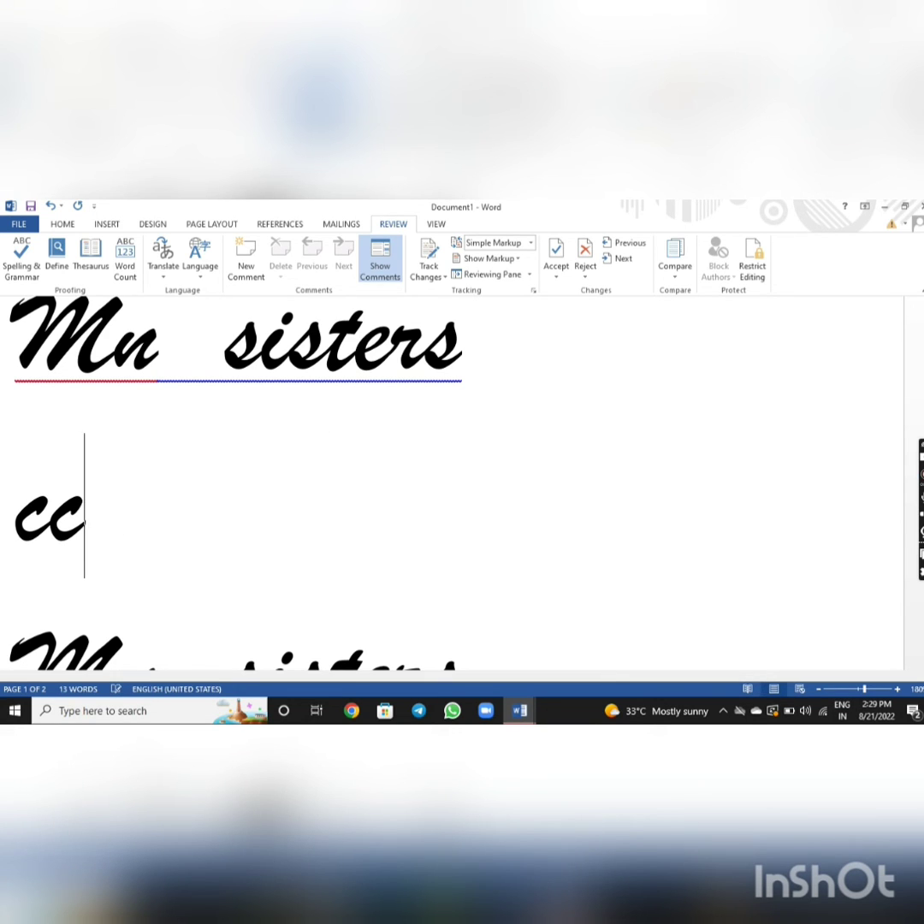
pyautogui.press('BackSpace')
pyautogui.press('BackSpace')
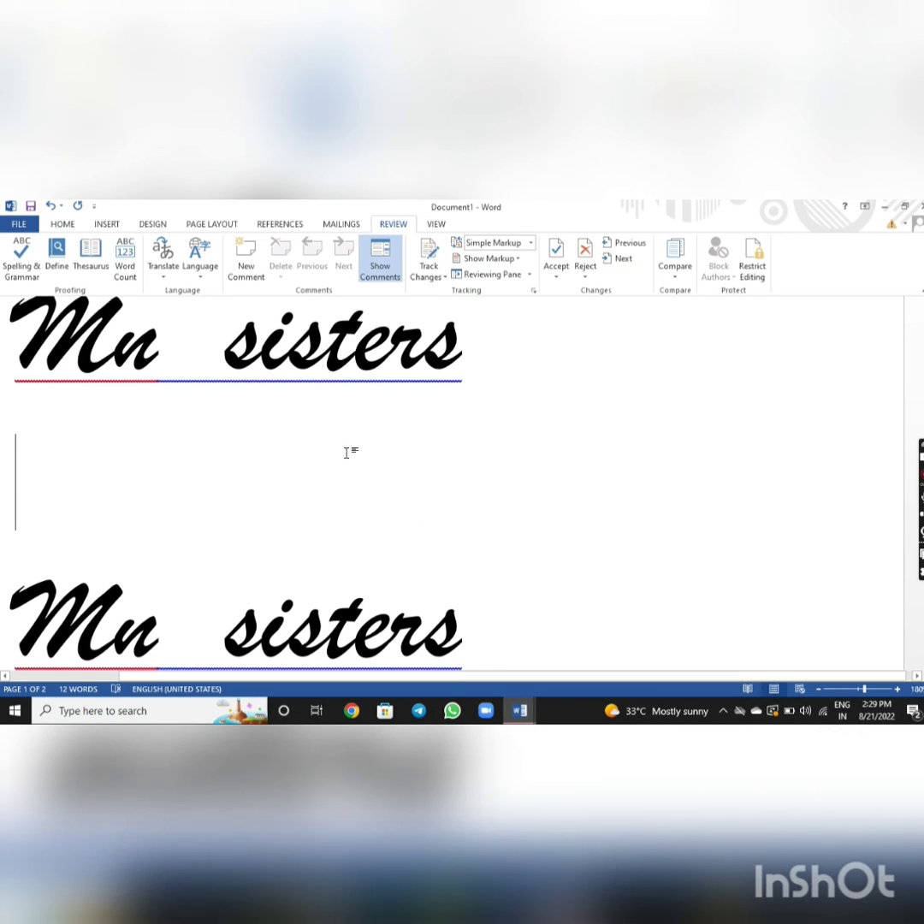
pyautogui.moveTo(513, 593)
pyautogui.mouseDown()
pyautogui.moveTo(145, 376)
pyautogui.moveTo(145, 255)
pyautogui.mouseUp()
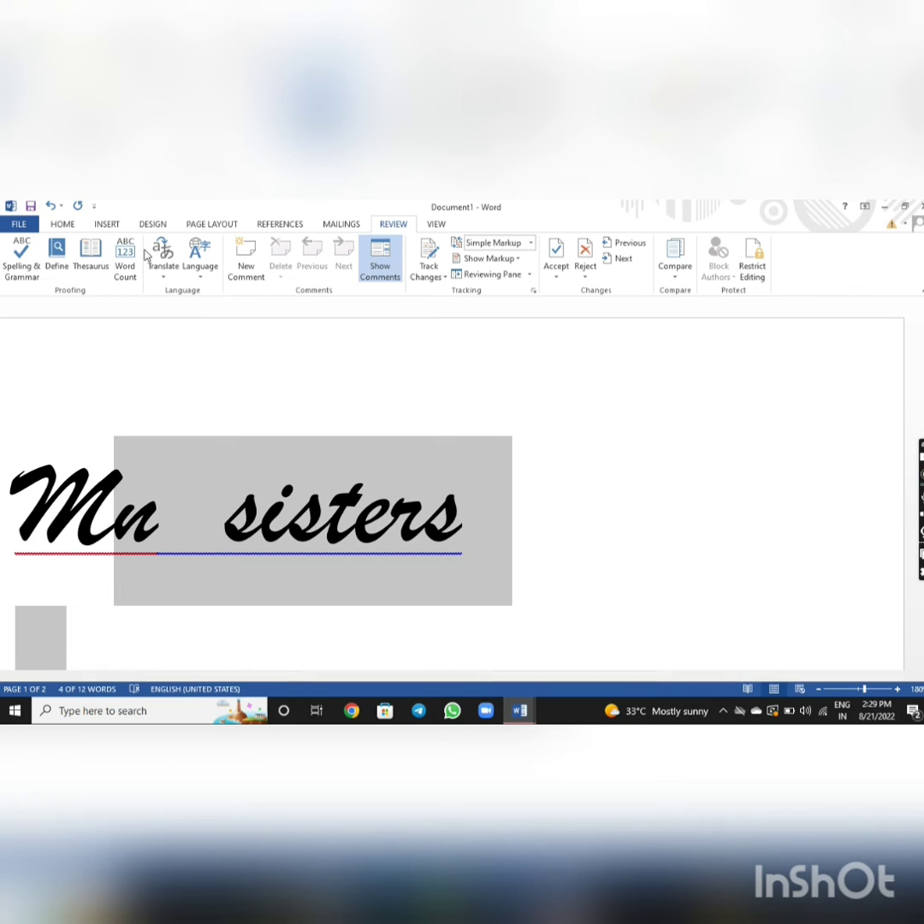
pyautogui.press('BackSpace')
pyautogui.press('BackSpace')
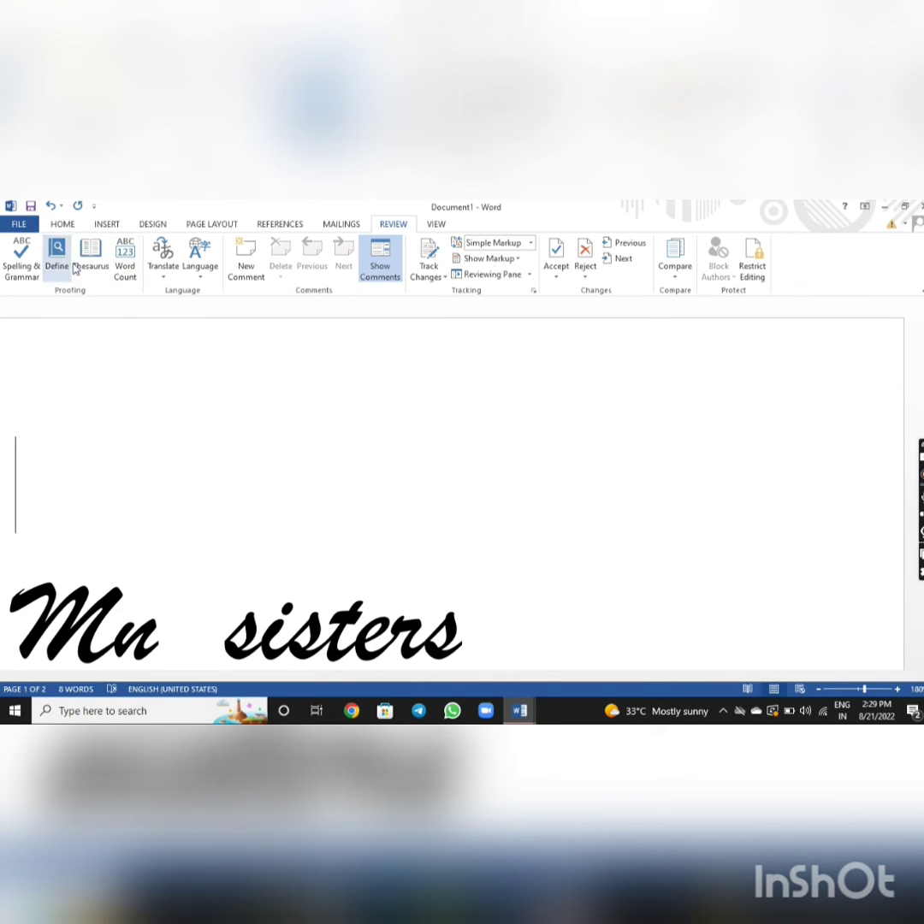
# Step: Return to the Home ribbon and scroll through both pages of the document
pyautogui.click(53, 227)
pyautogui.scroll(-3, 270, 374)
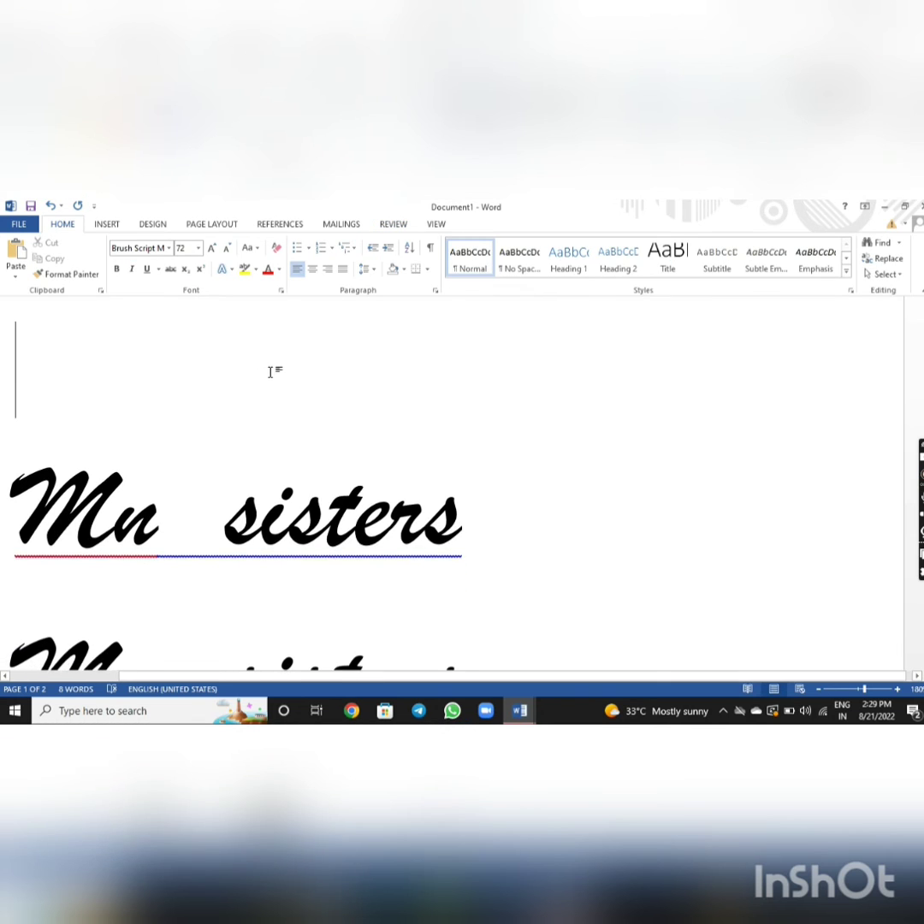
pyautogui.scroll(-3, 270, 374)
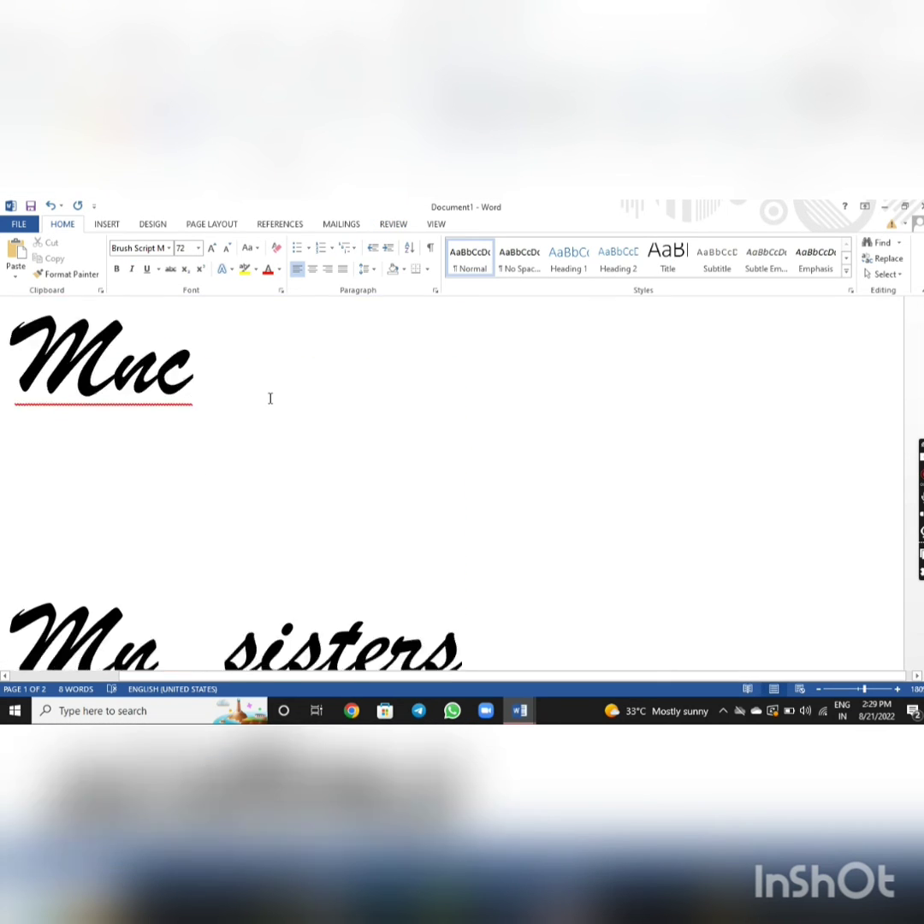
pyautogui.scroll(-3, 270, 374)
pyautogui.scroll(-2, 273, 396)
pyautogui.scroll(-1, 273, 393)
pyautogui.scroll(3, 278, 376)
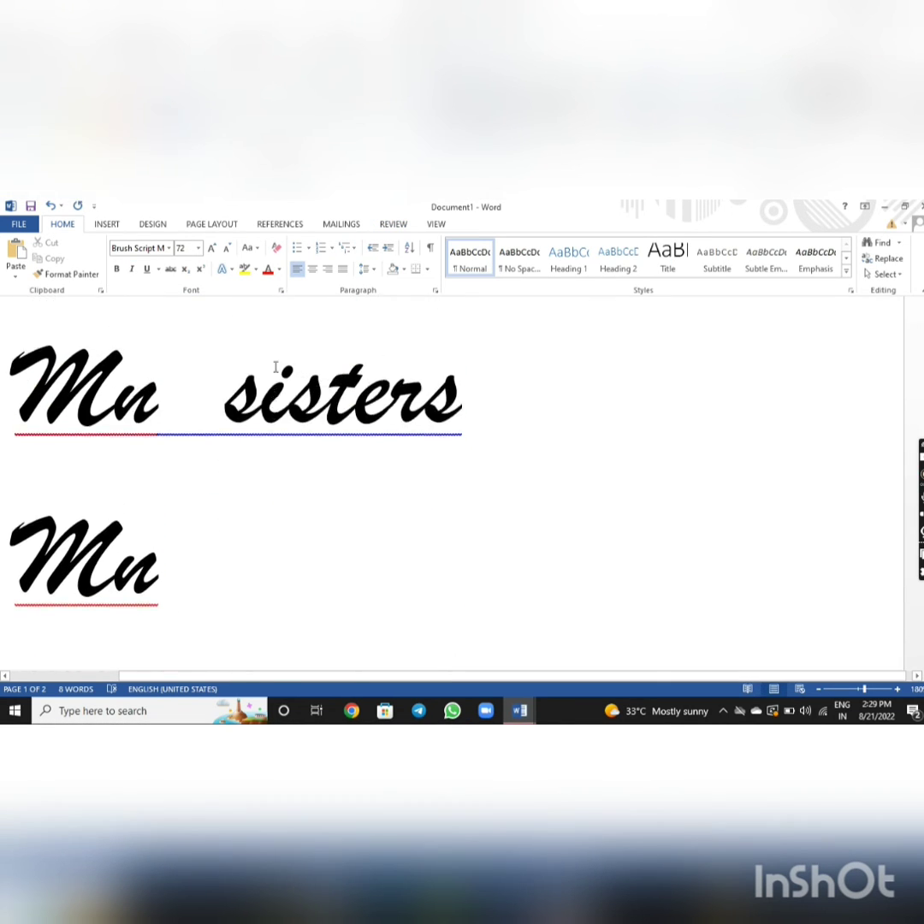
pyautogui.scroll(3, 256, 381)
pyautogui.scroll(-1, 289, 285)
pyautogui.scroll(-3, 289, 284)
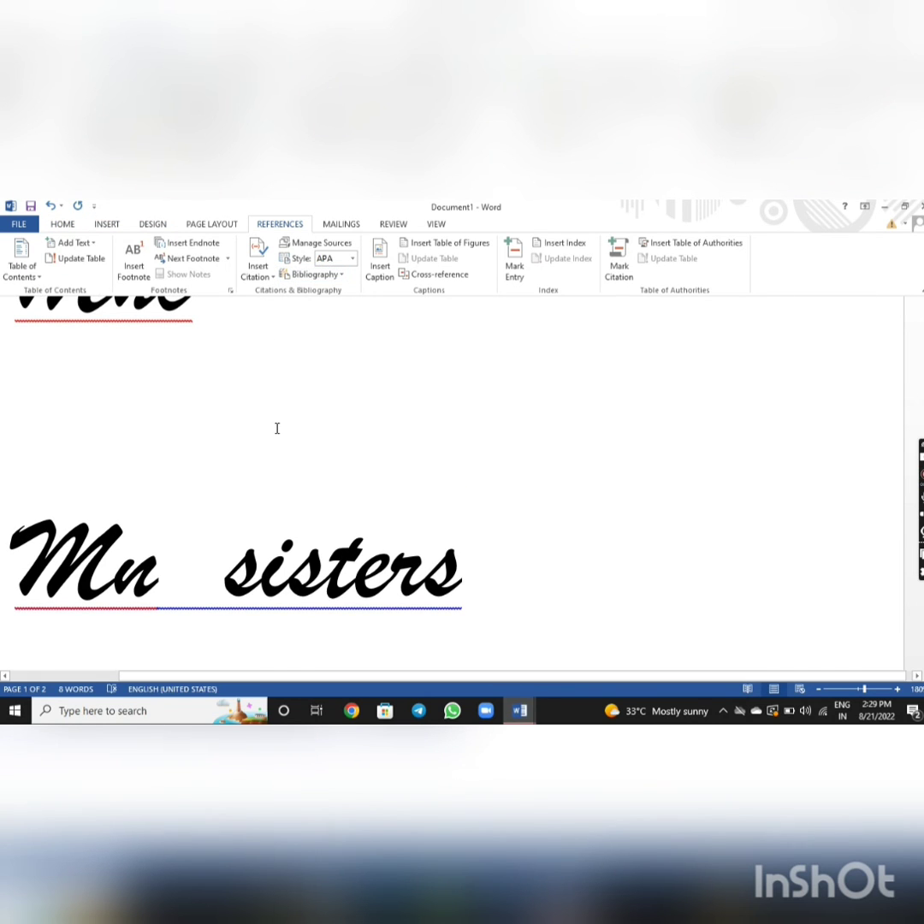
pyautogui.scroll(-3, 278, 428)
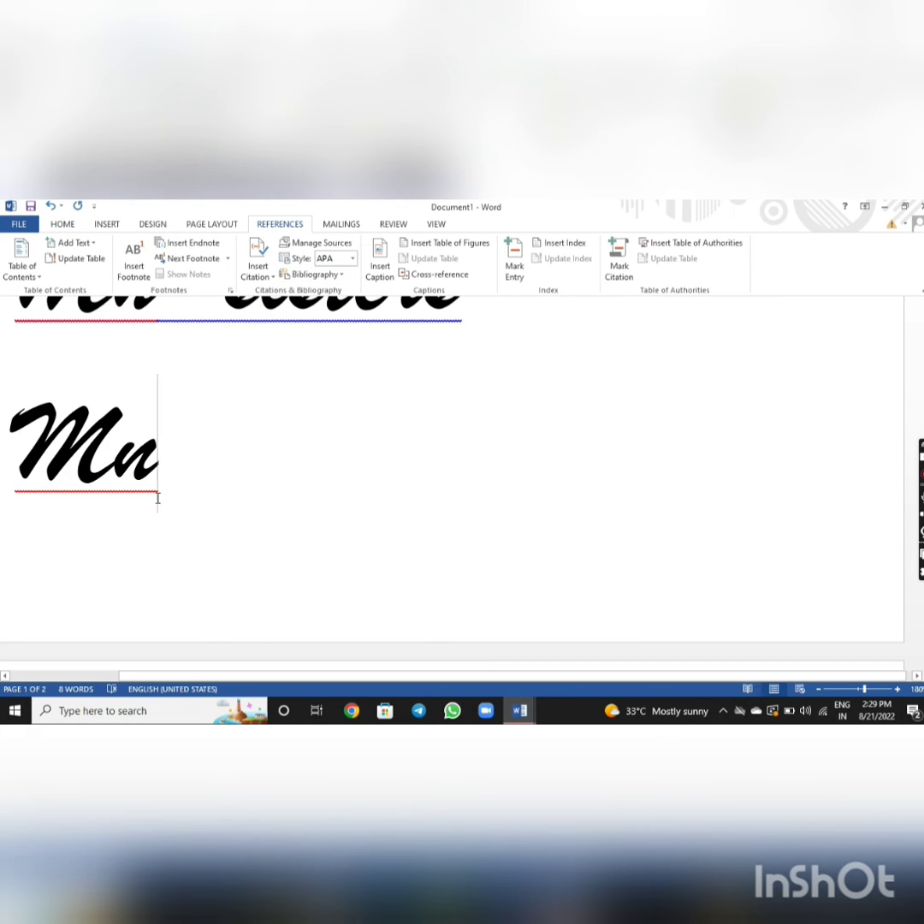
# Step: Select the Mn and Mn sisters lines, deselect, then select the whole document with Ctrl+A
pyautogui.moveTo(133, 423); pyautogui.dragTo(30, 436)
pyautogui.moveTo(30, 401)
pyautogui.mouseDown()
pyautogui.moveTo(45, 311)
pyautogui.moveTo(436, 584)
pyautogui.mouseUp()
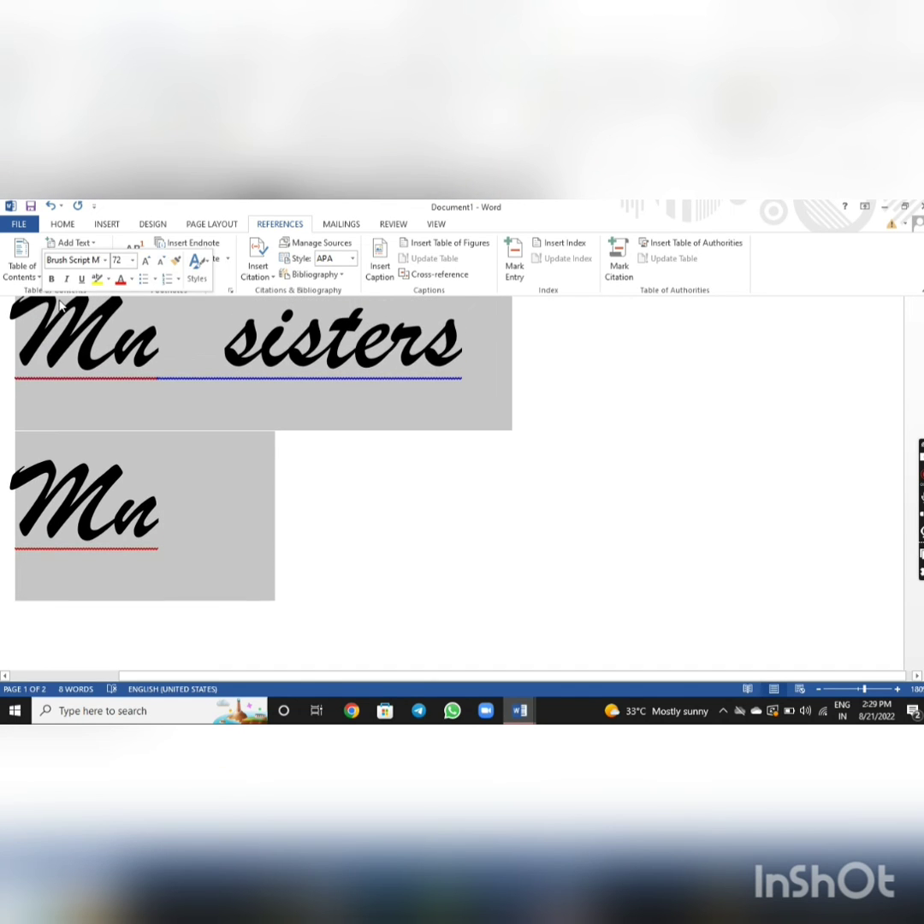
pyautogui.click(436, 585)
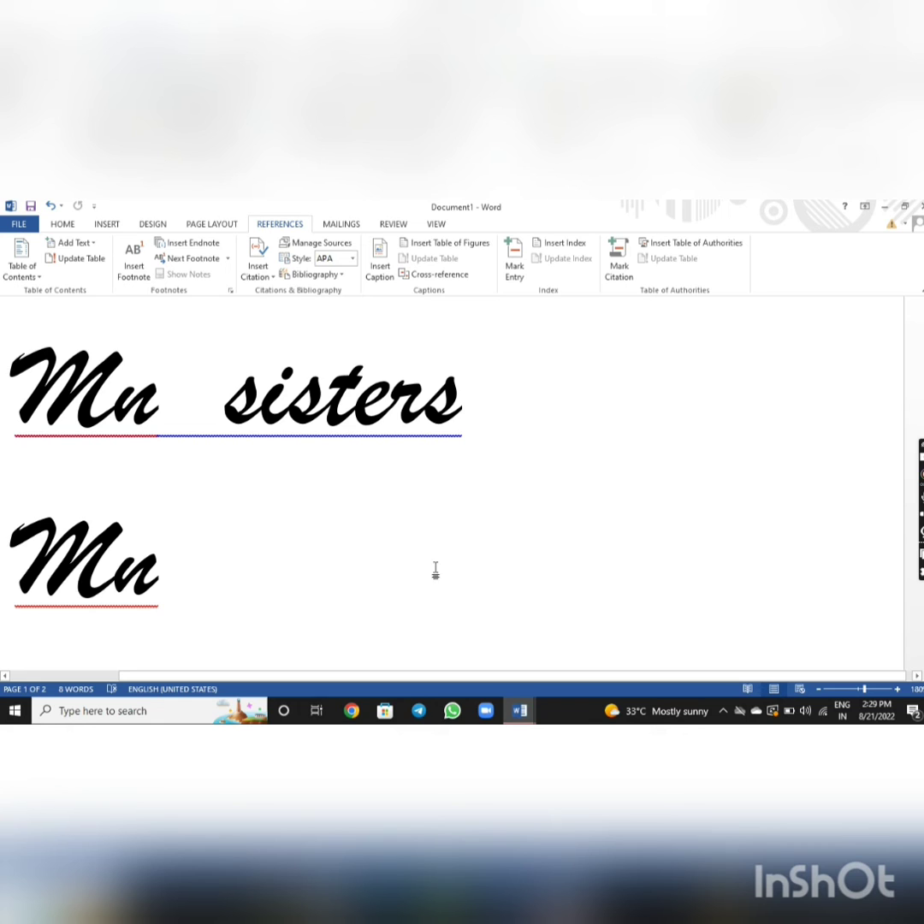
pyautogui.hotkey('ctrl', 'a')
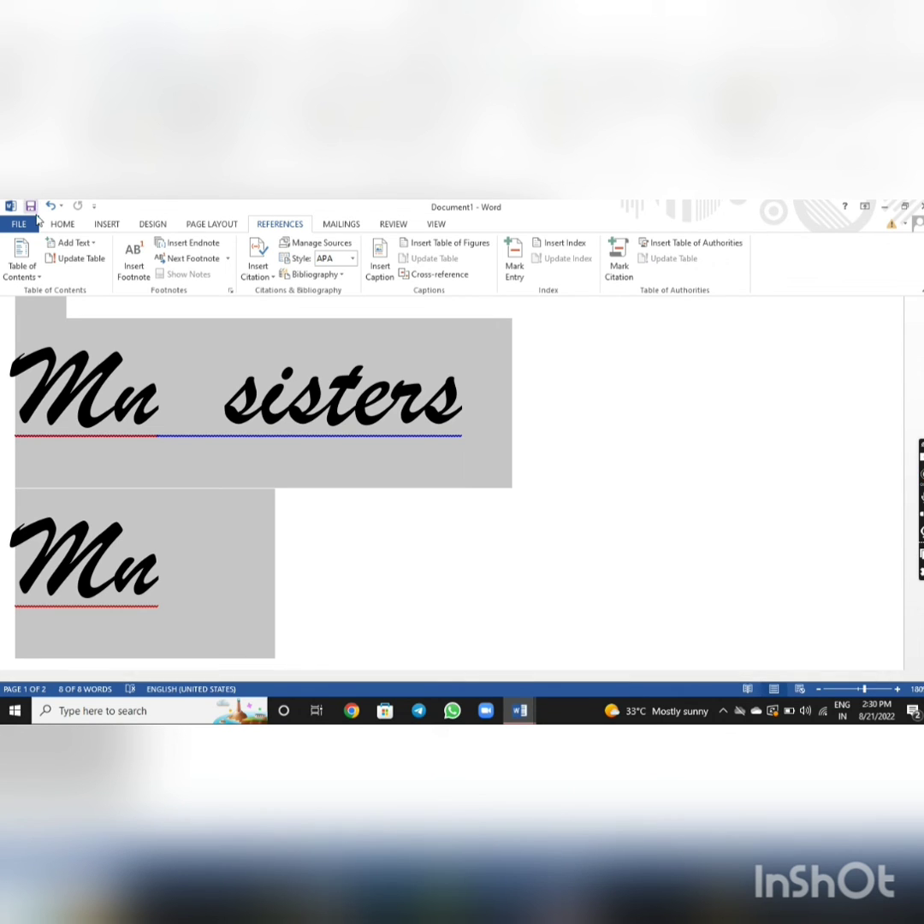
# Step: Show the Home ribbon and drop down the Bullets library in the Paragraph group
pyautogui.click(63, 223)
pyautogui.scroll(1, 374, 485)
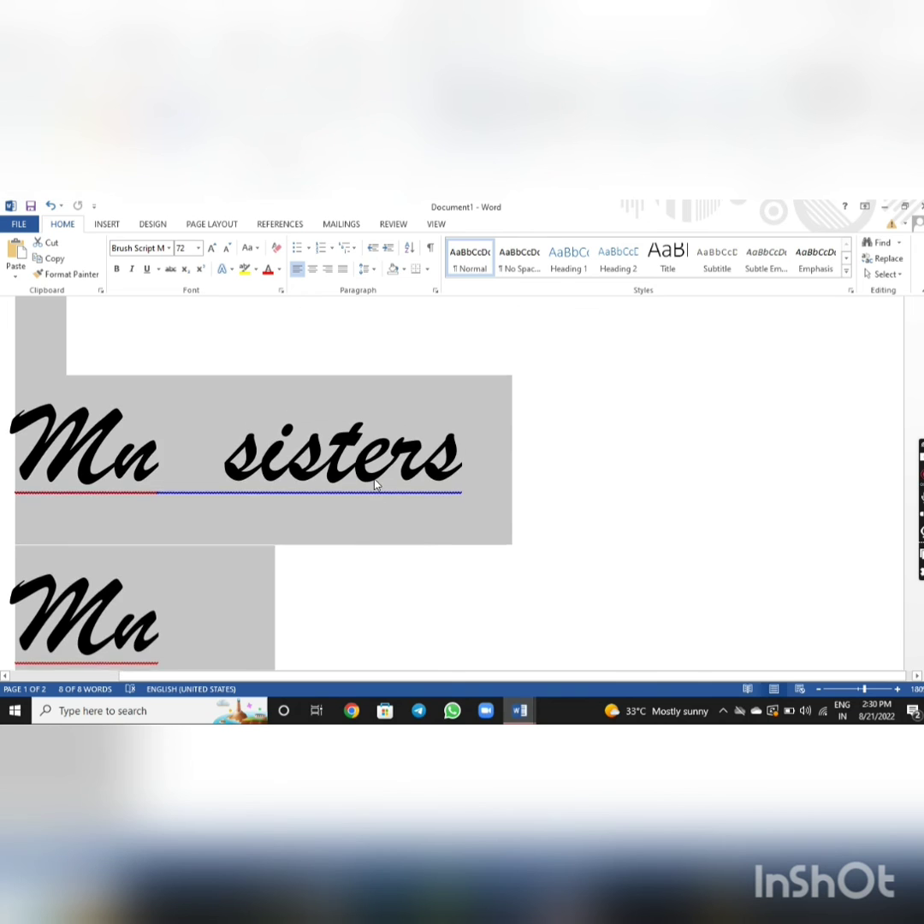
pyautogui.scroll(2, 373, 485)
pyautogui.scroll(-1, 373, 485)
pyautogui.scroll(1, 373, 485)
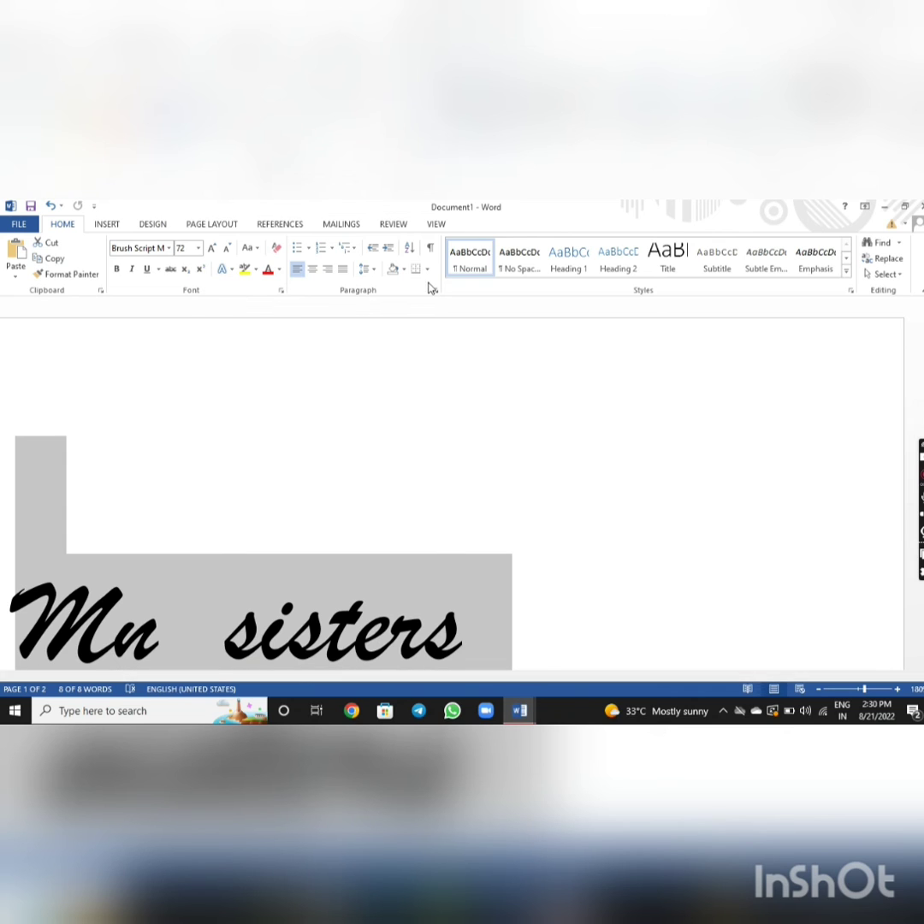
pyautogui.click(308, 248)
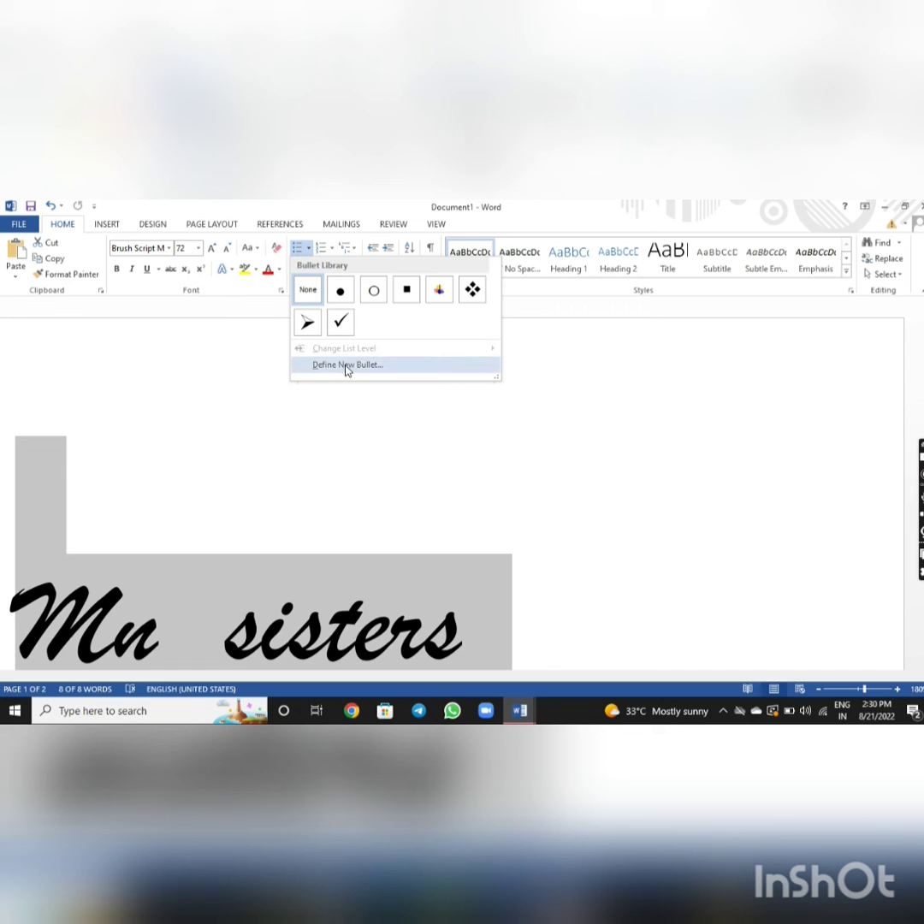
# Step: Define a new bullet using the Symbol-font letter M (code 77) and apply it to the paragraphs
pyautogui.click(347, 365)
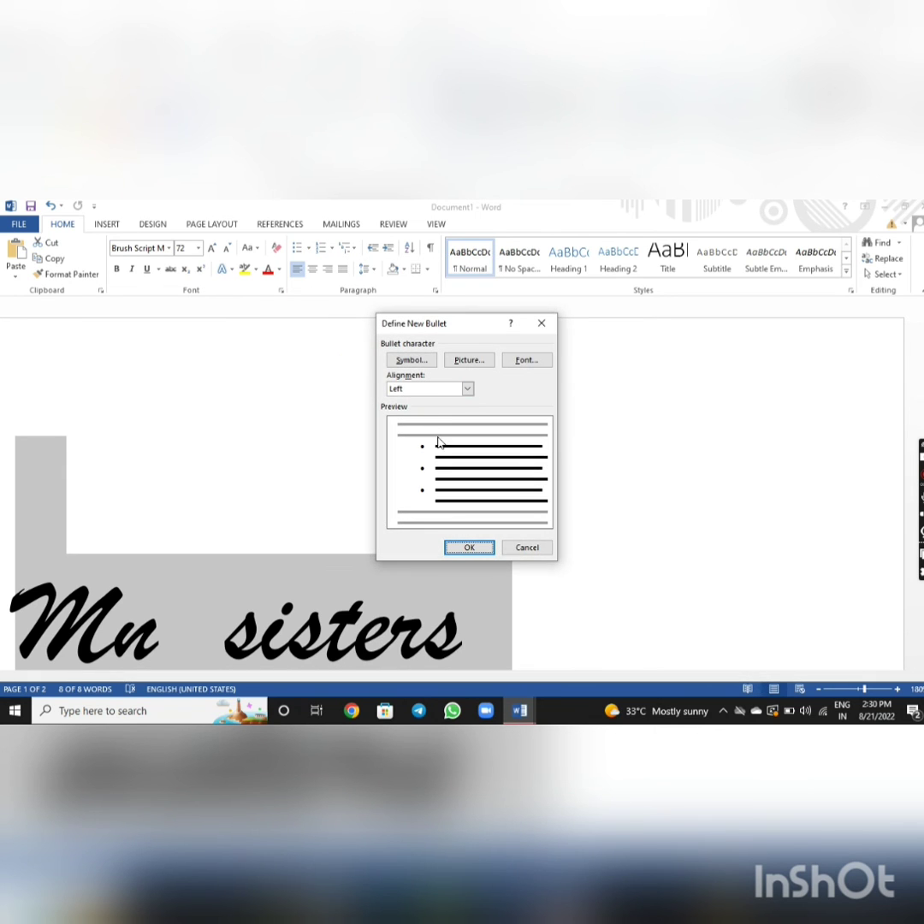
pyautogui.click(411, 359)
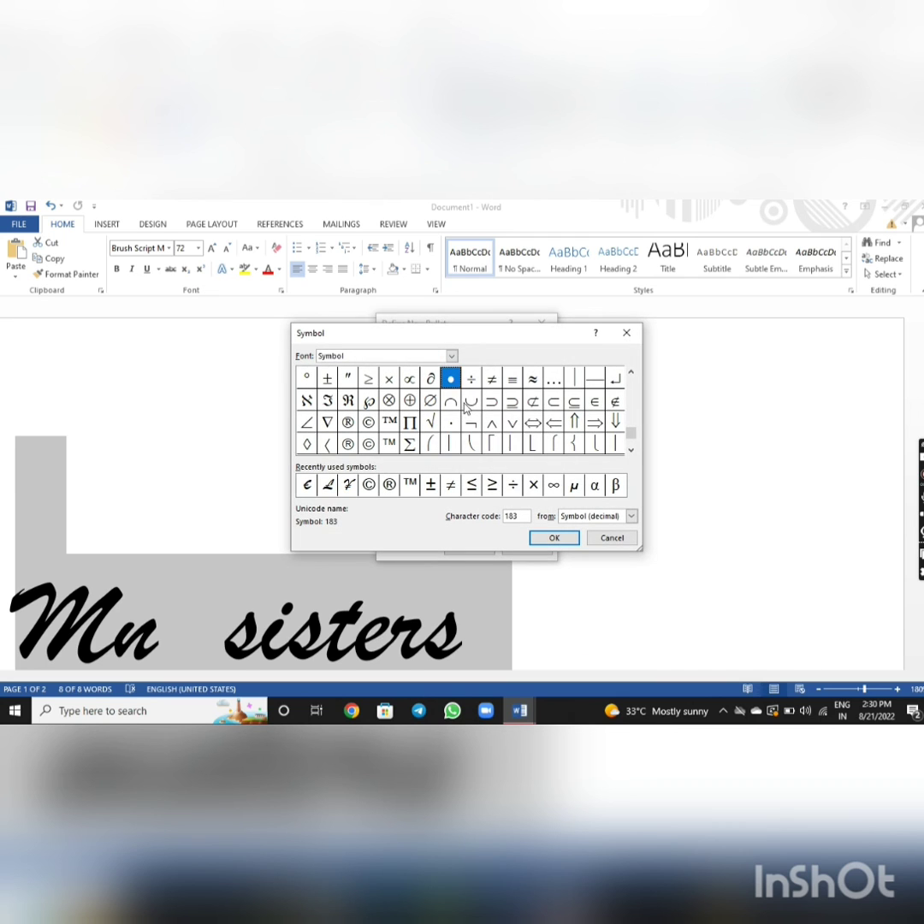
pyautogui.click(469, 404)
pyautogui.click(472, 423)
pyautogui.click(428, 425)
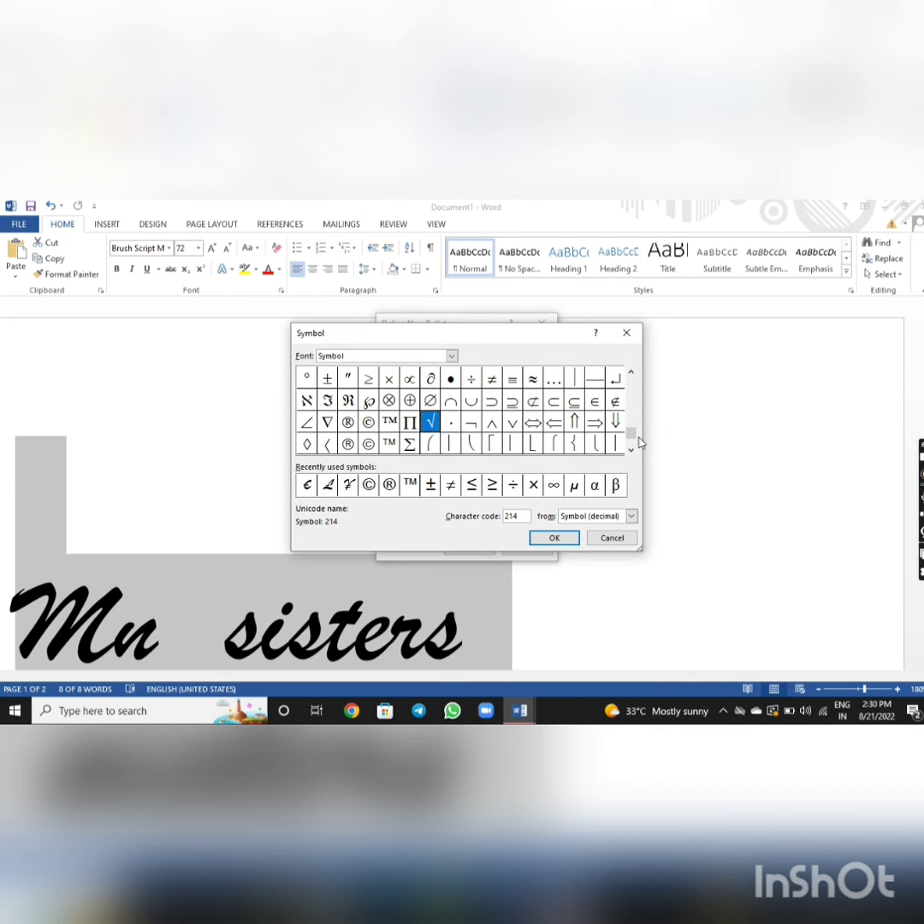
pyautogui.moveTo(631, 432); pyautogui.dragTo(630, 379)
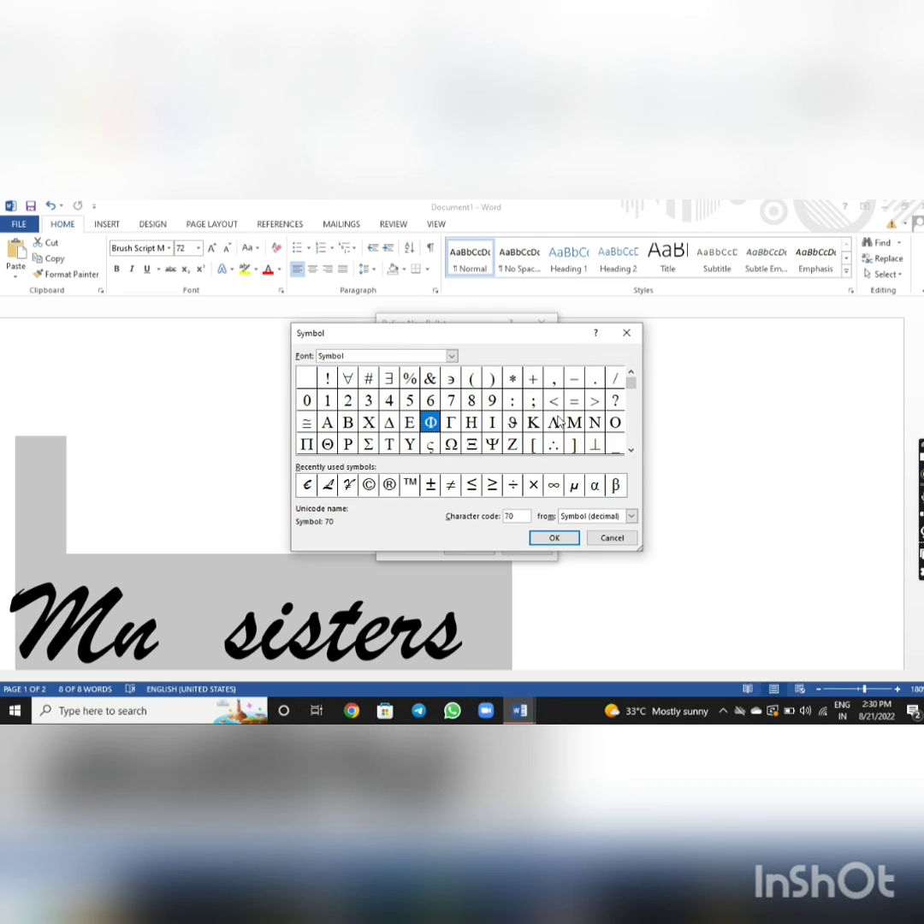
pyautogui.click(574, 430)
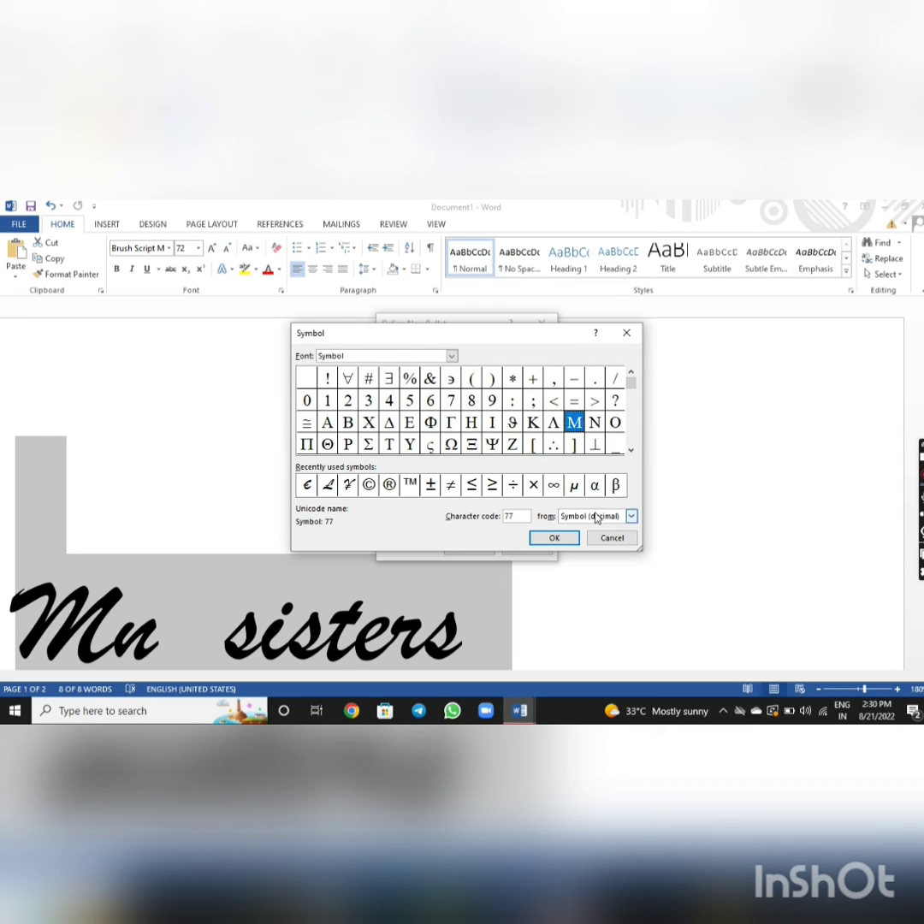
pyautogui.click(589, 428)
pyautogui.click(583, 425)
pyautogui.click(551, 536)
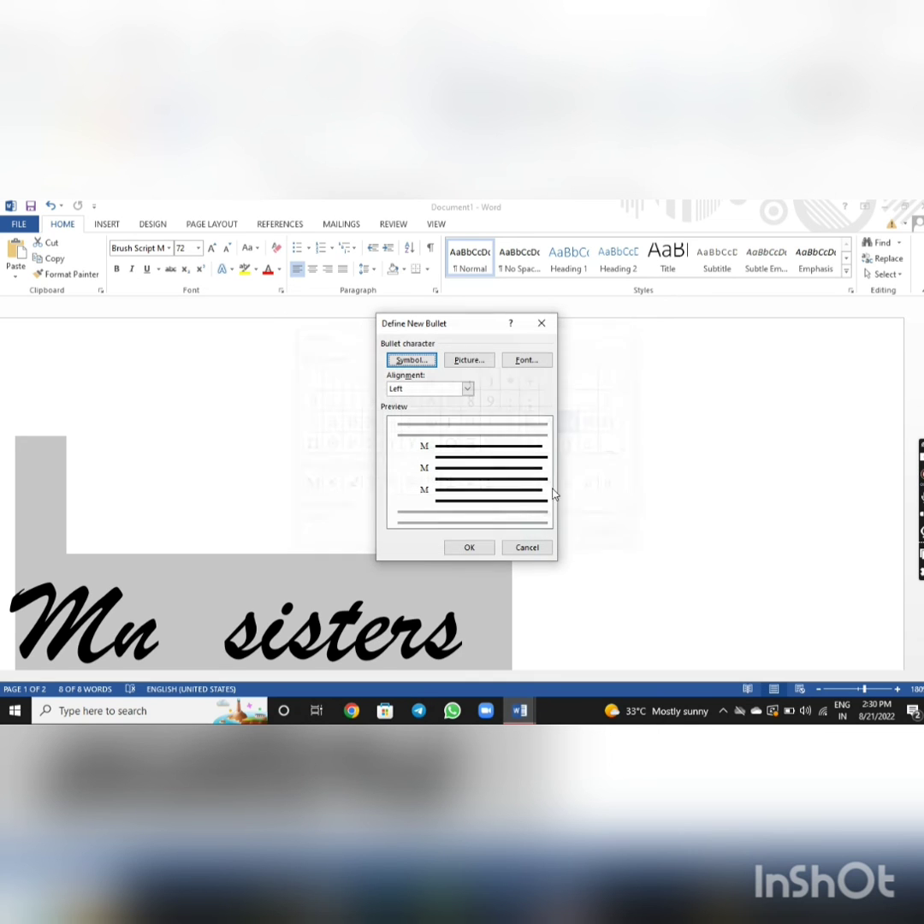
pyautogui.click(459, 547)
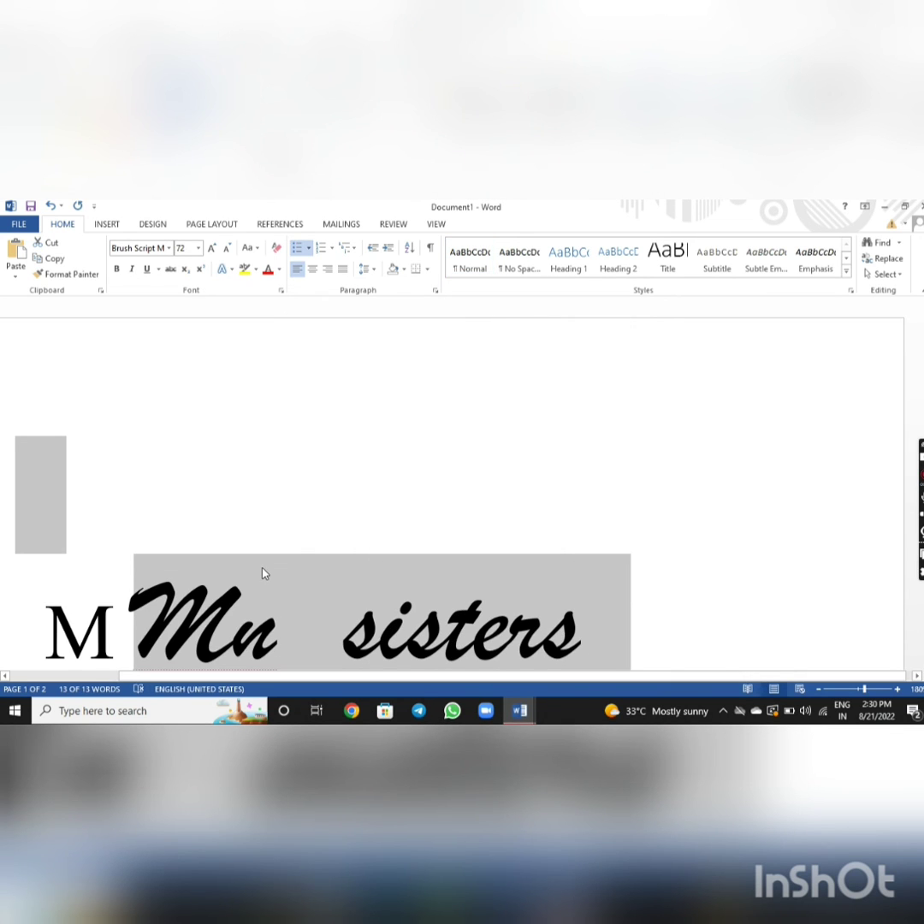
# Step: Review the bulleted lines, then select the M bullets of both top Mn sisters lines
pyautogui.scroll(-3, 263, 573)
pyautogui.scroll(-3, 171, 548)
pyautogui.scroll(-1, 129, 531)
pyautogui.scroll(-3, 115, 527)
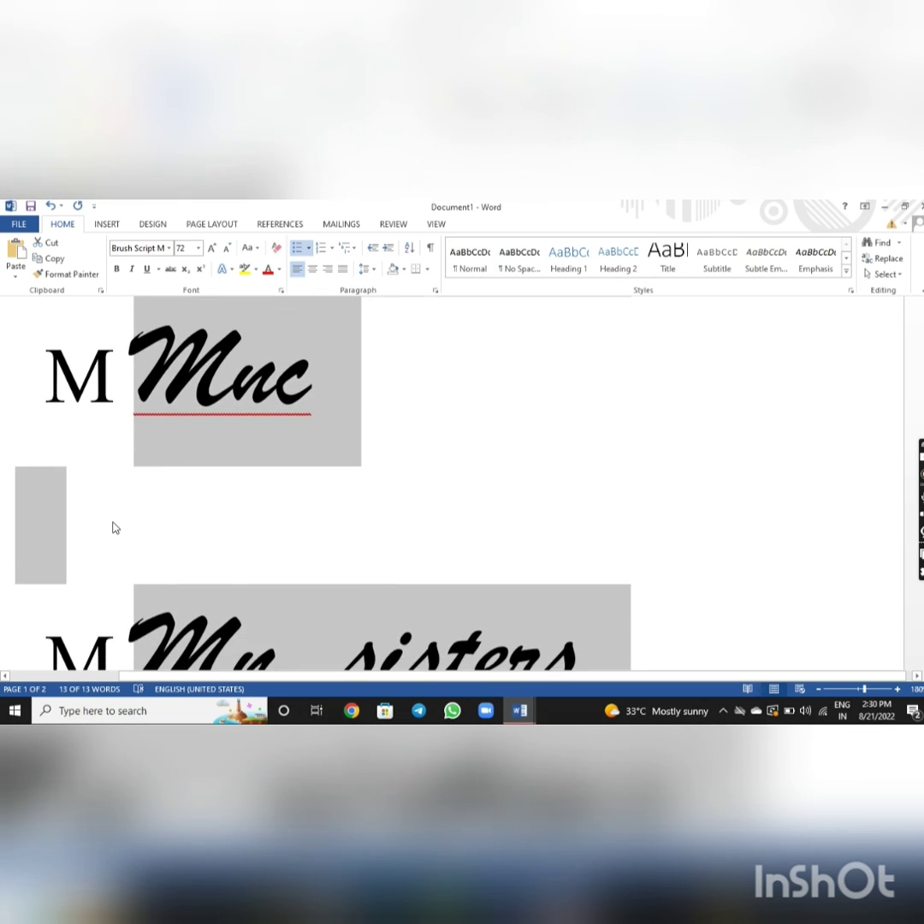
pyautogui.scroll(-3, 114, 528)
pyautogui.scroll(-3, 113, 513)
pyautogui.scroll(-4, 111, 501)
pyautogui.scroll(1, 114, 500)
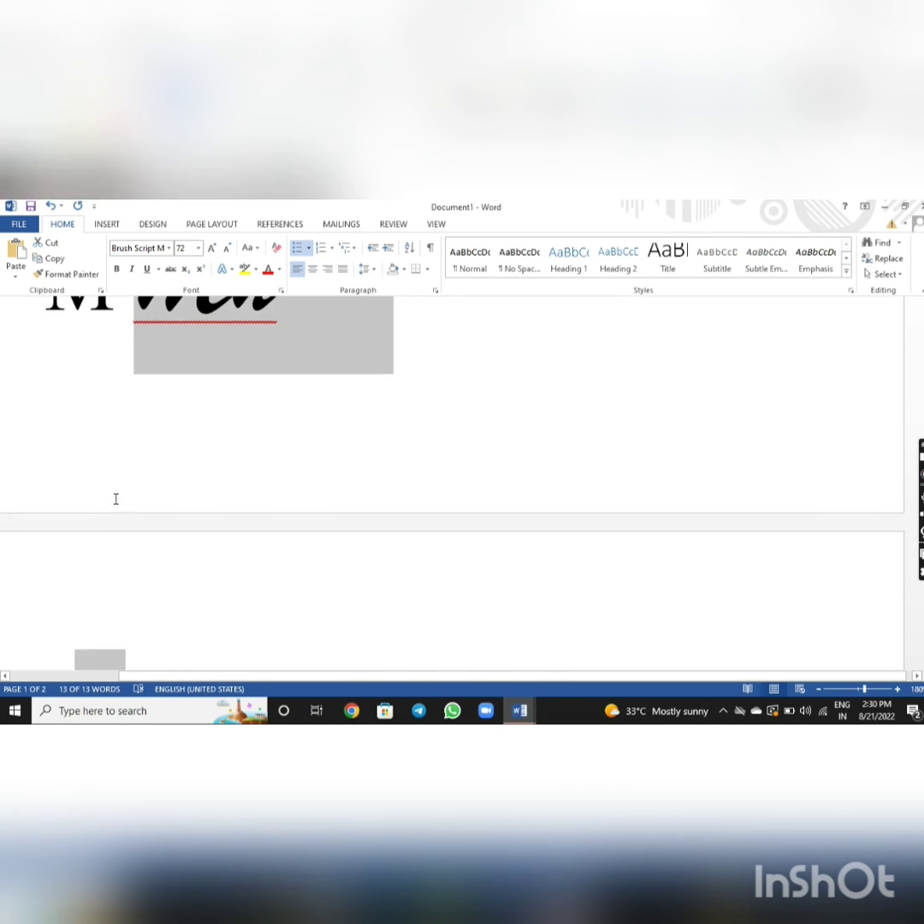
pyautogui.scroll(1, 116, 498)
pyautogui.scroll(3, 127, 497)
pyautogui.scroll(3, 128, 501)
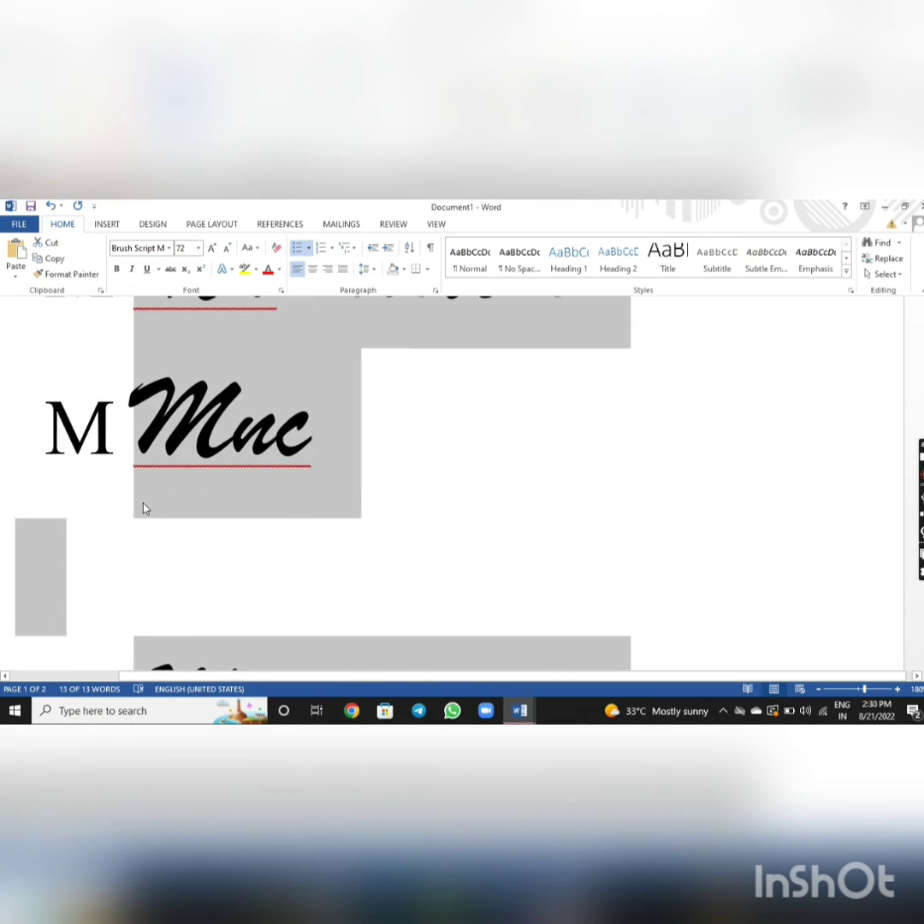
pyautogui.scroll(3, 145, 507)
pyautogui.scroll(3, 144, 506)
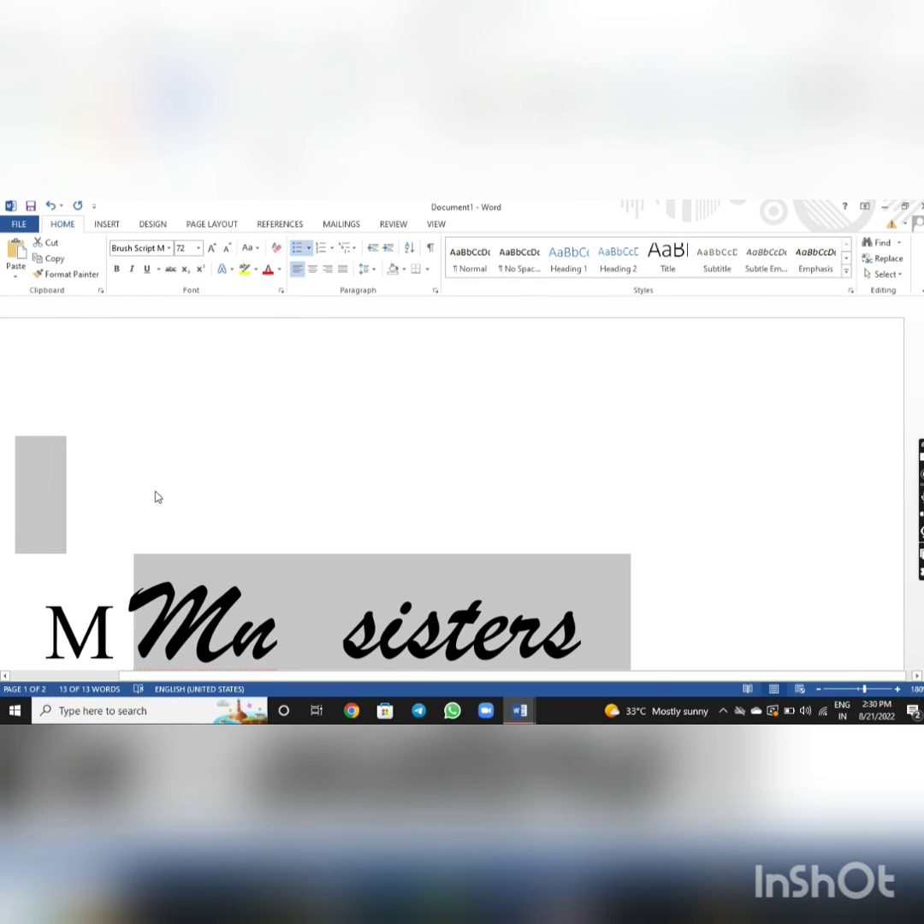
pyautogui.scroll(-3, 157, 494)
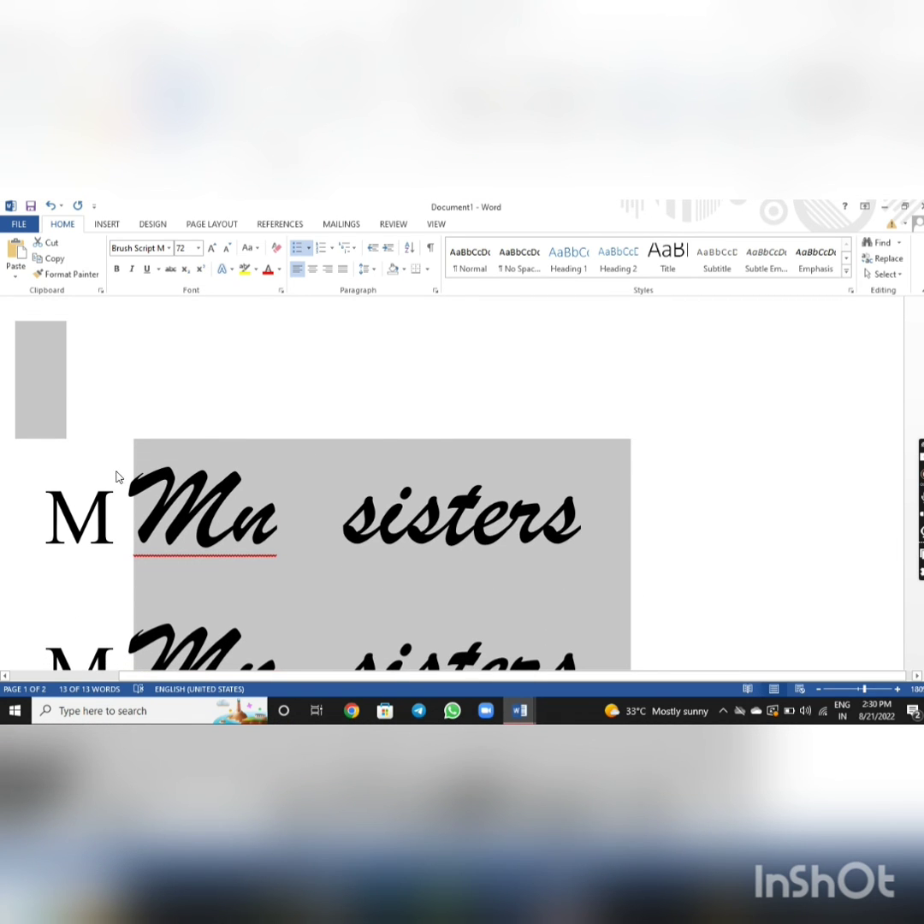
pyautogui.scroll(-1, 85, 638)
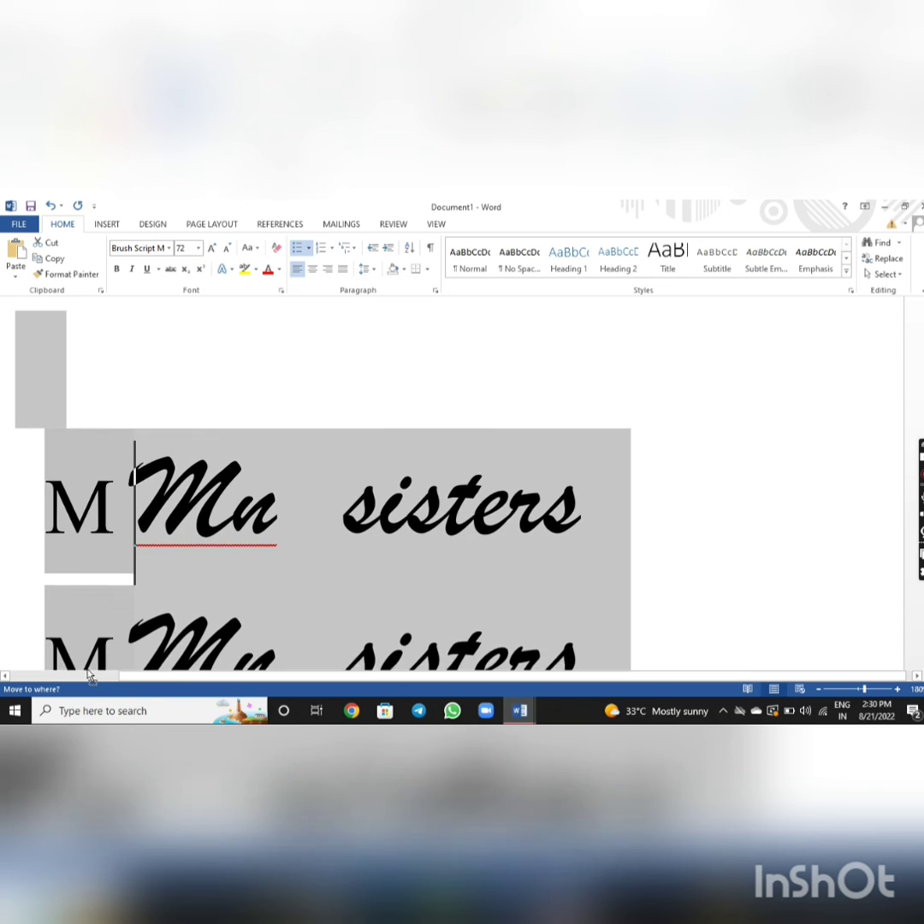
pyautogui.click(93, 667)
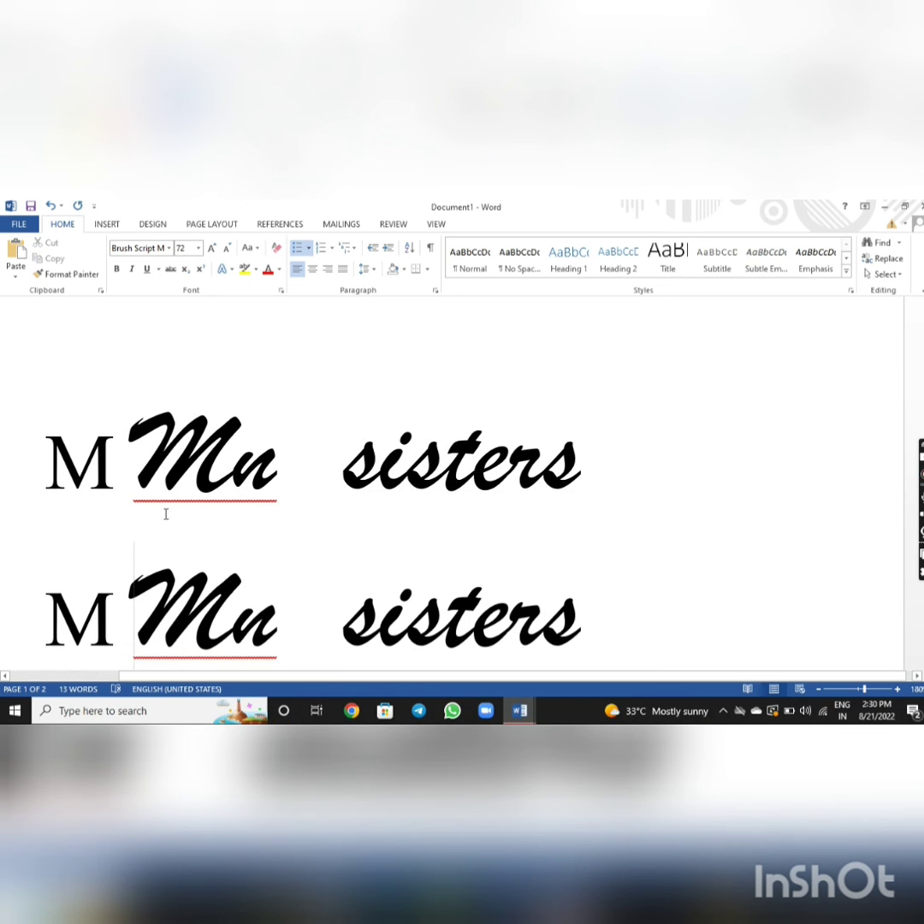
pyautogui.moveTo(124, 419); pyautogui.dragTo(77, 561)
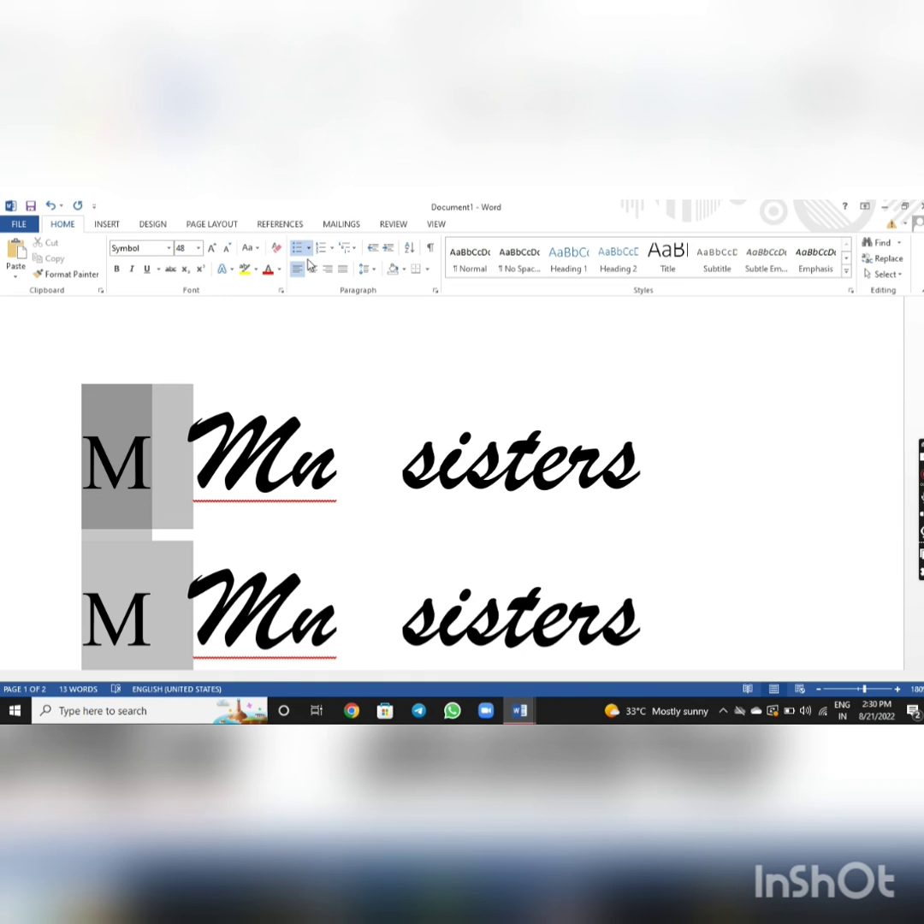
# Step: Replace the first line's M bullet with an asterisk, then select from line one down past 'Mnc'
pyautogui.press('Delete')
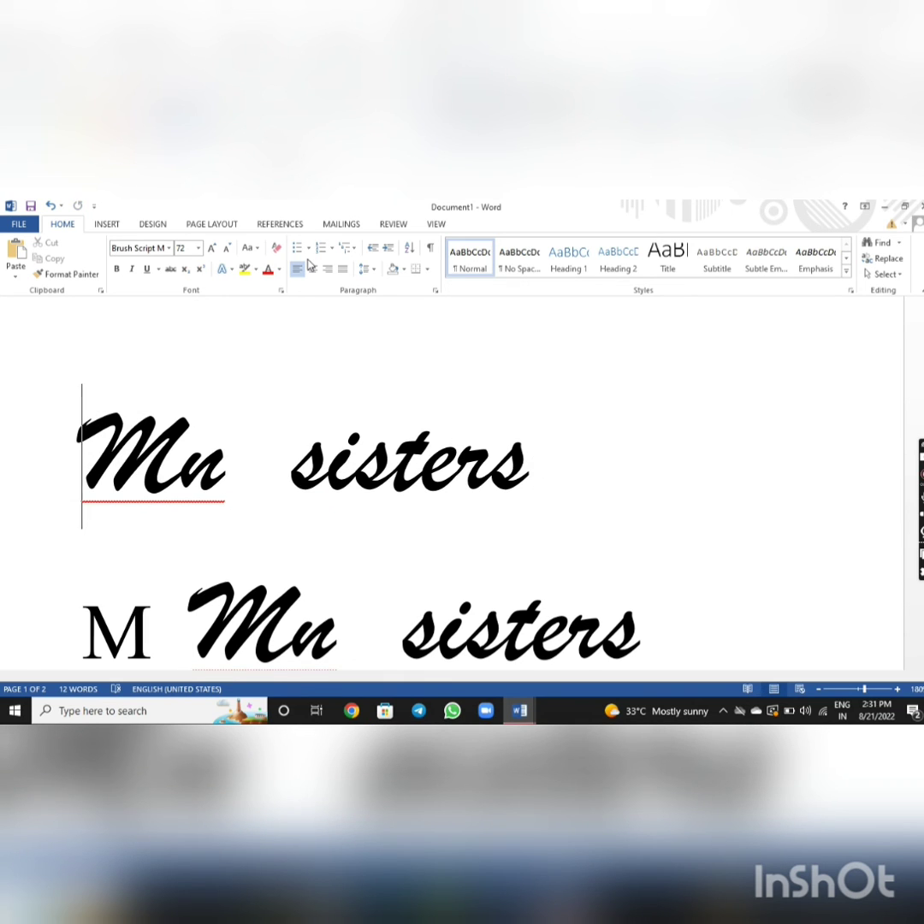
pyautogui.write('*')
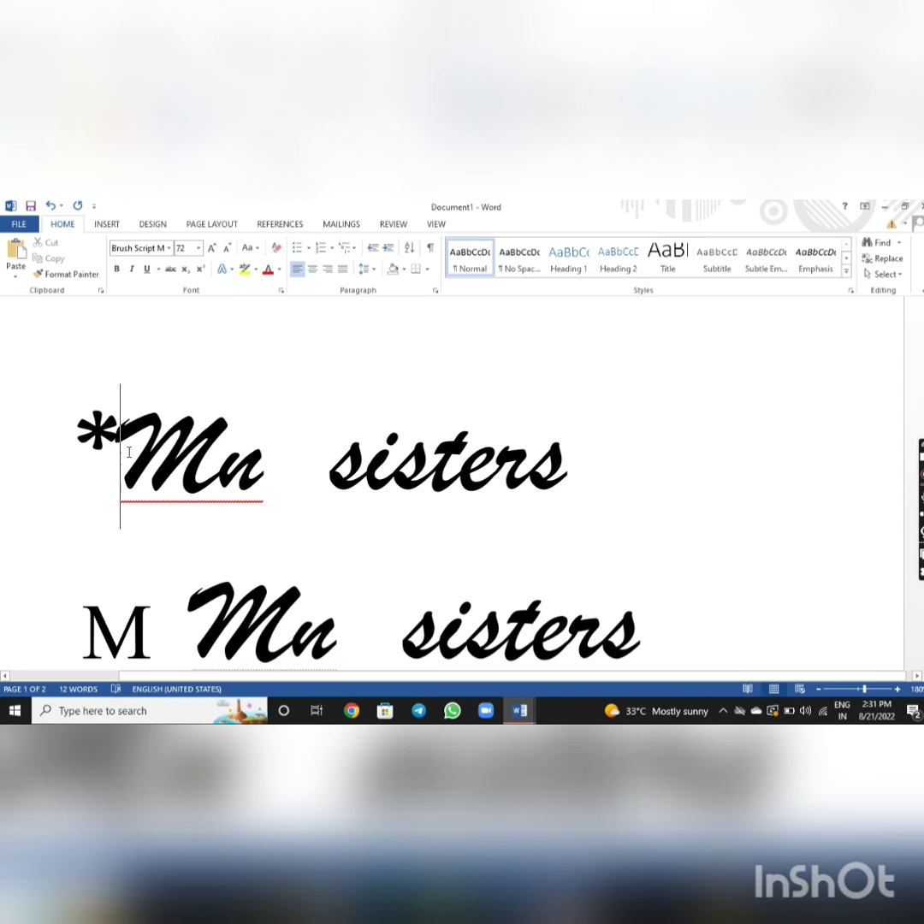
pyautogui.moveTo(84, 387)
pyautogui.mouseDown()
pyautogui.moveTo(347, 593)
pyautogui.moveTo(541, 622)
pyautogui.mouseUp()
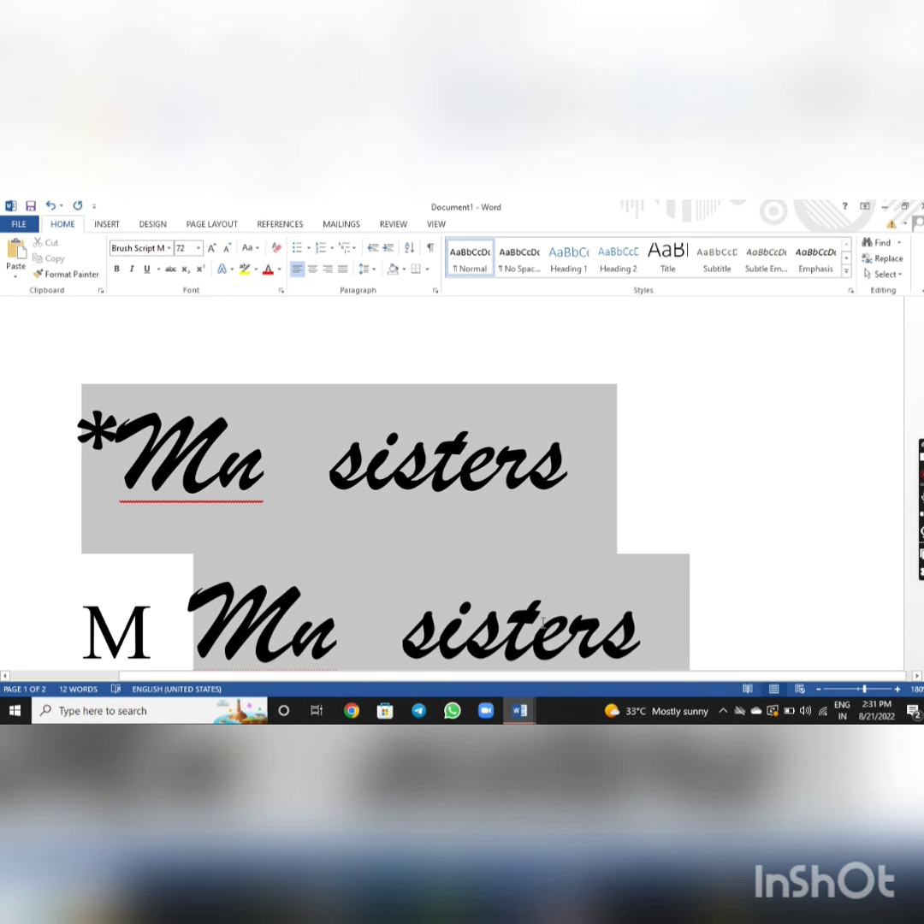
pyautogui.moveTo(787, 660); pyautogui.dragTo(803, 665)
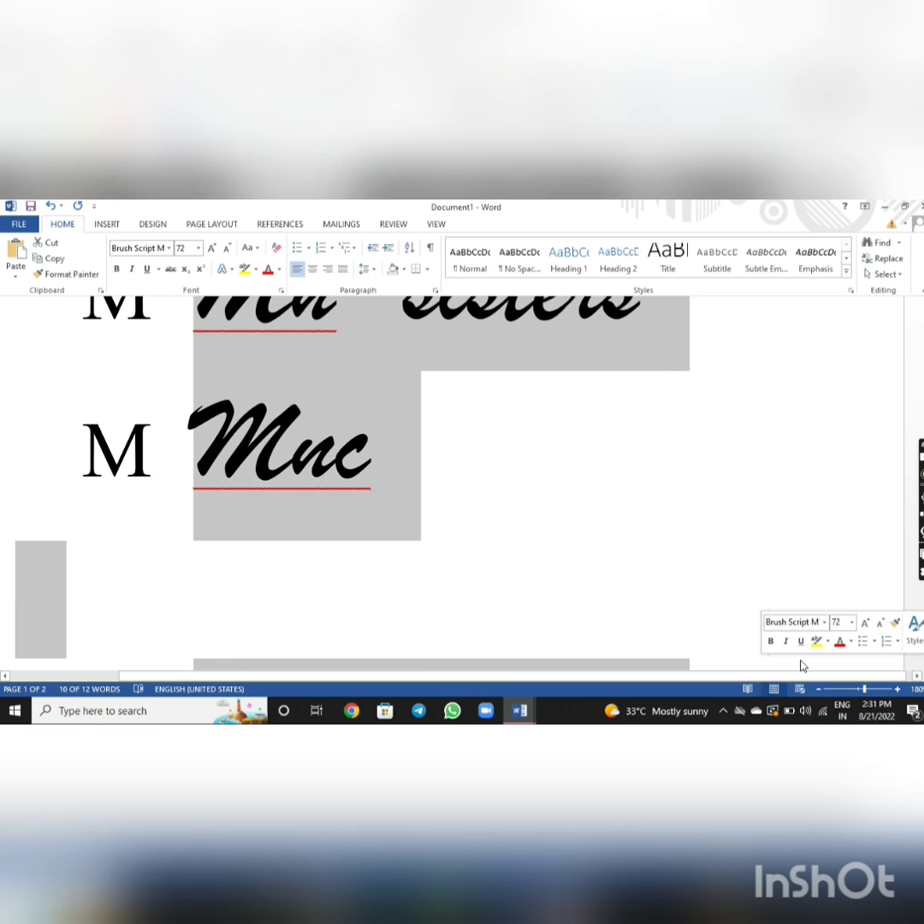
# Step: Delete the selected text, select the remaining asterisk line, and show the open Word window previews
pyautogui.press('Delete')
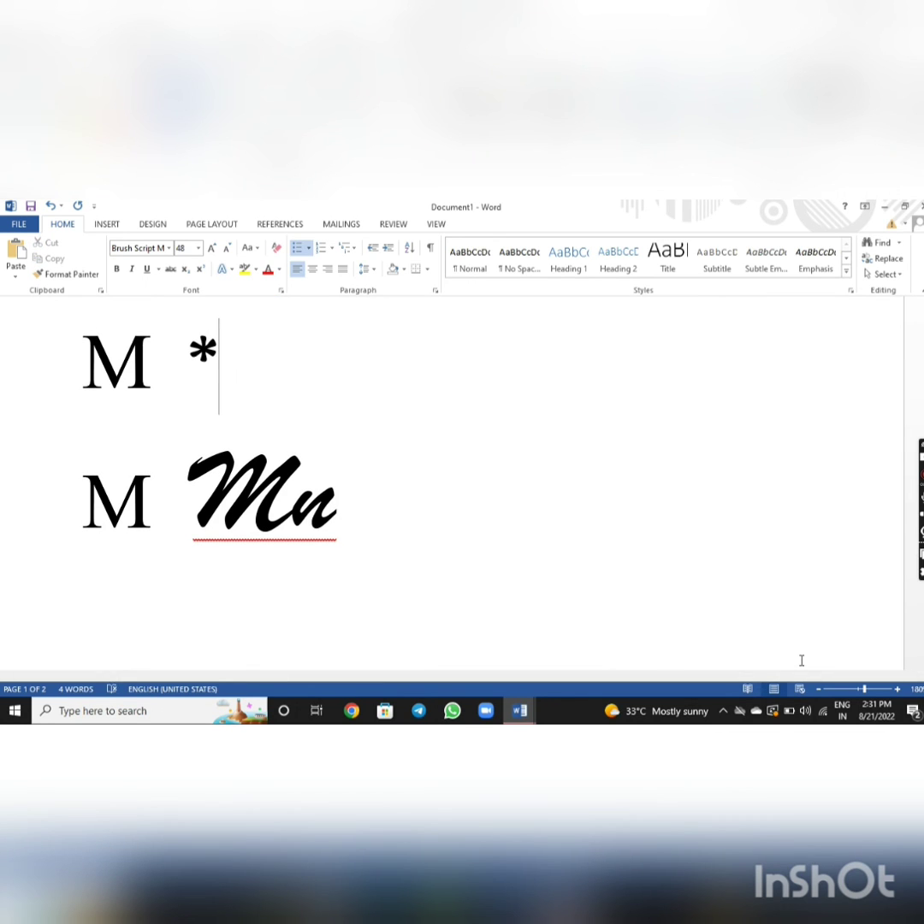
pyautogui.scroll(3, 801, 660)
pyautogui.scroll(1, 799, 660)
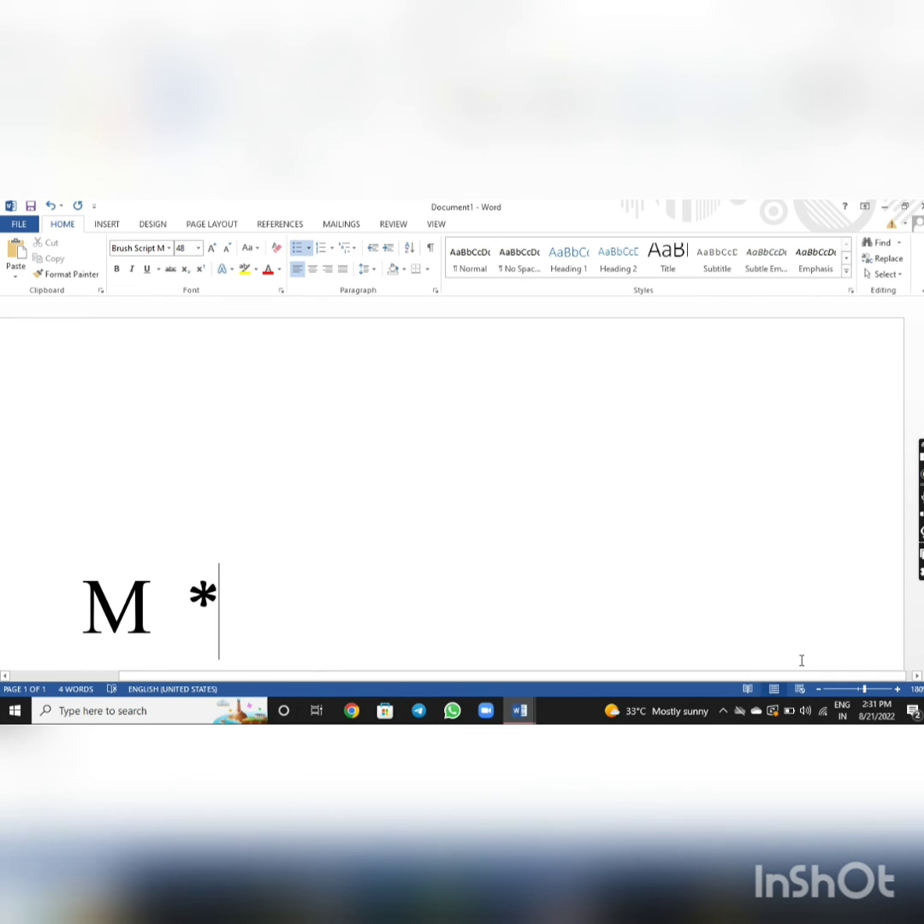
pyautogui.moveTo(335, 584); pyautogui.dragTo(204, 556)
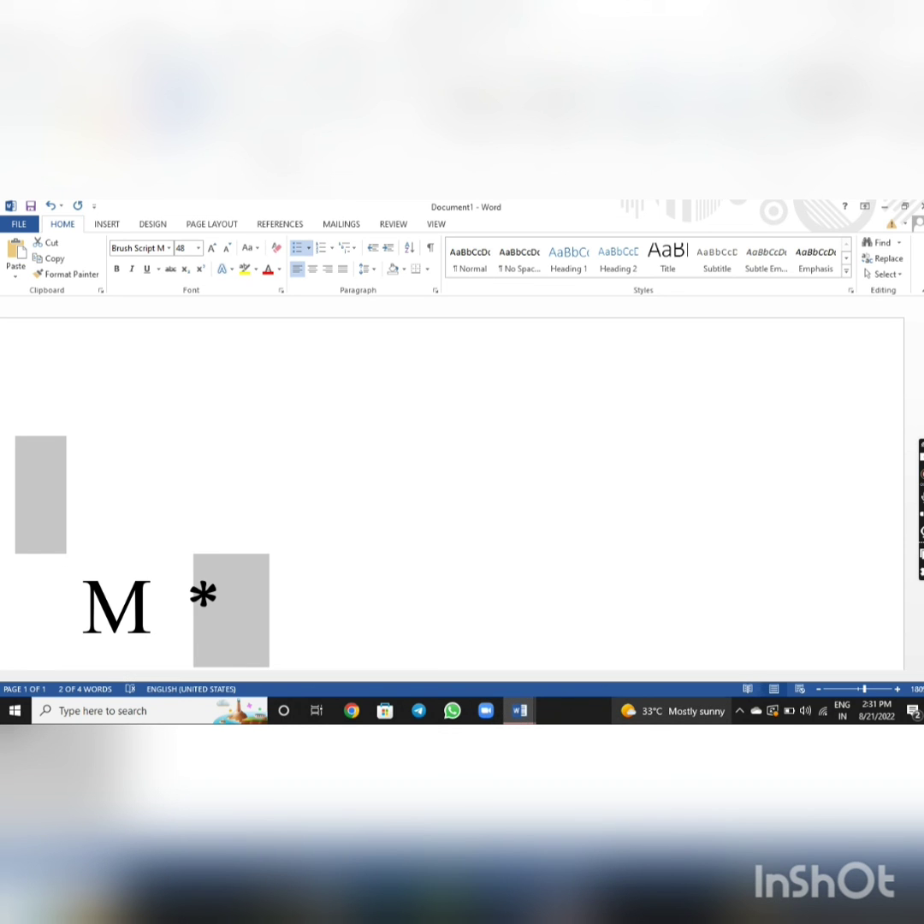
pyautogui.click(519, 710)
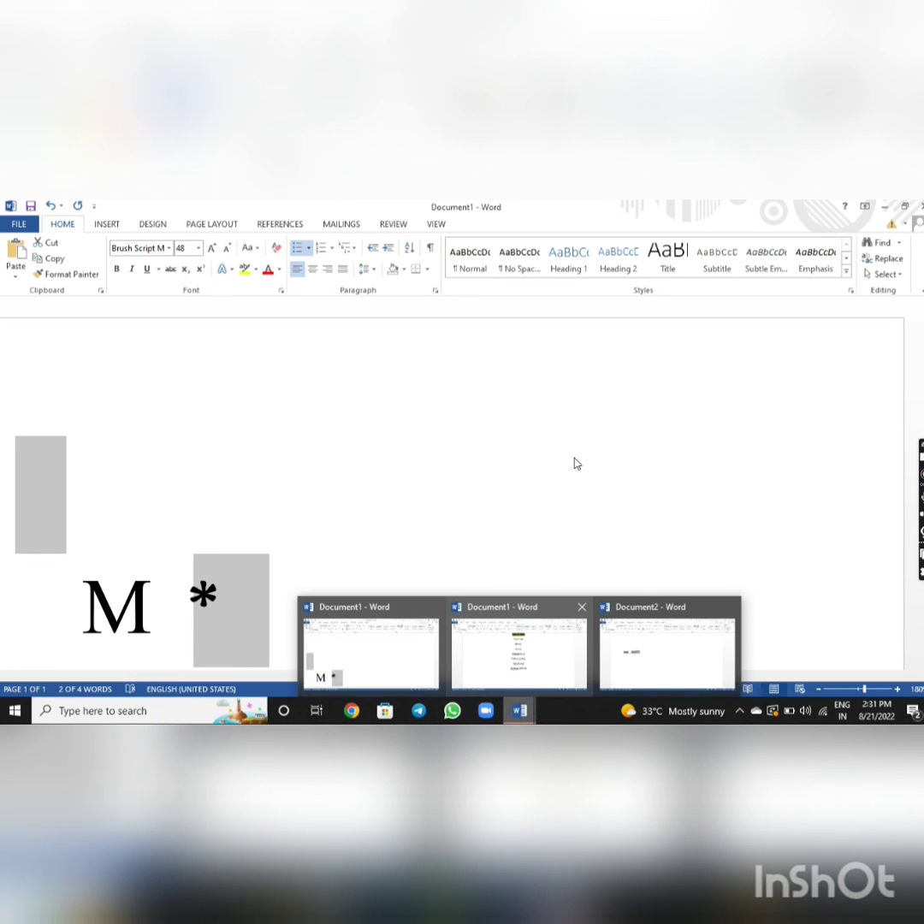